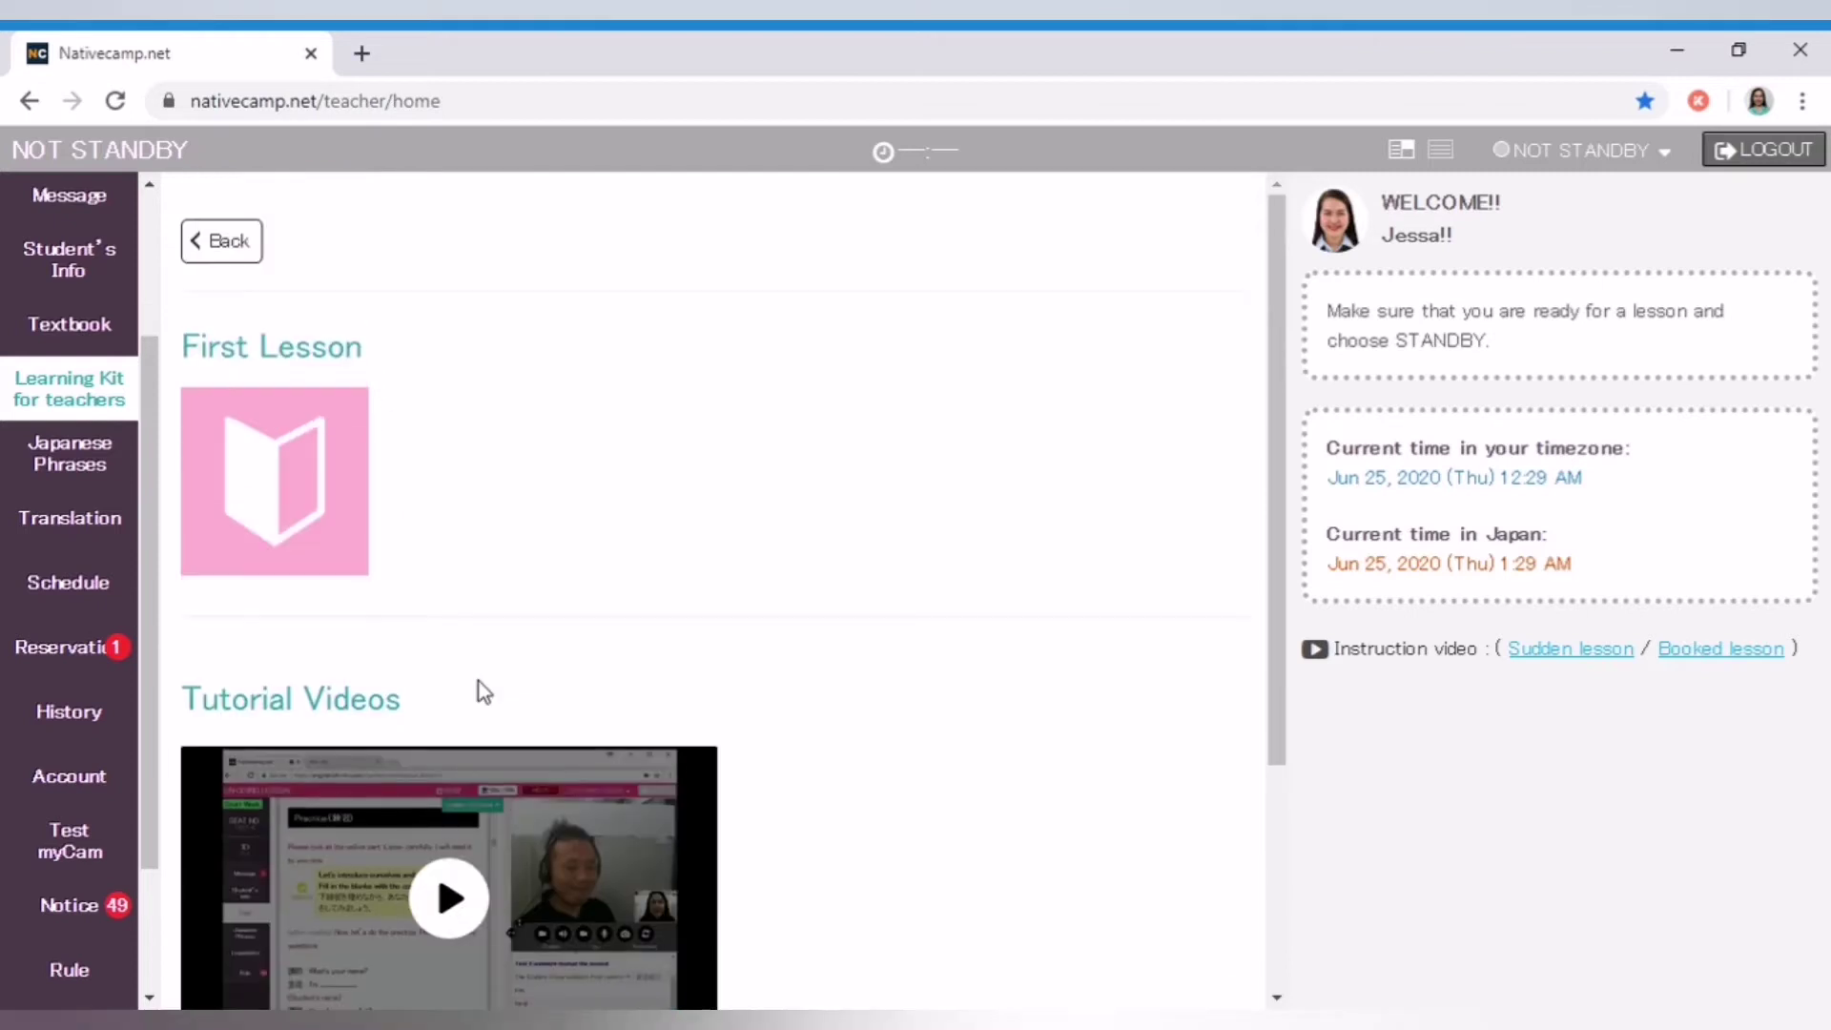
# Leave the First Lesson page and open the Speaking kit from the textbook reference list.
pyautogui.scroll(-3, 483, 691)
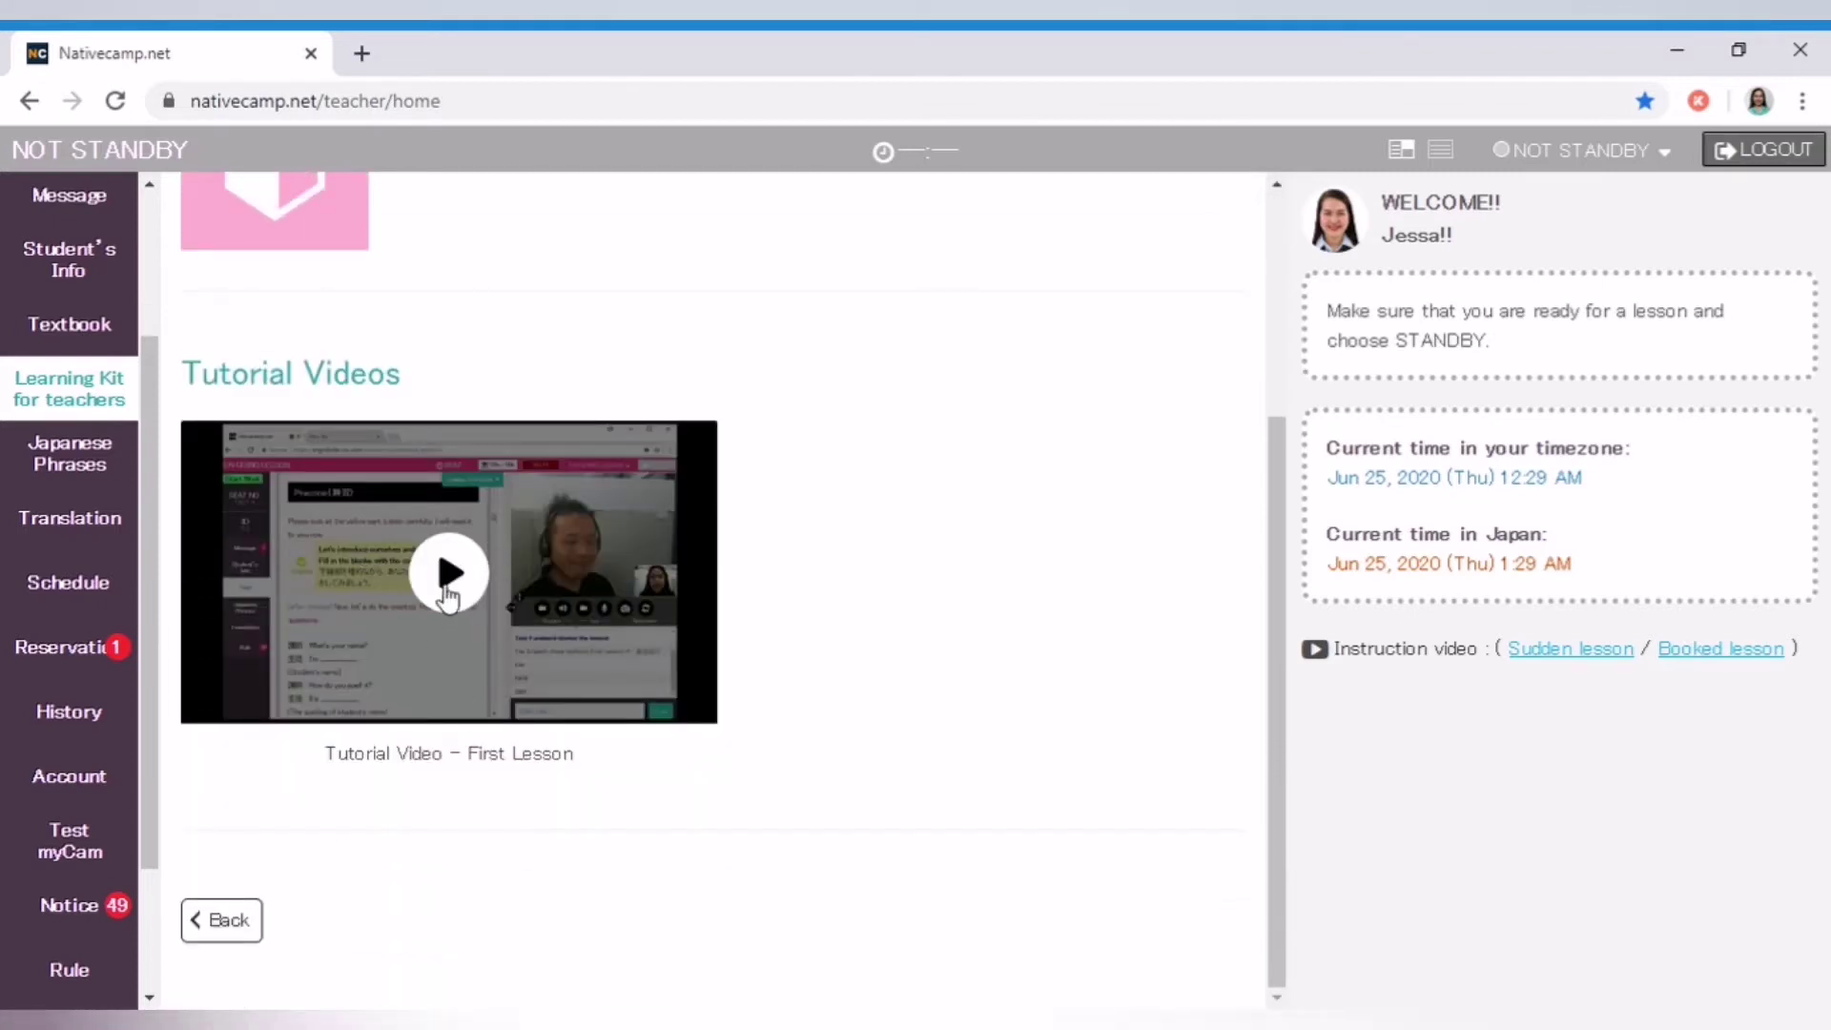
pyautogui.scroll(3, 474, 873)
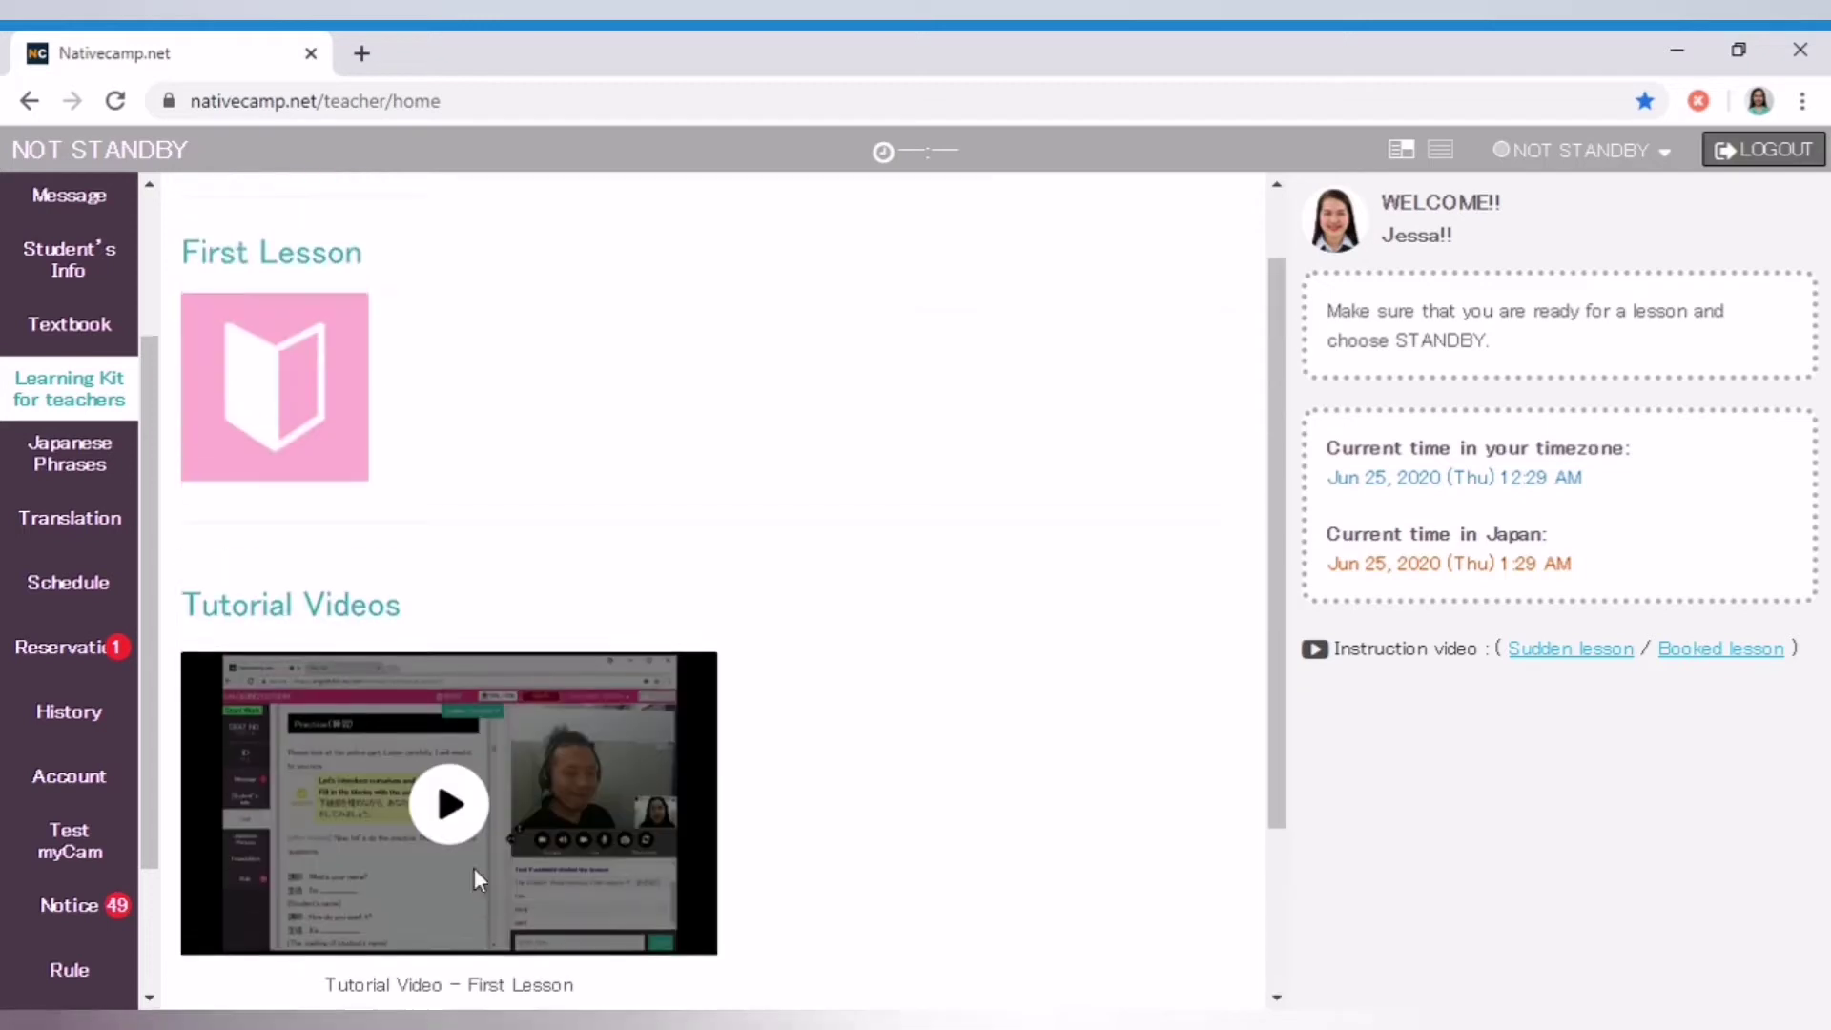
pyautogui.scroll(-3, 477, 877)
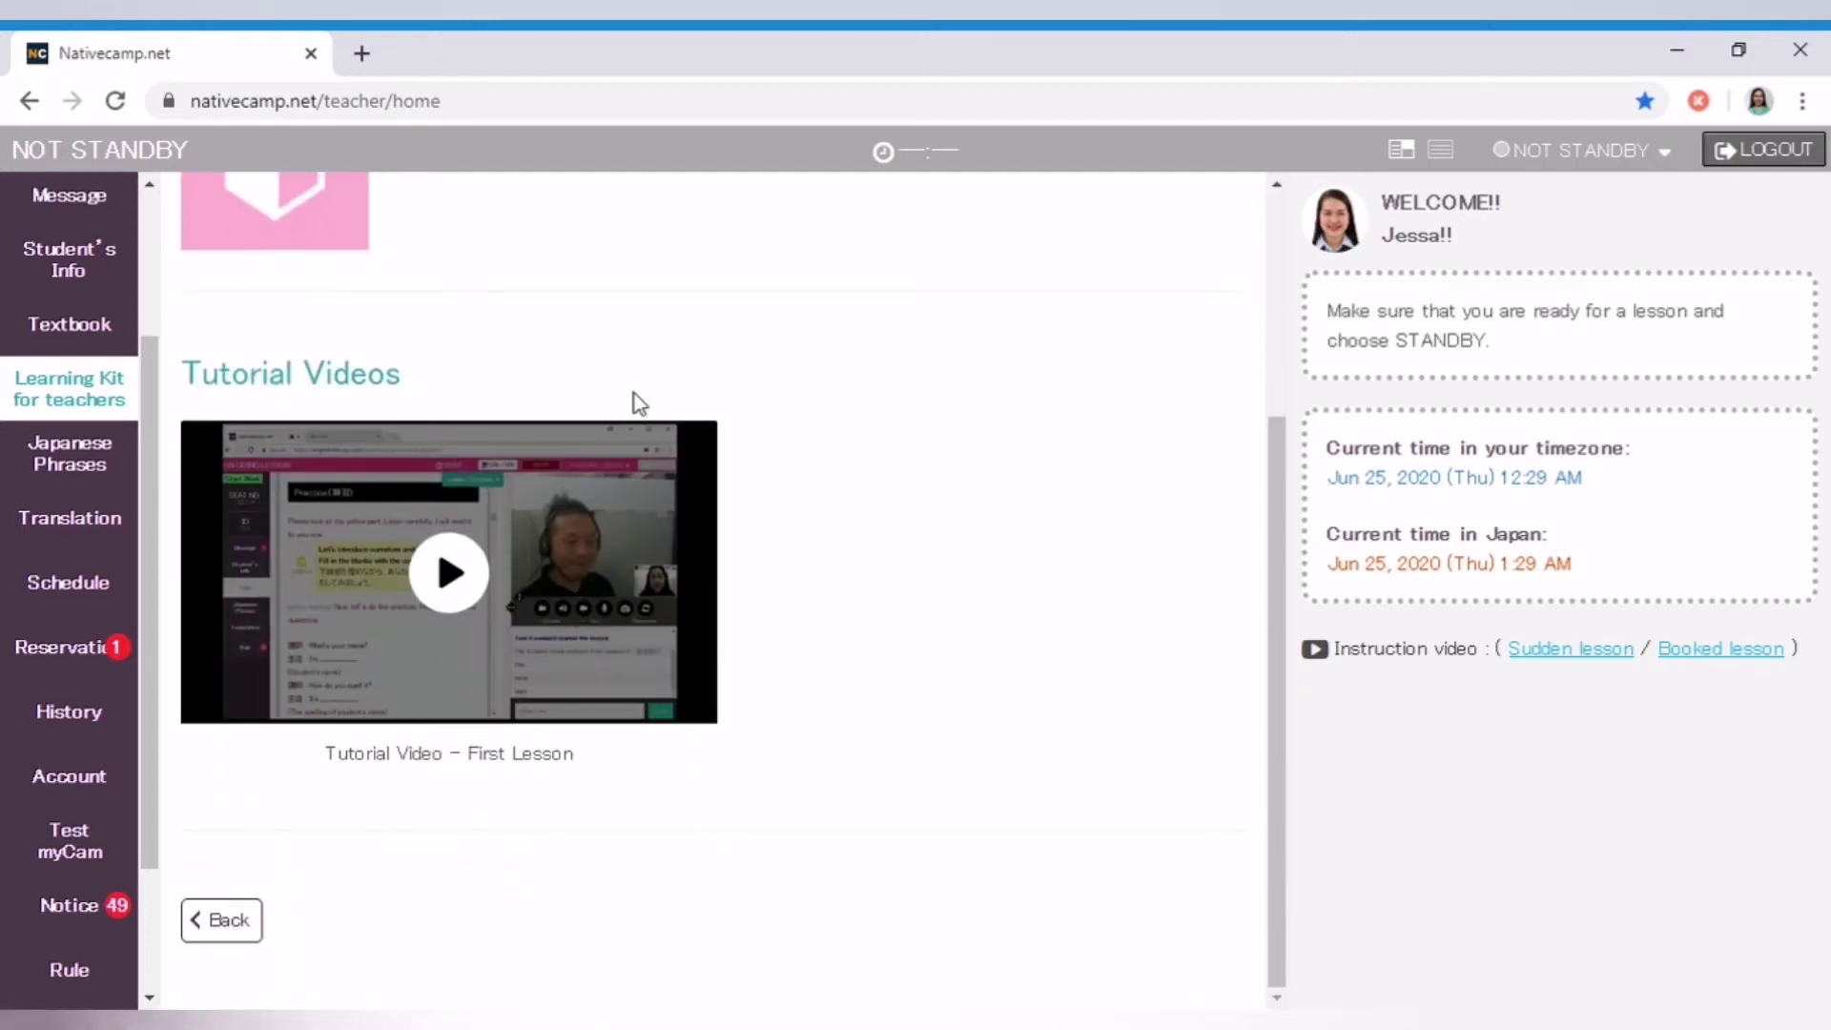
pyautogui.scroll(2, 633, 393)
pyautogui.scroll(1, 633, 401)
pyautogui.scroll(-3, 409, 515)
pyautogui.click(229, 921)
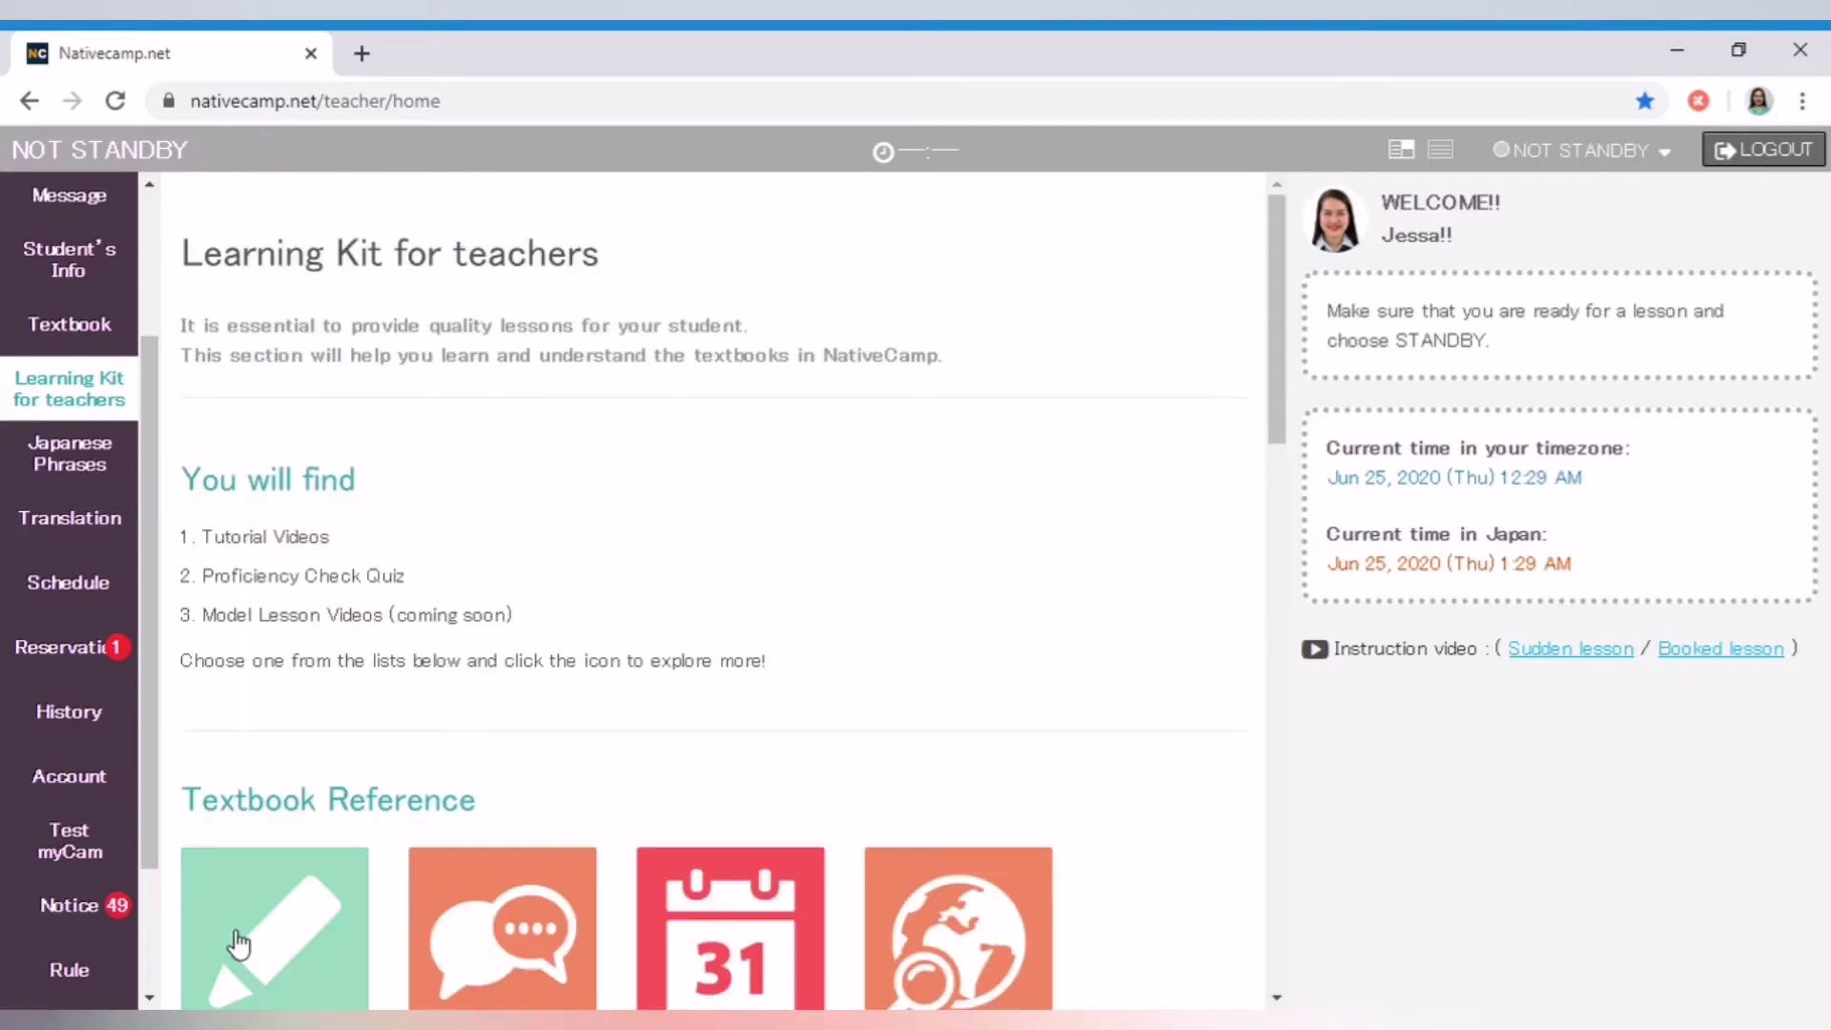
pyautogui.scroll(-6, 714, 701)
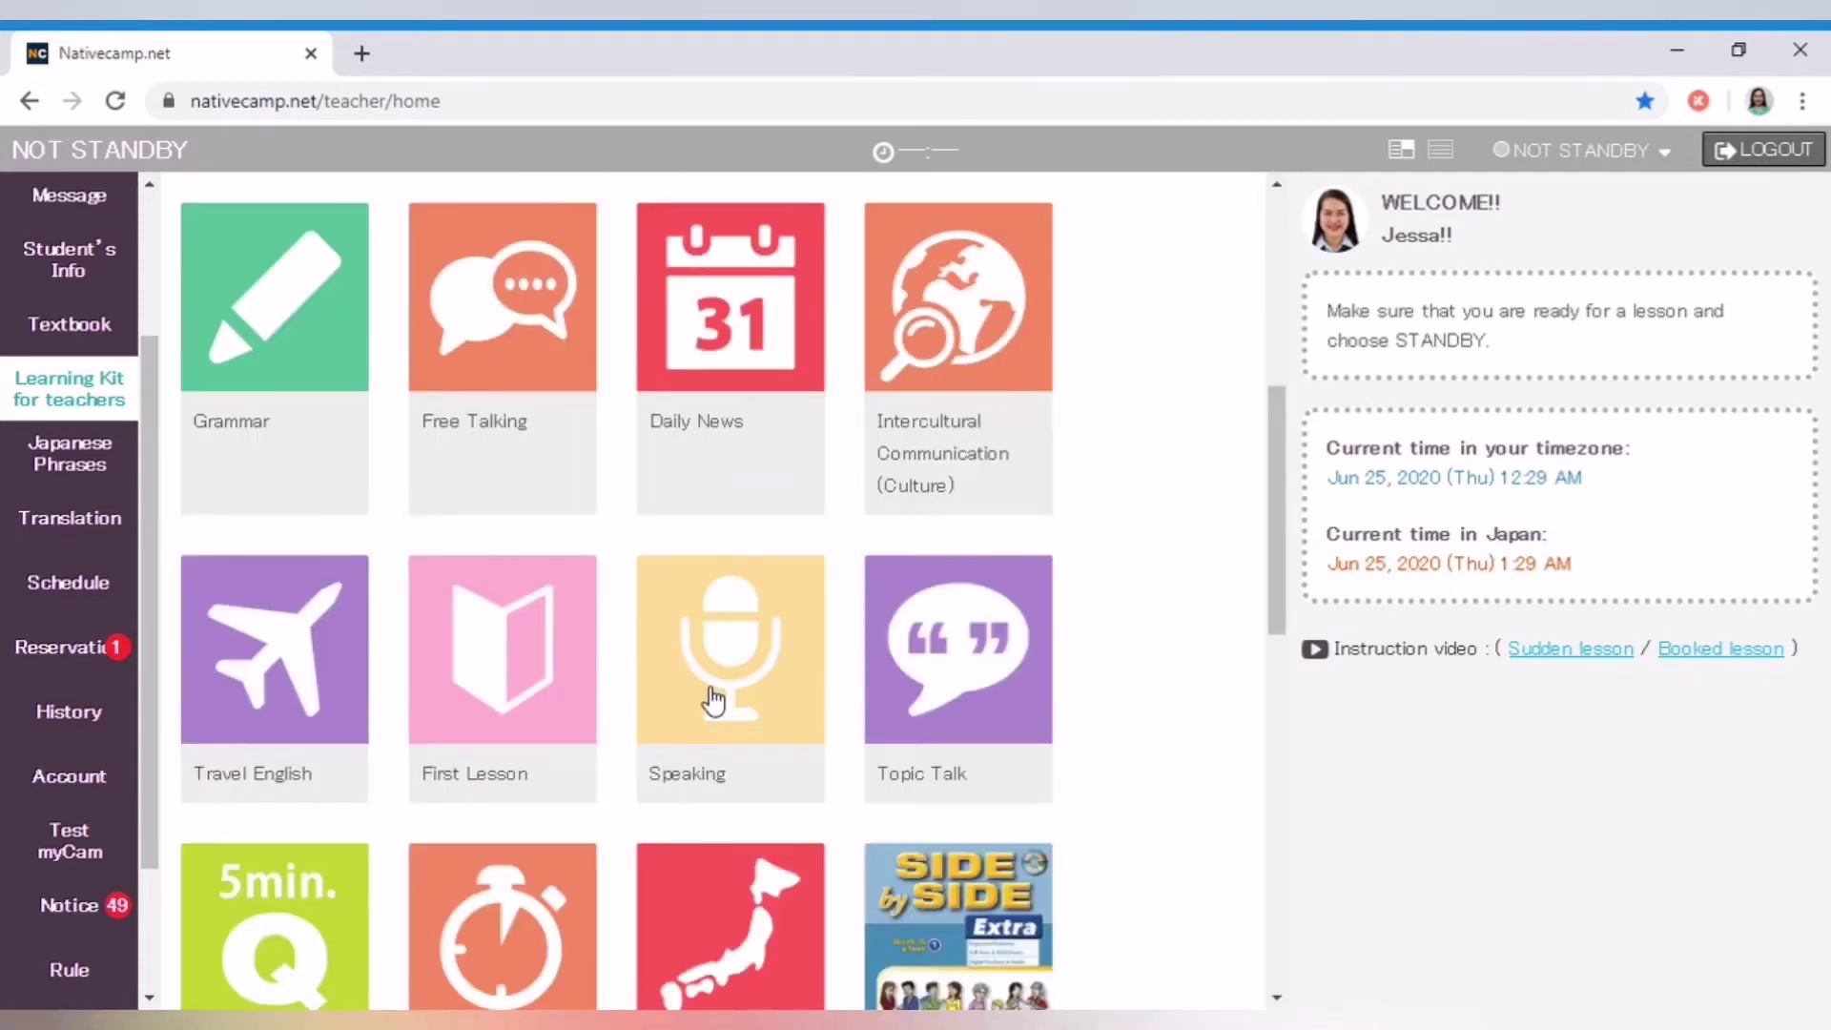
pyautogui.click(714, 701)
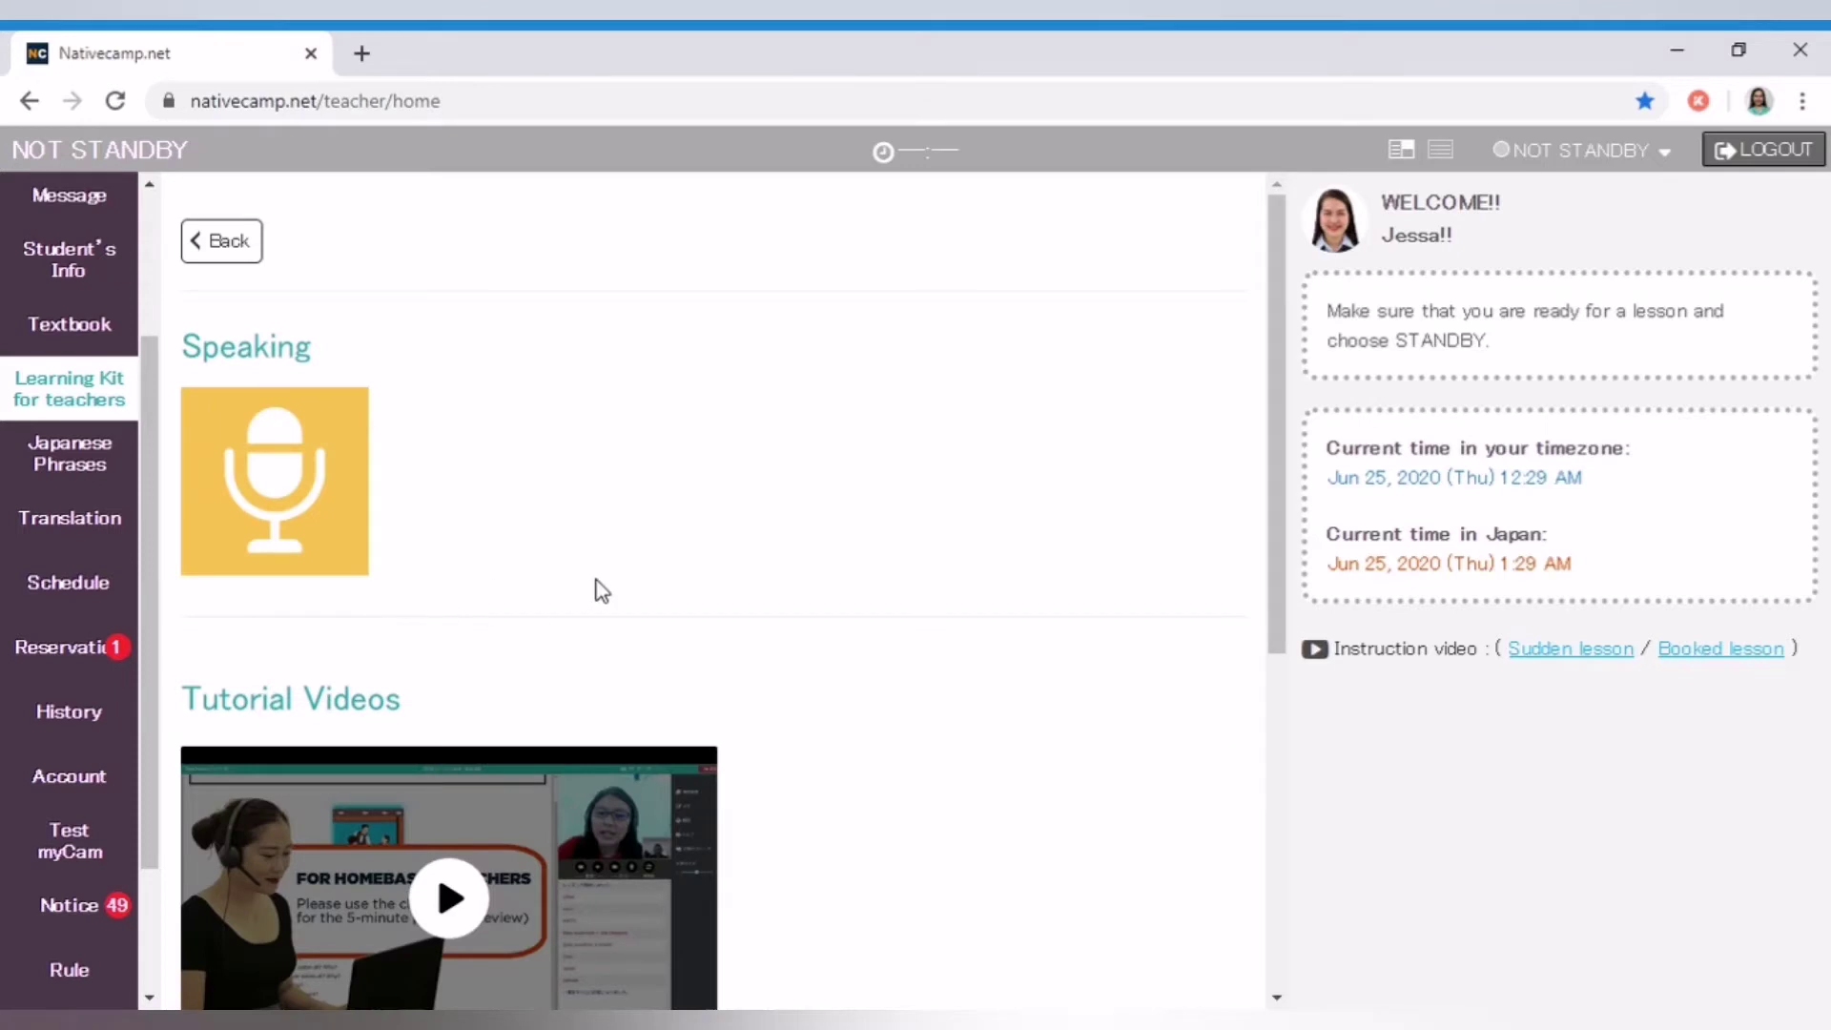
# Open the Proficiency Quiz from the Speaking kit page.
pyautogui.scroll(-5, 602, 592)
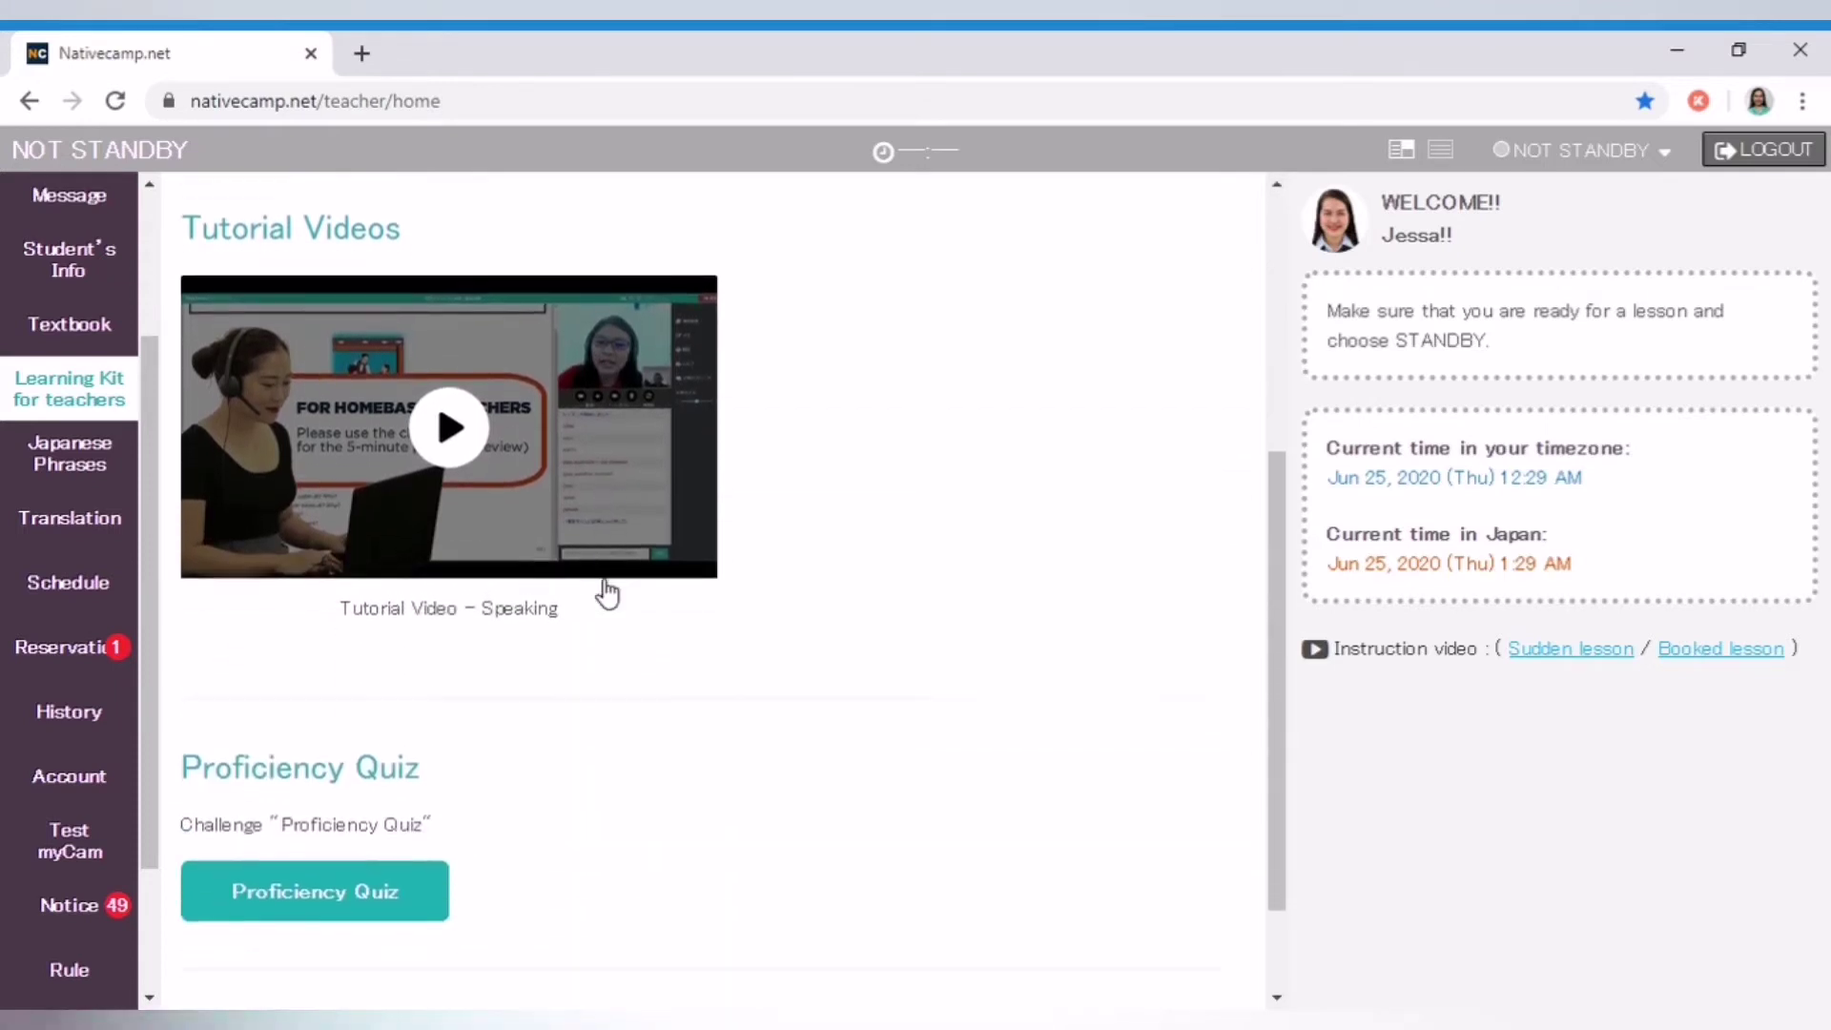
pyautogui.scroll(4, 608, 594)
pyautogui.scroll(-5, 608, 593)
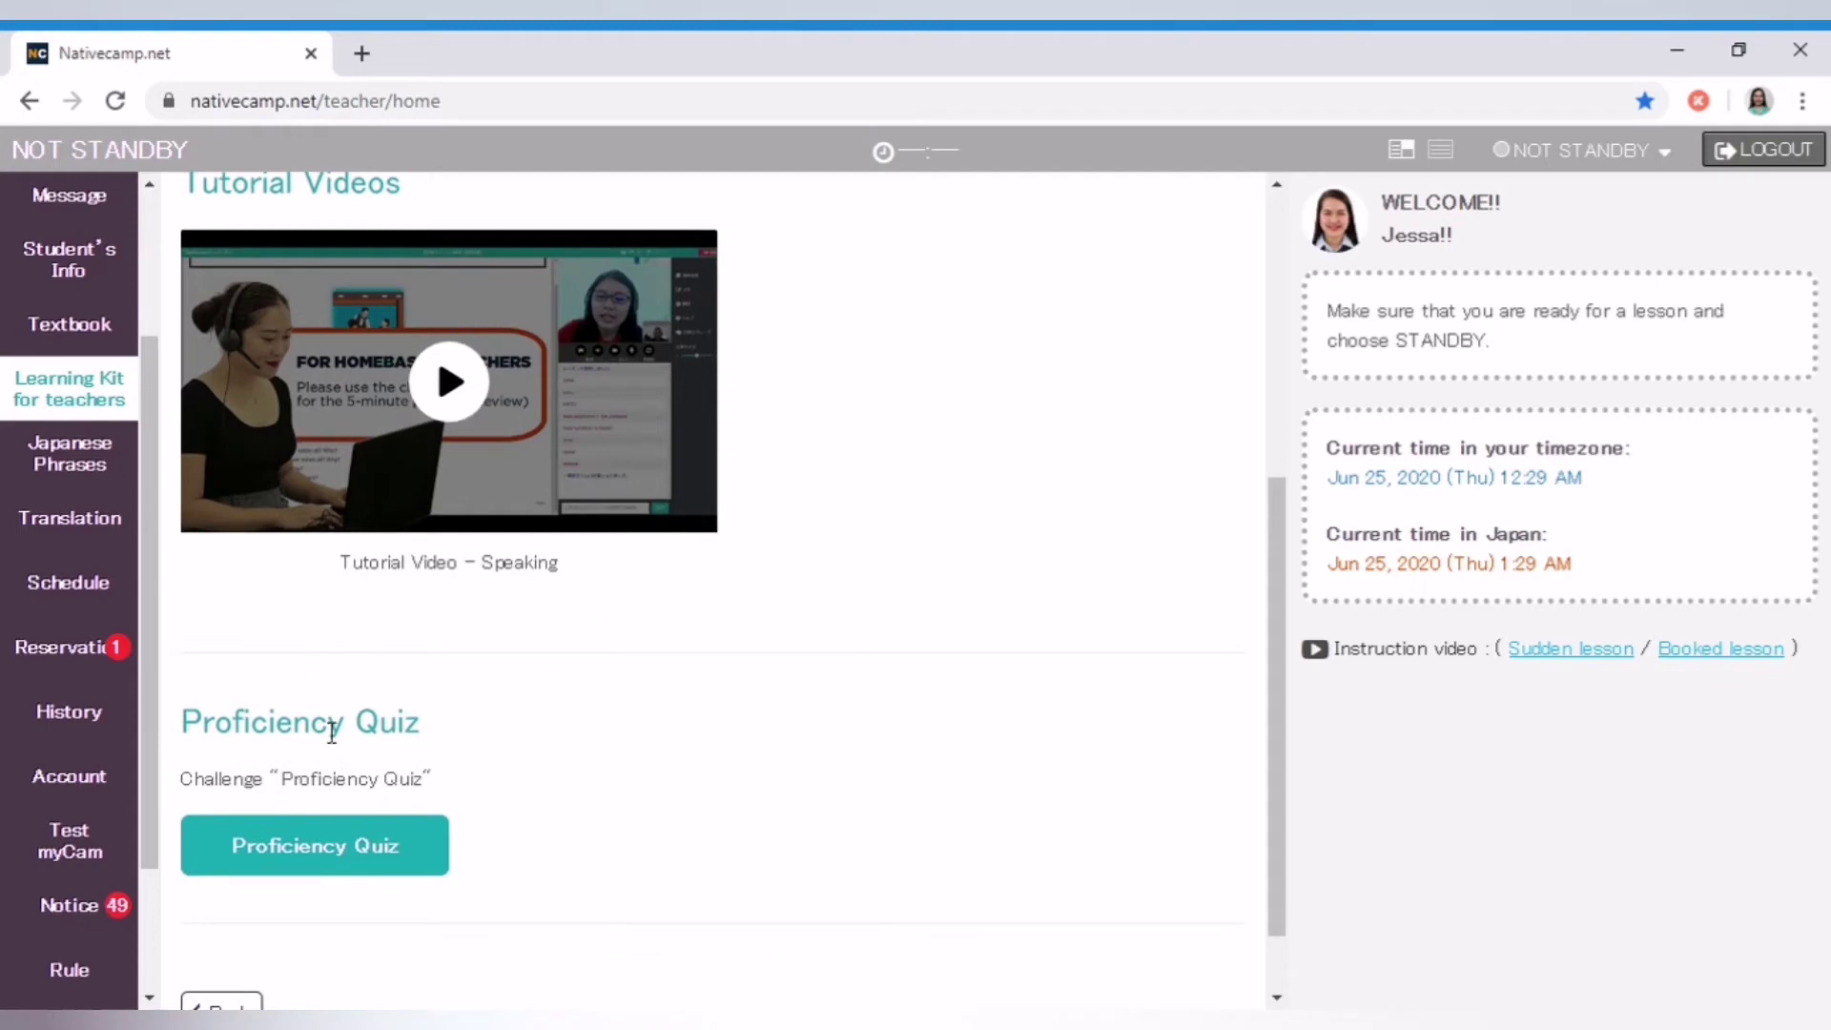
pyautogui.click(358, 847)
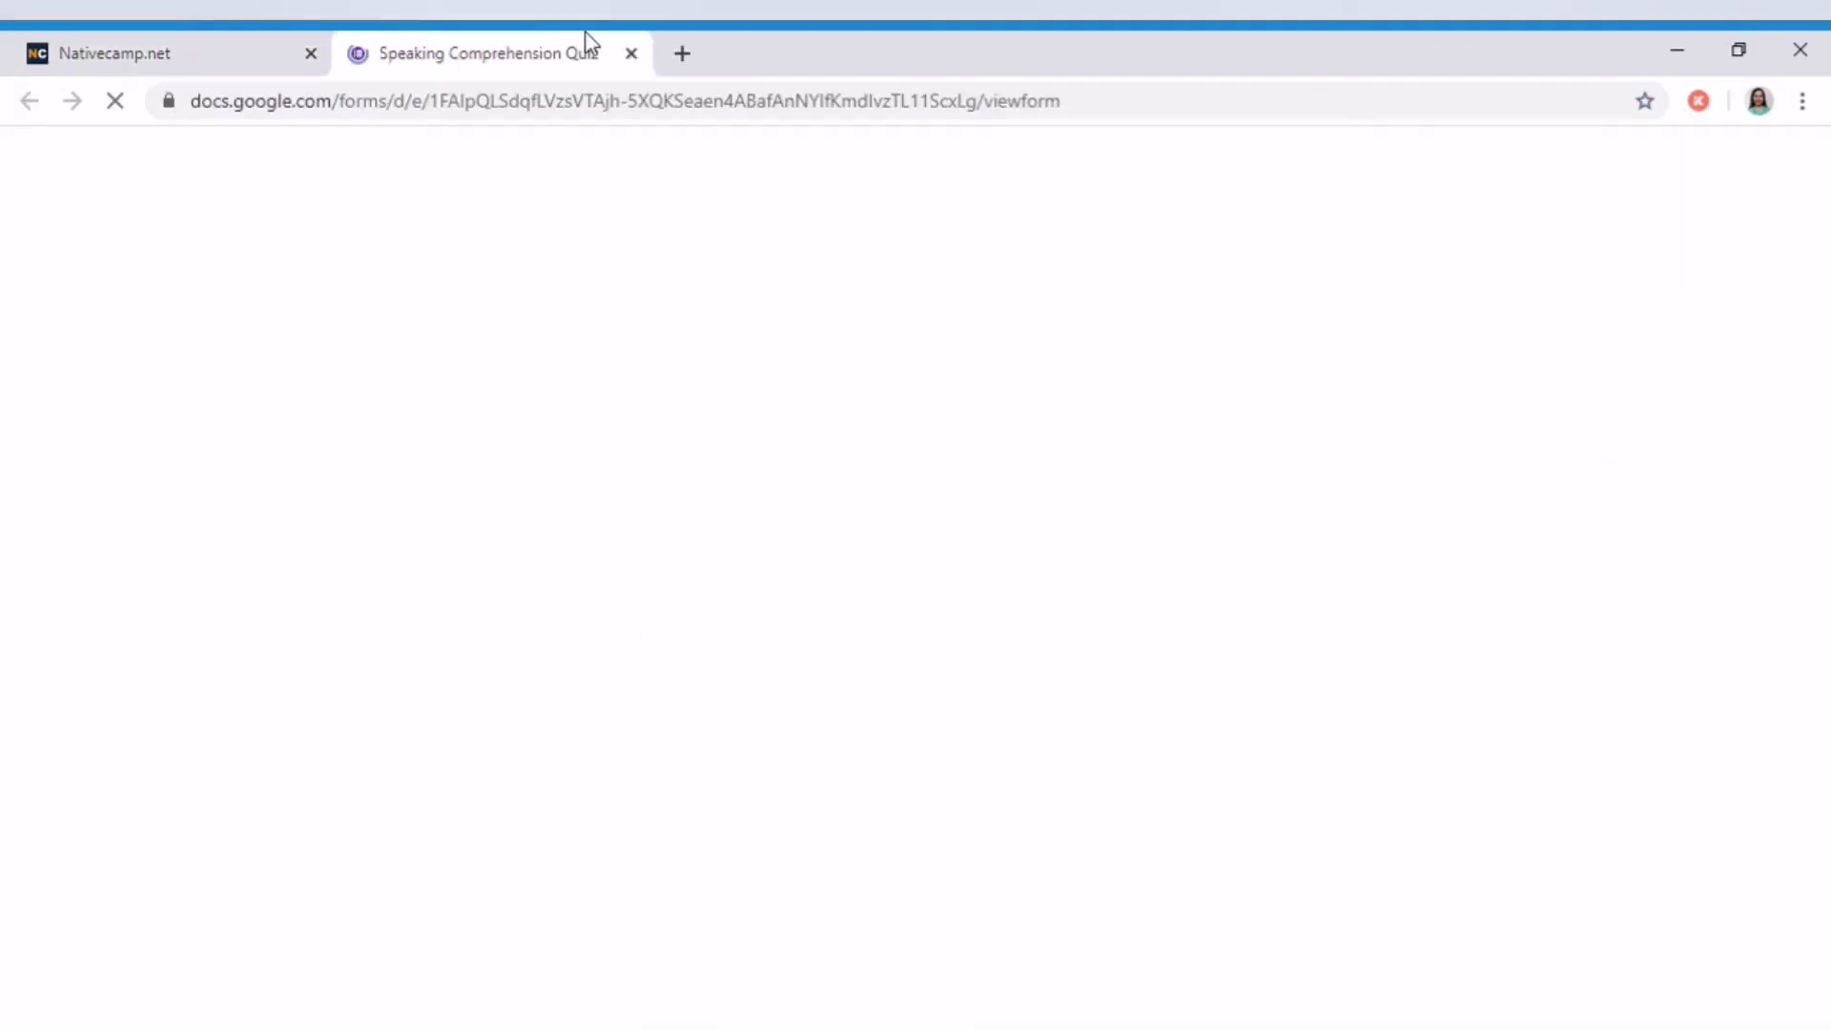
# Read through the questions of the Speaking Comprehension Quiz and close the quiz form.
pyautogui.scroll(-10, 750, 550)
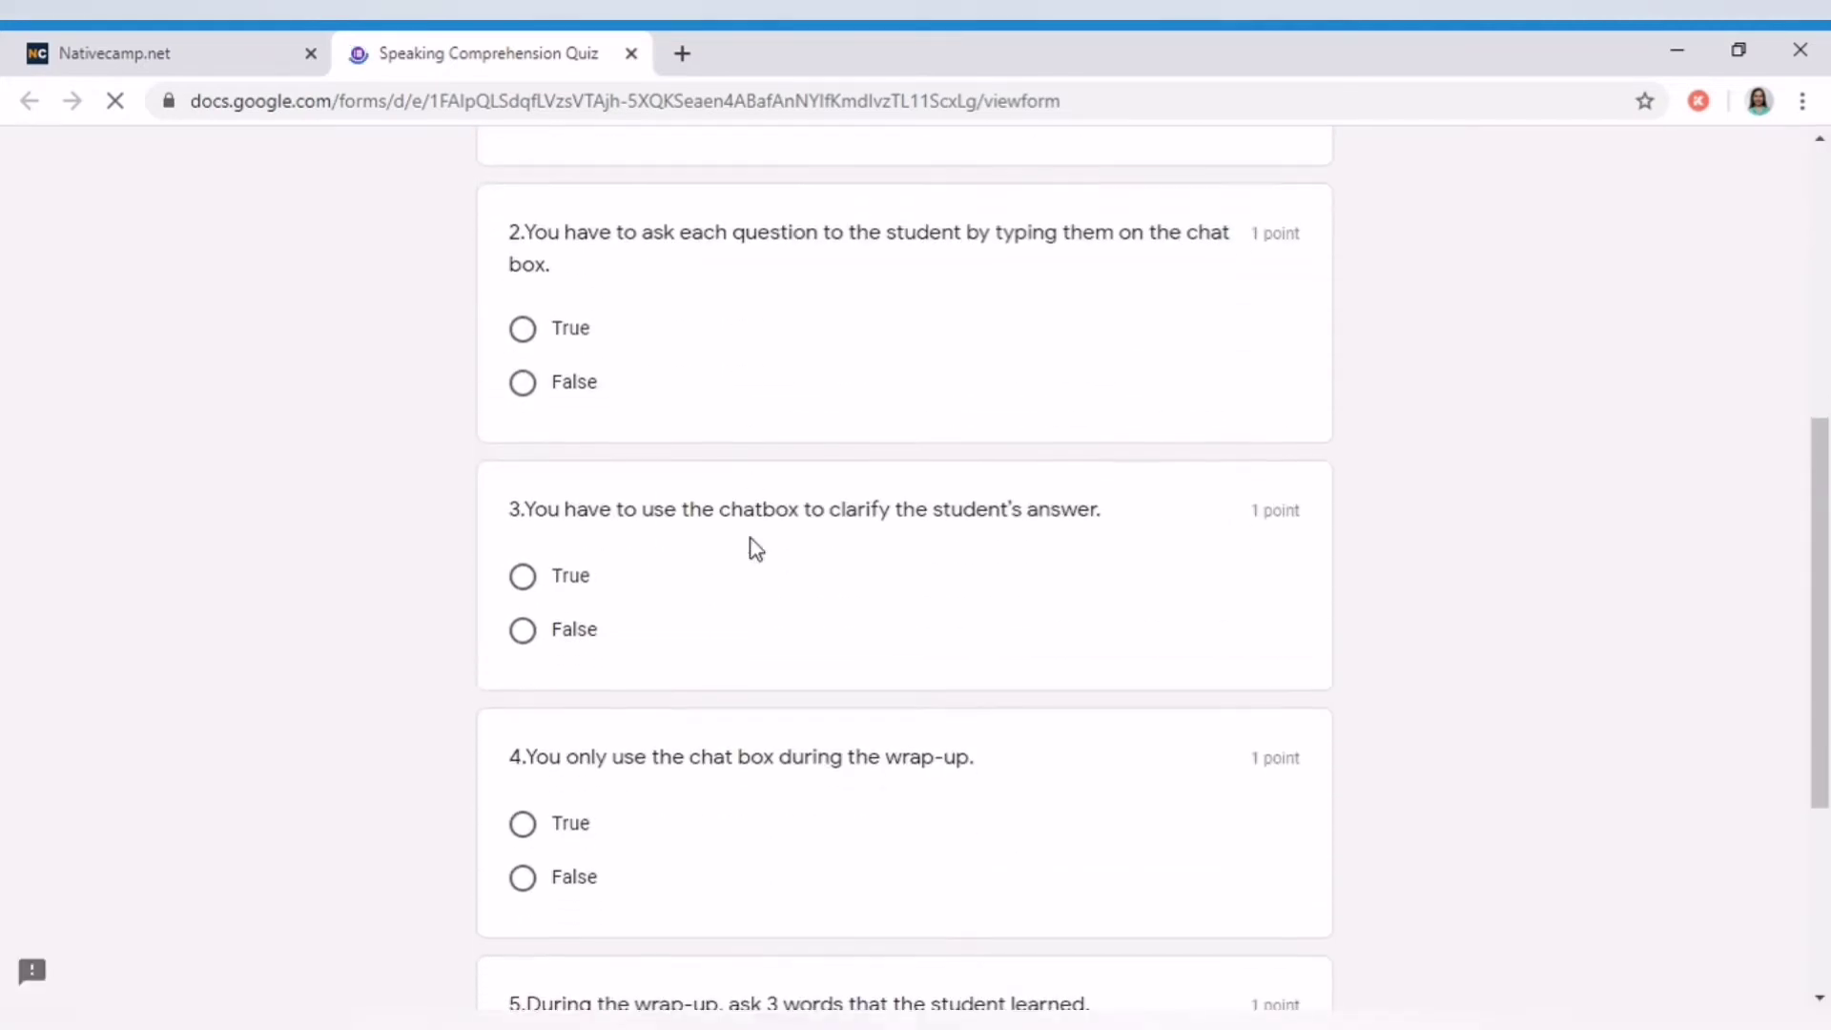
pyautogui.scroll(10, 757, 550)
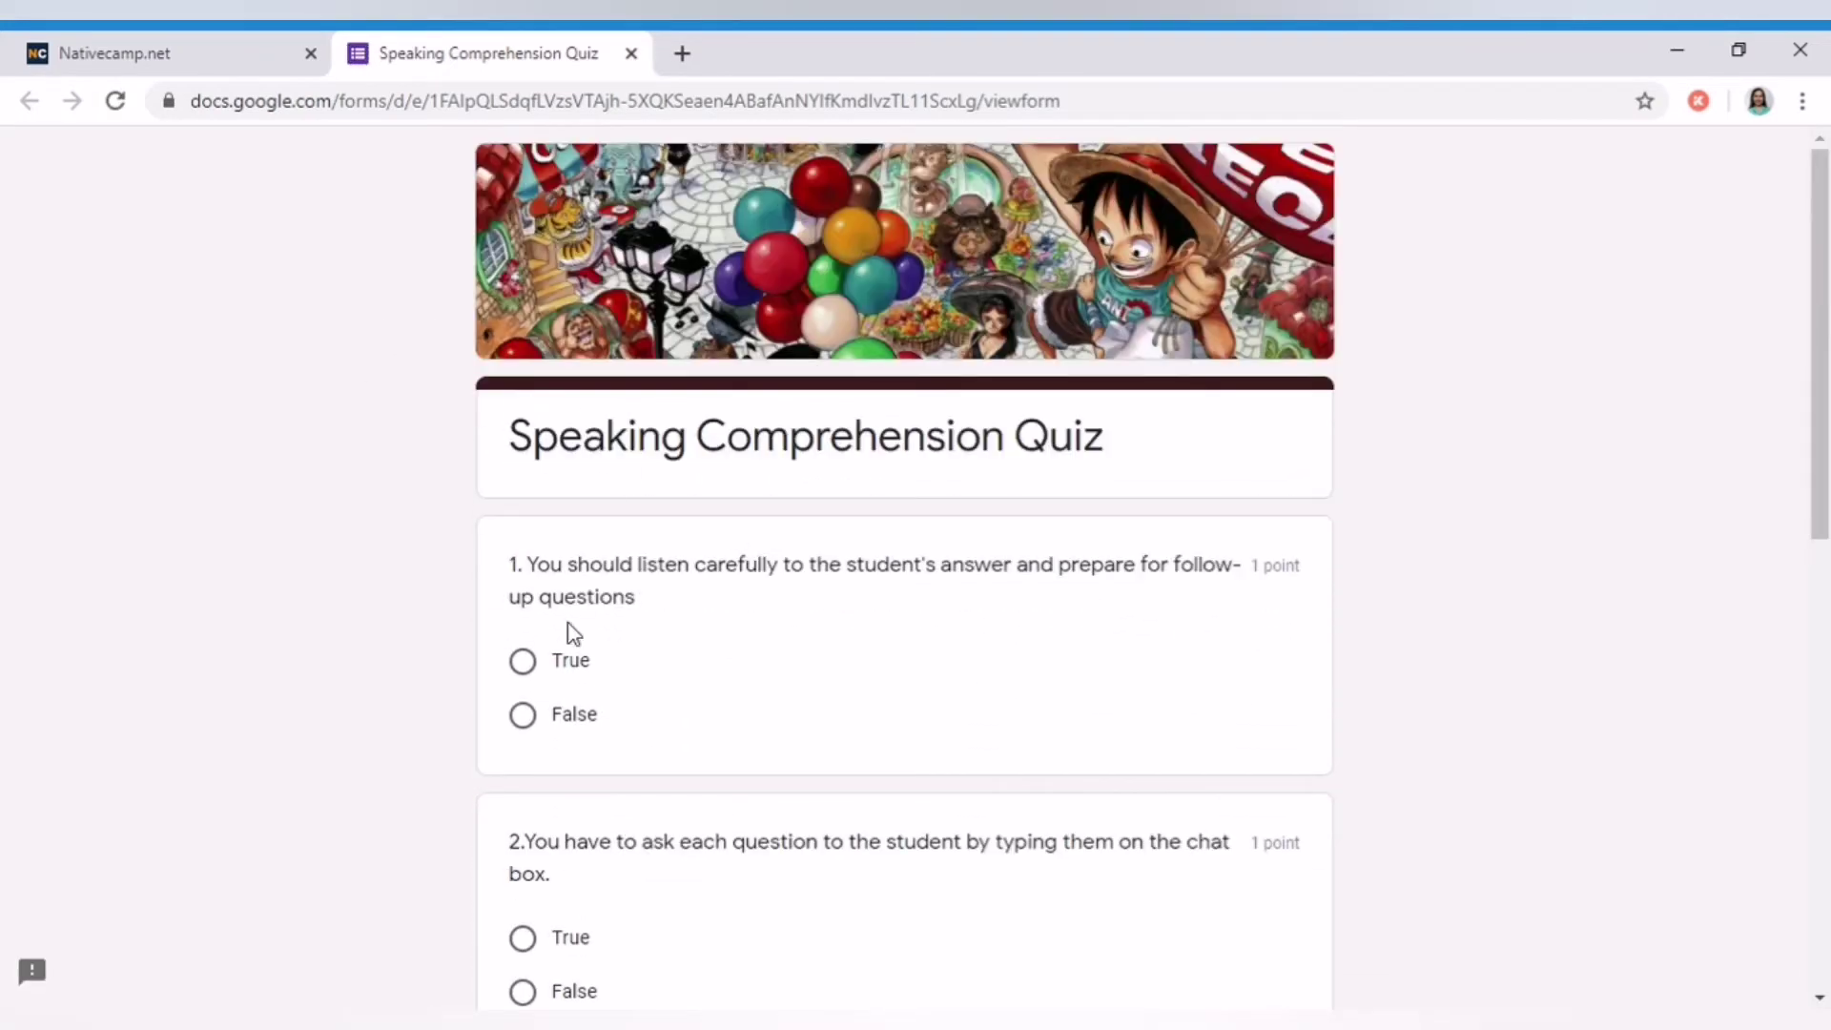
pyautogui.scroll(-8, 609, 708)
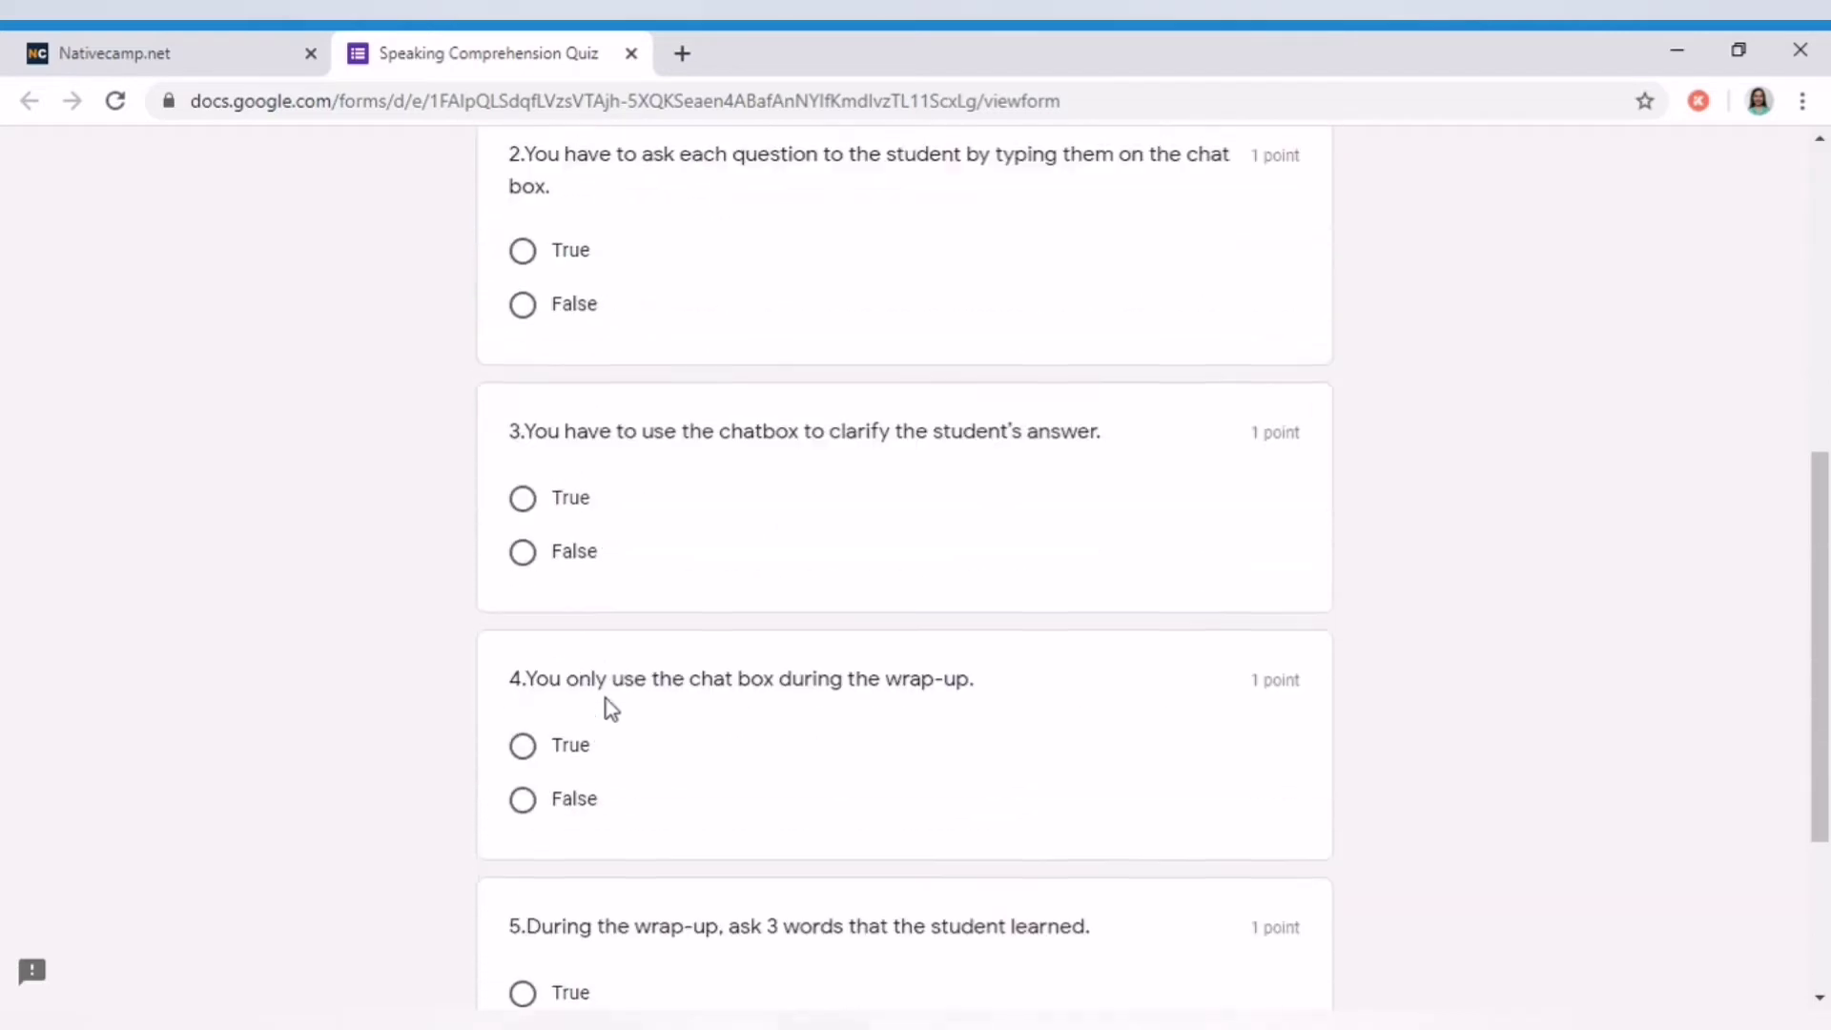
pyautogui.scroll(8, 611, 707)
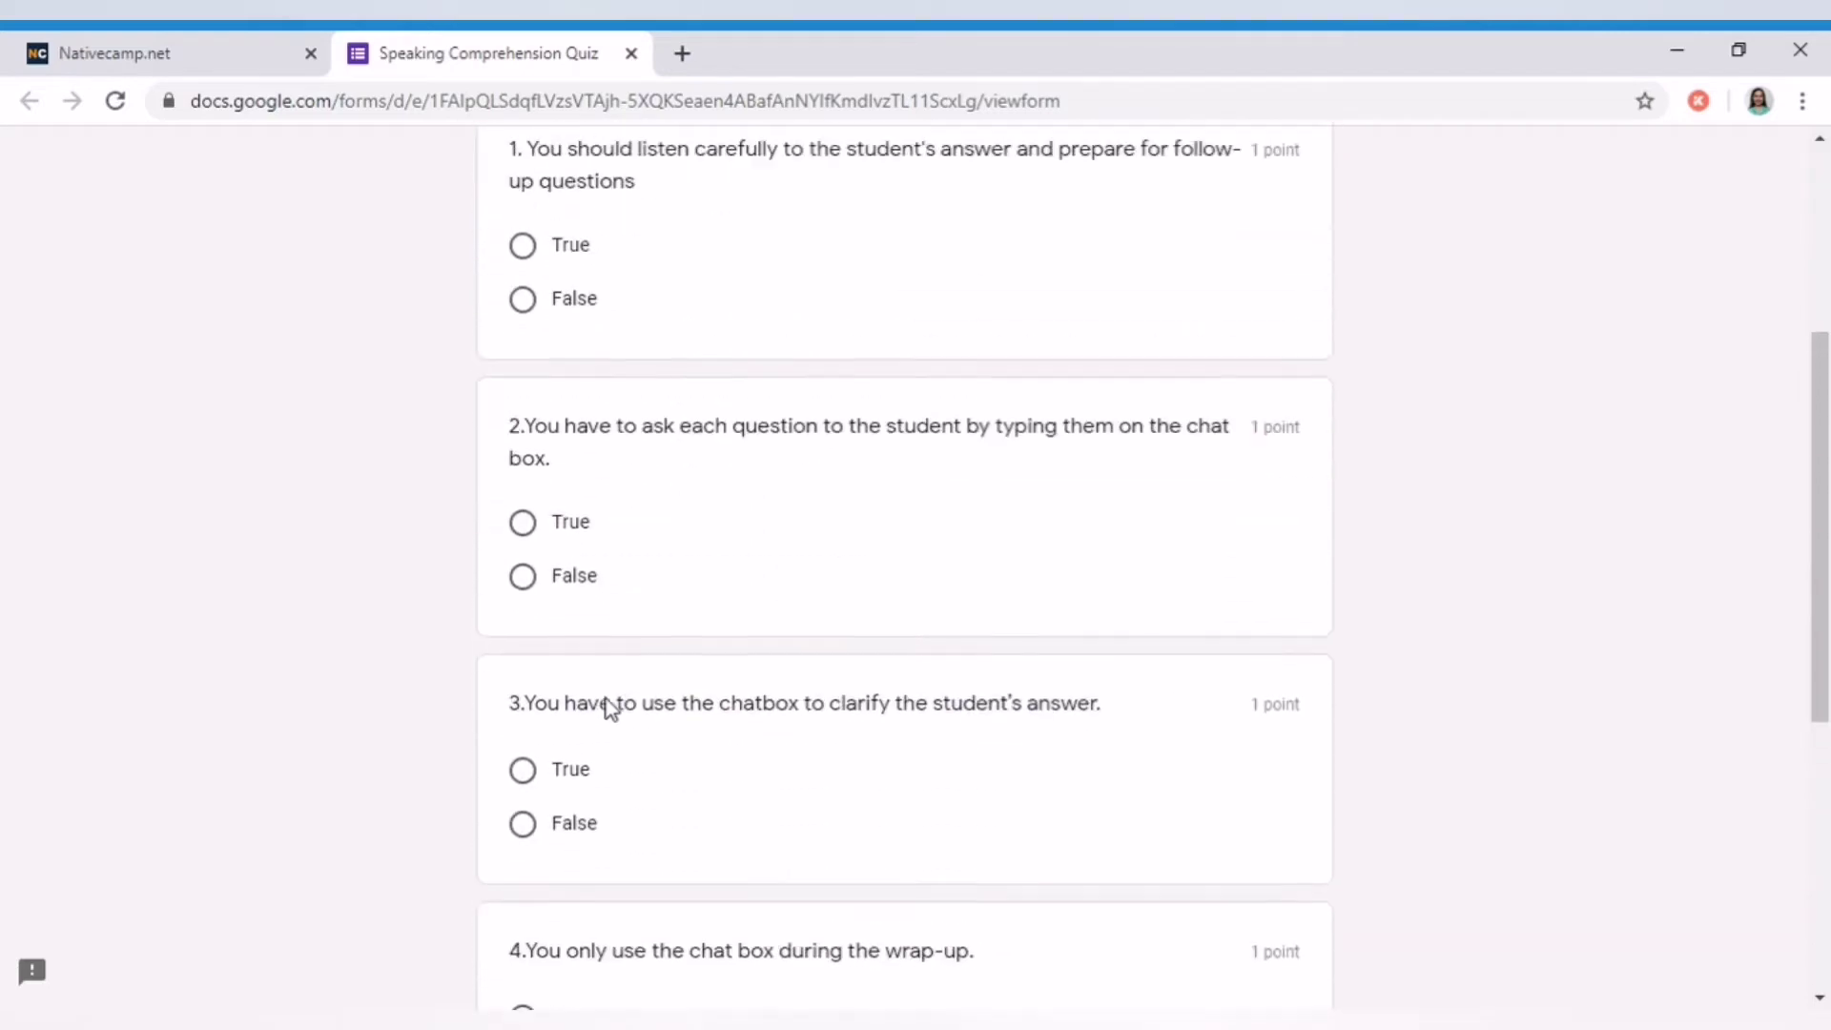
pyautogui.scroll(1, 611, 708)
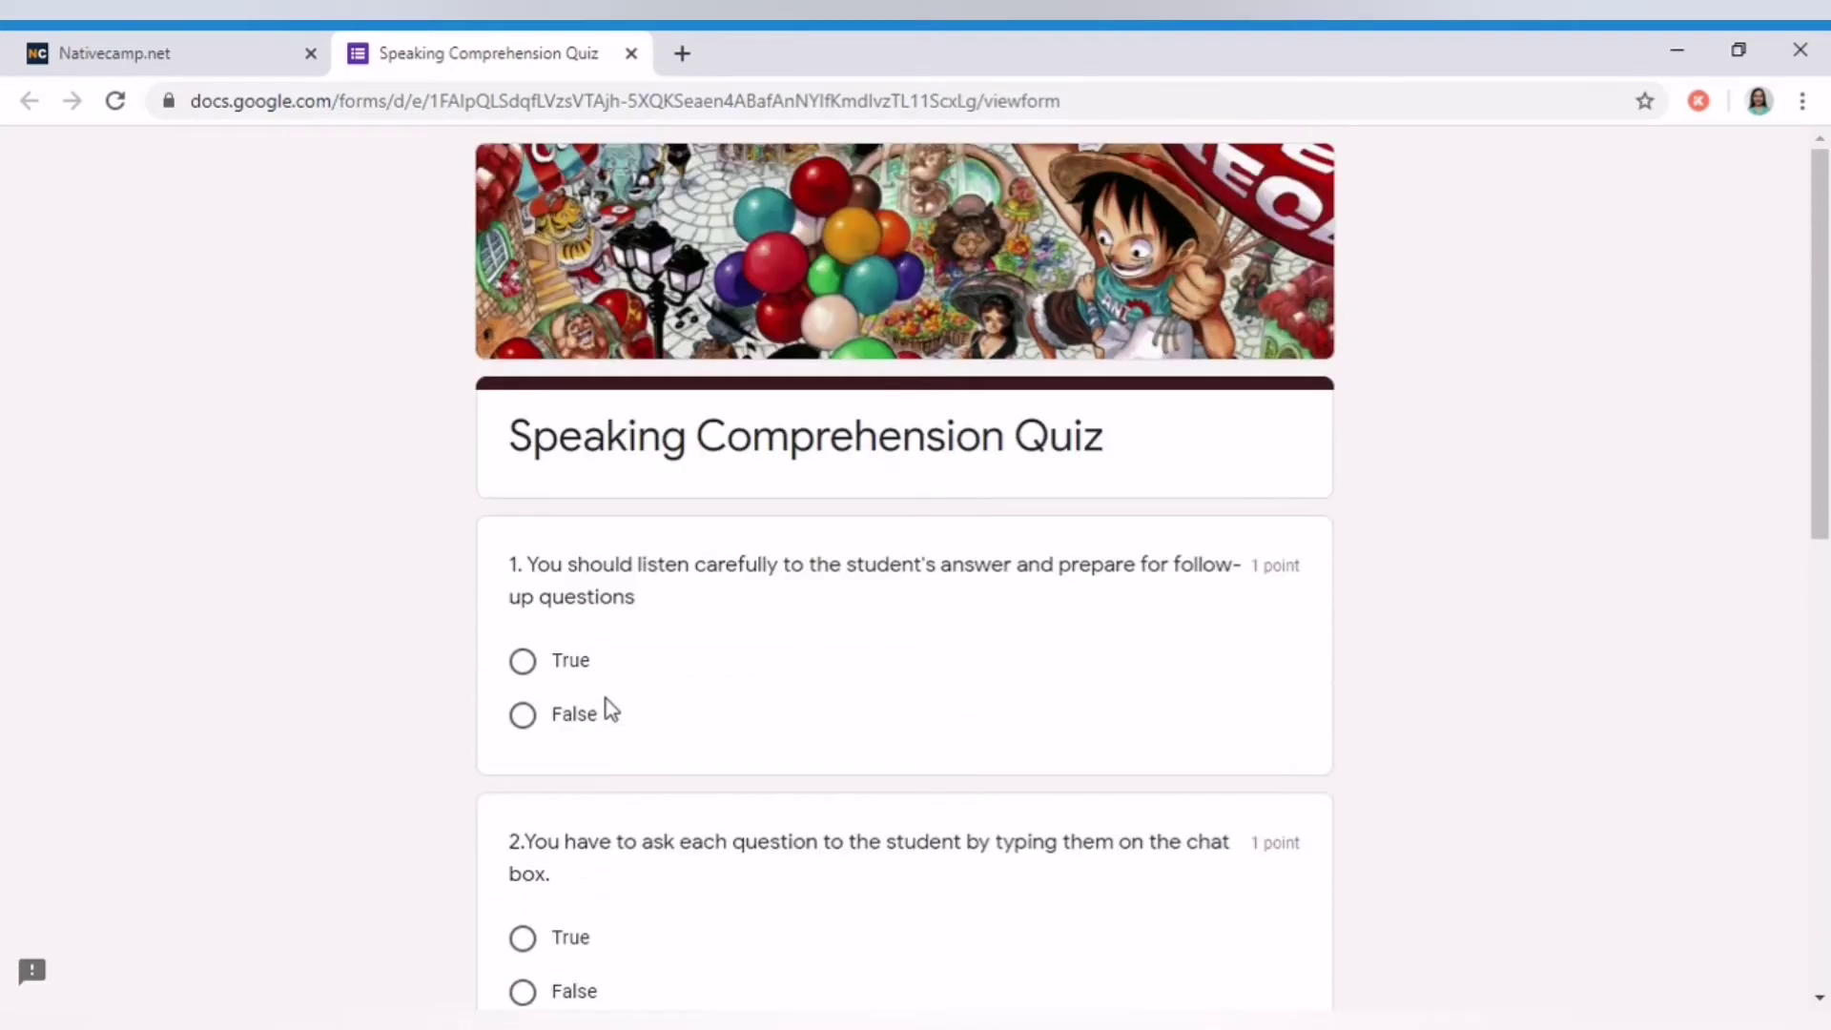
pyautogui.scroll(-4, 706, 1002)
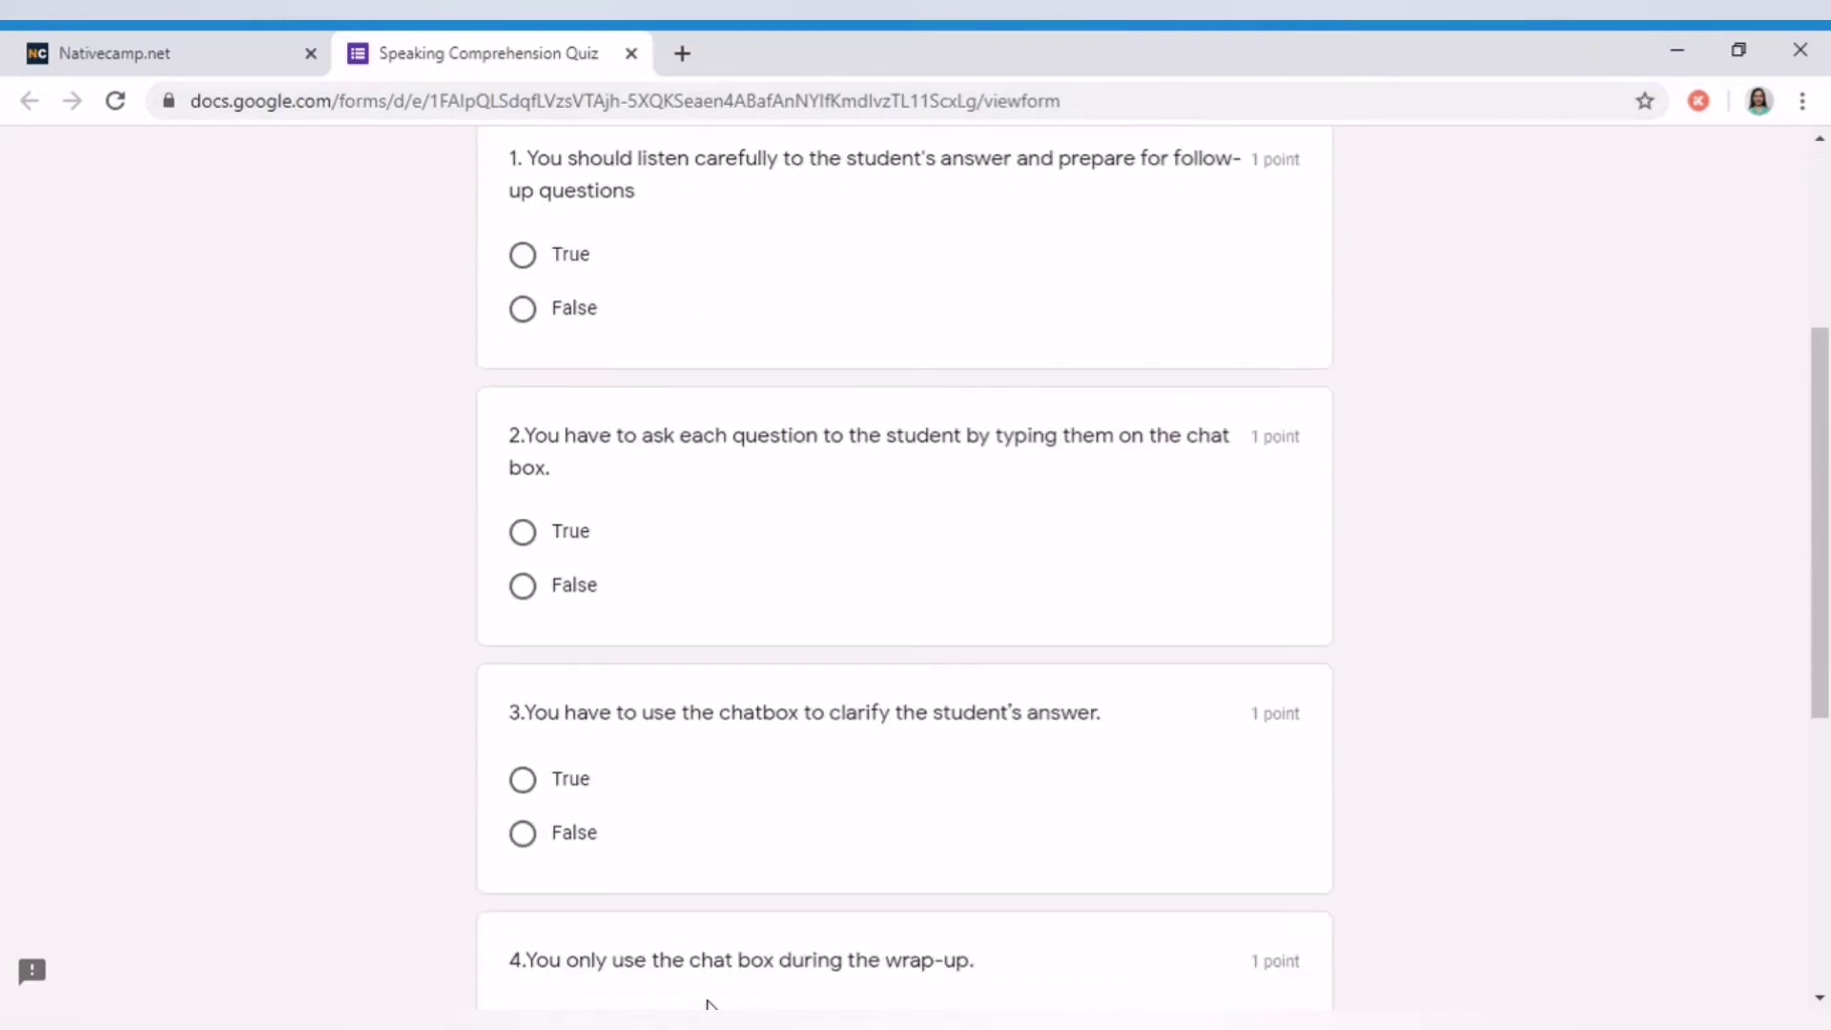
pyautogui.scroll(-5, 585, 855)
pyautogui.scroll(8, 654, 789)
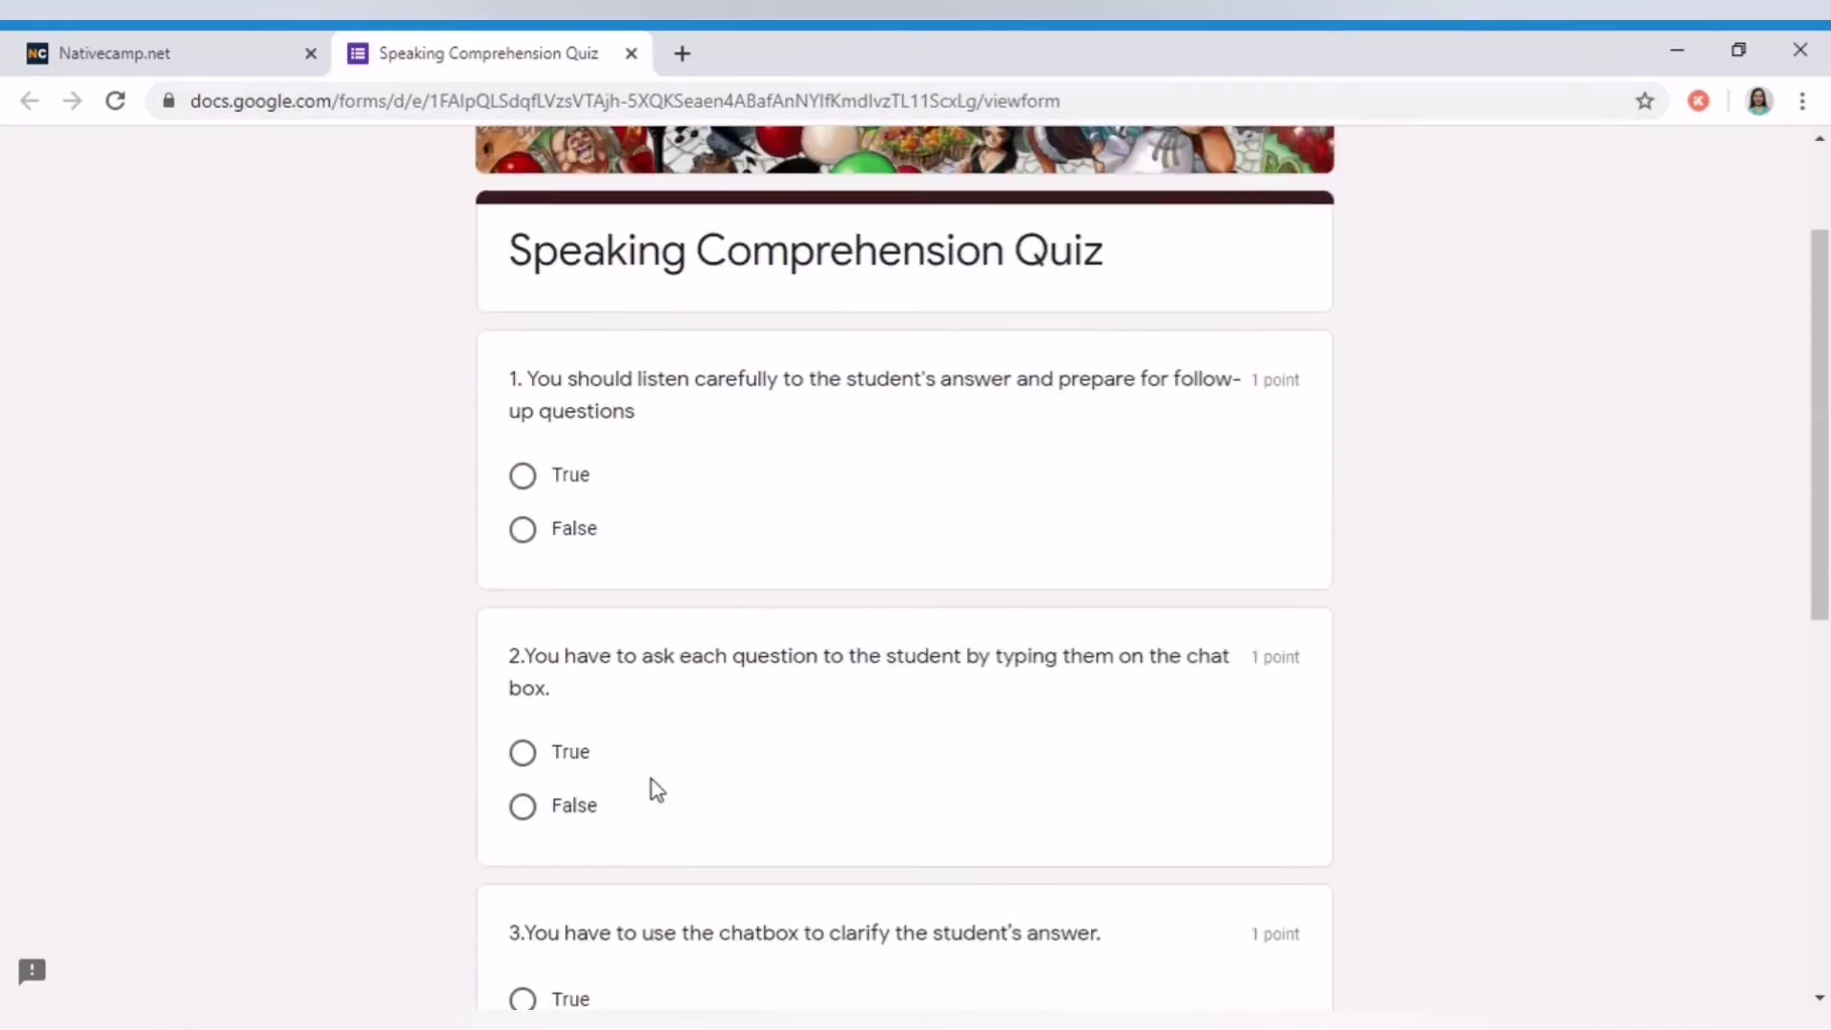
pyautogui.scroll(2, 658, 789)
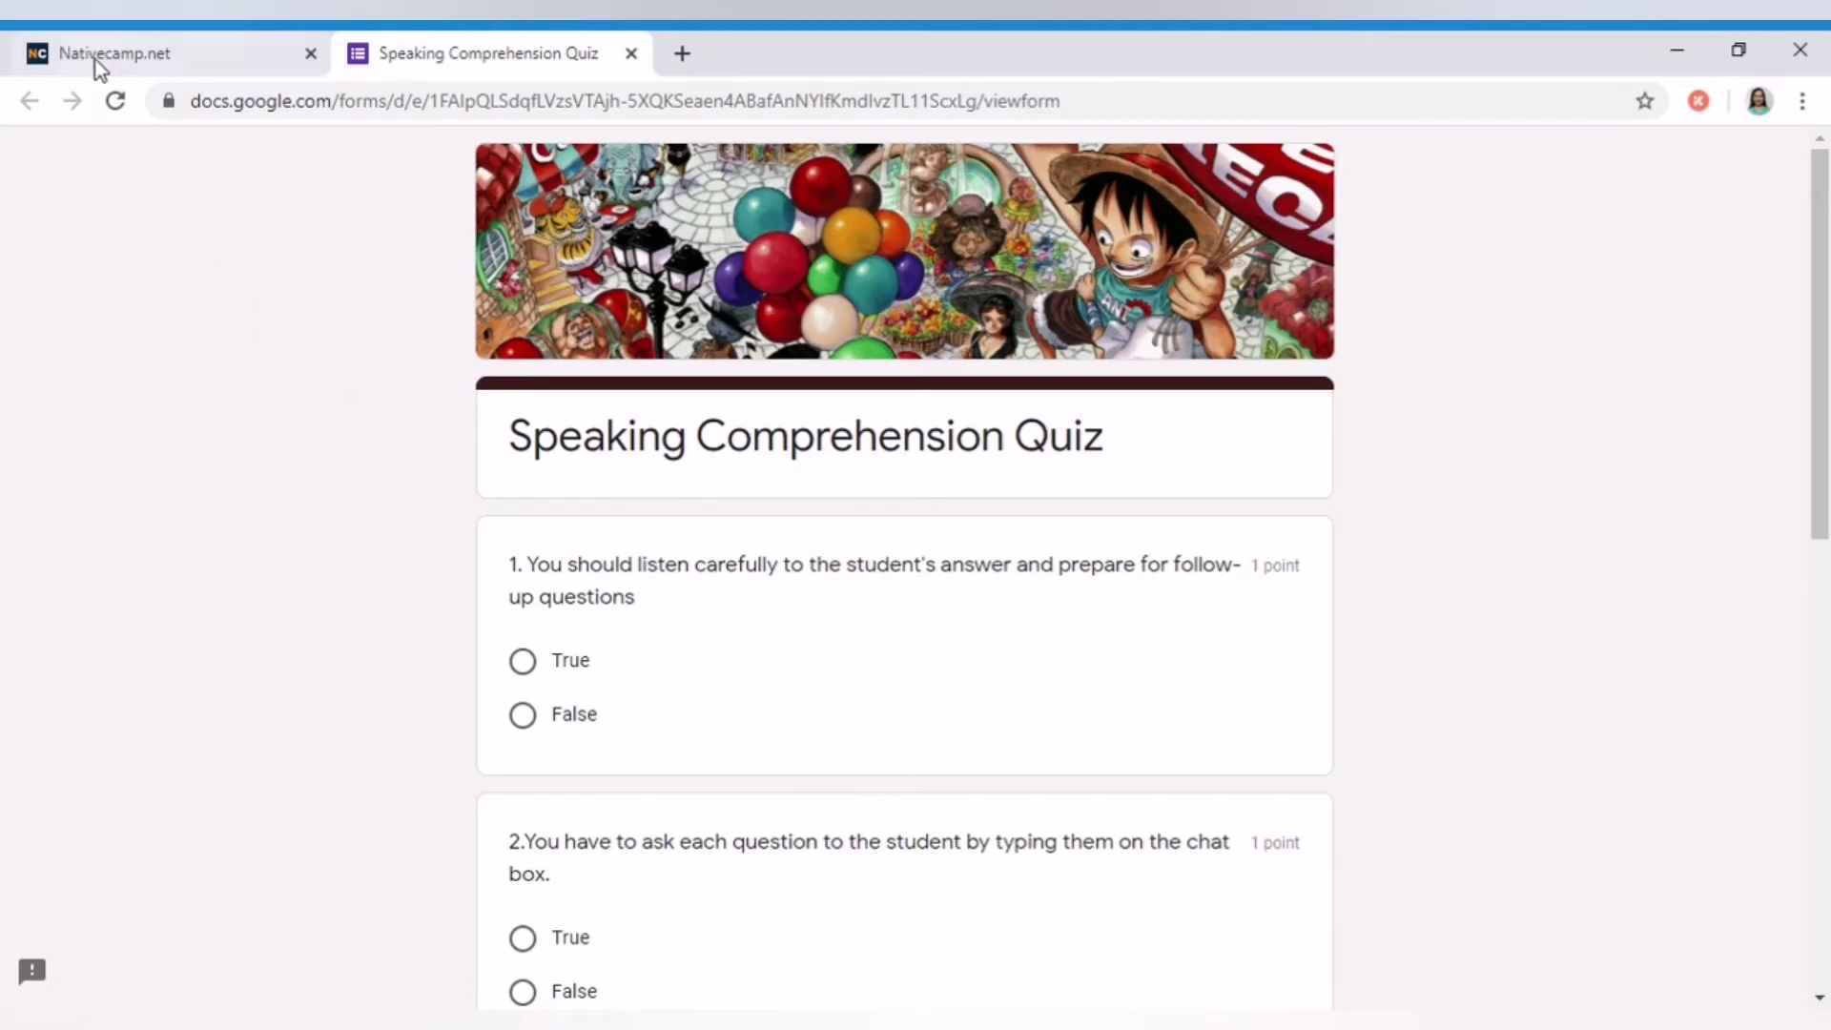
pyautogui.click(632, 54)
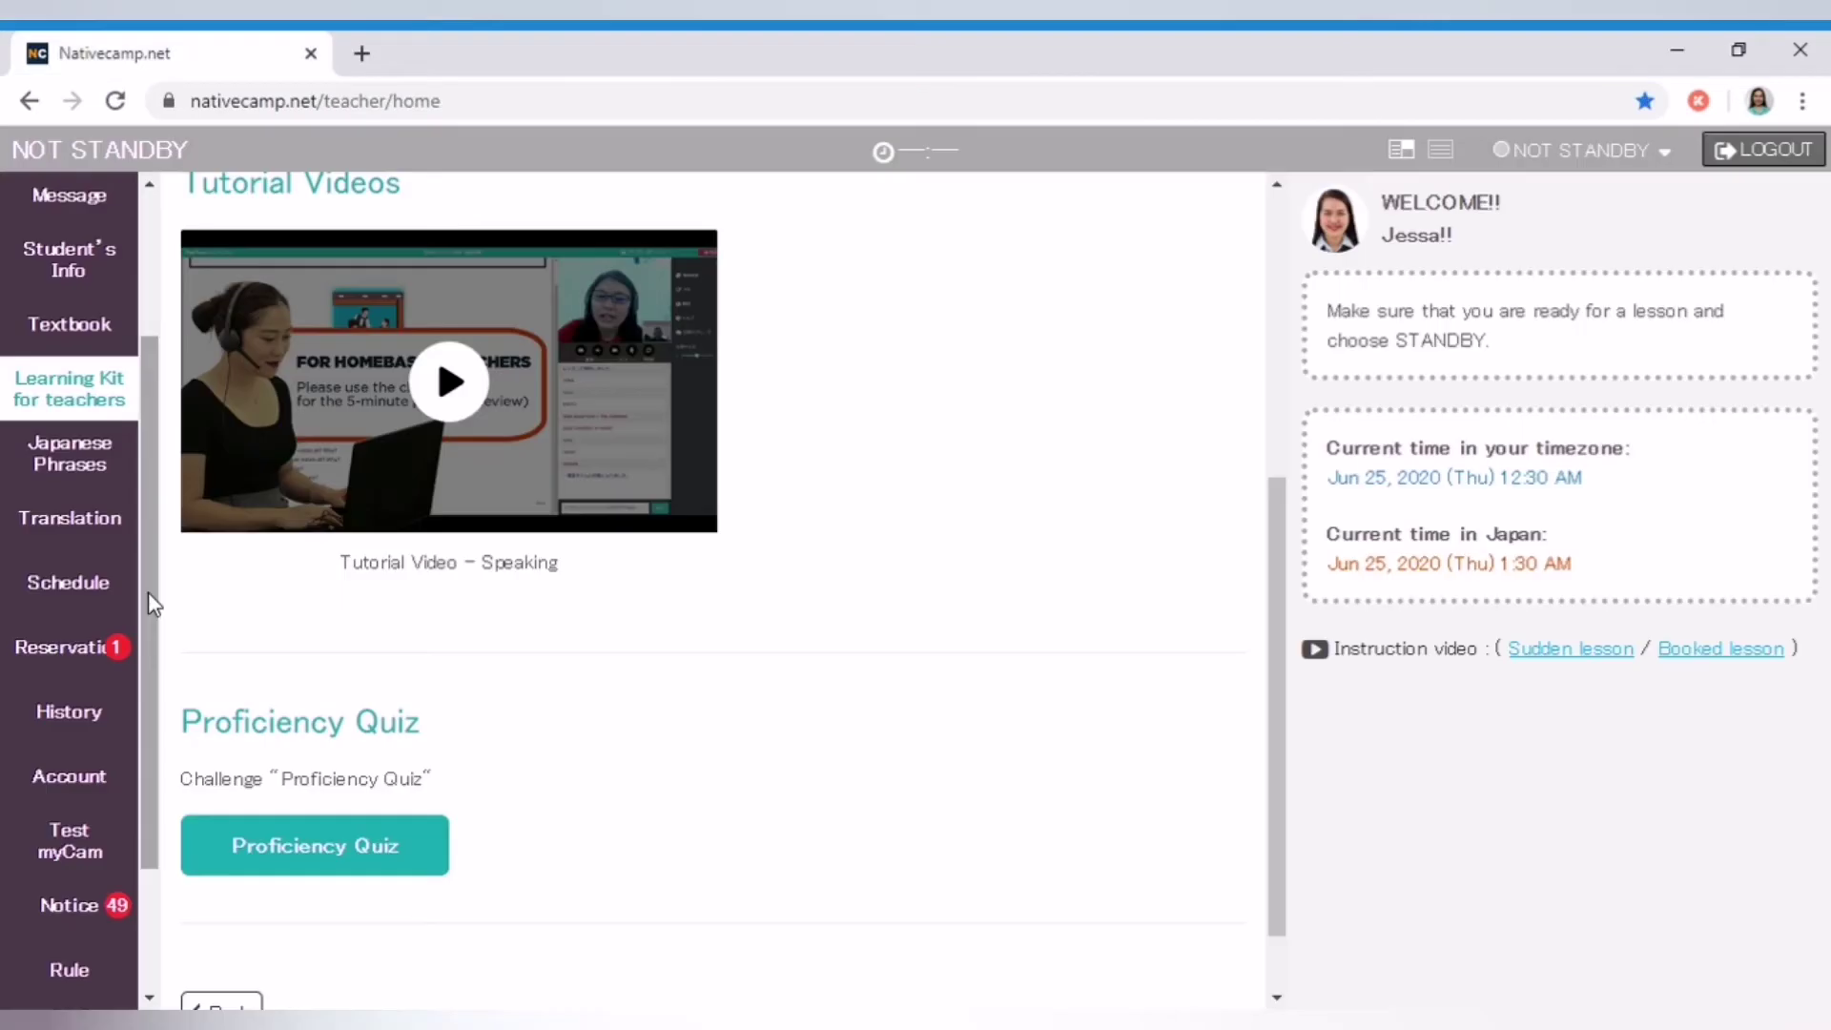
# Open the Inquiry page and go to its Send a Message form.
pyautogui.scroll(-2, 151, 603)
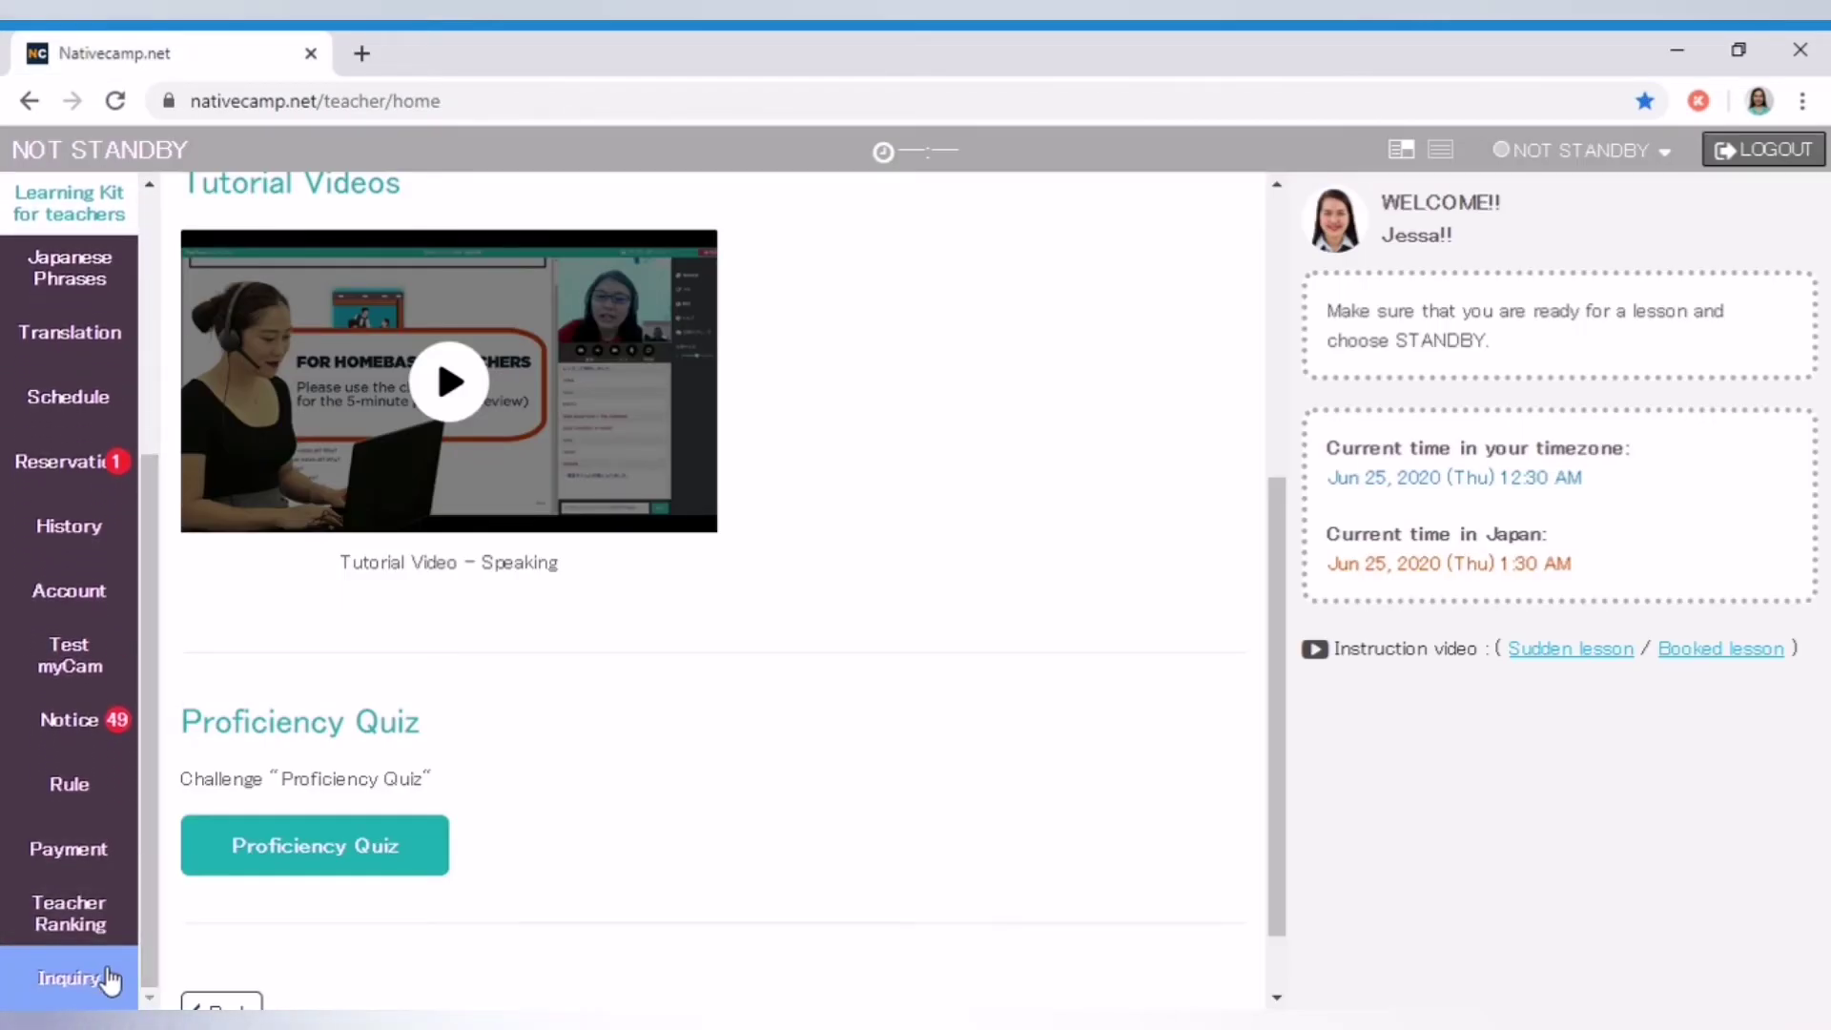
pyautogui.click(76, 990)
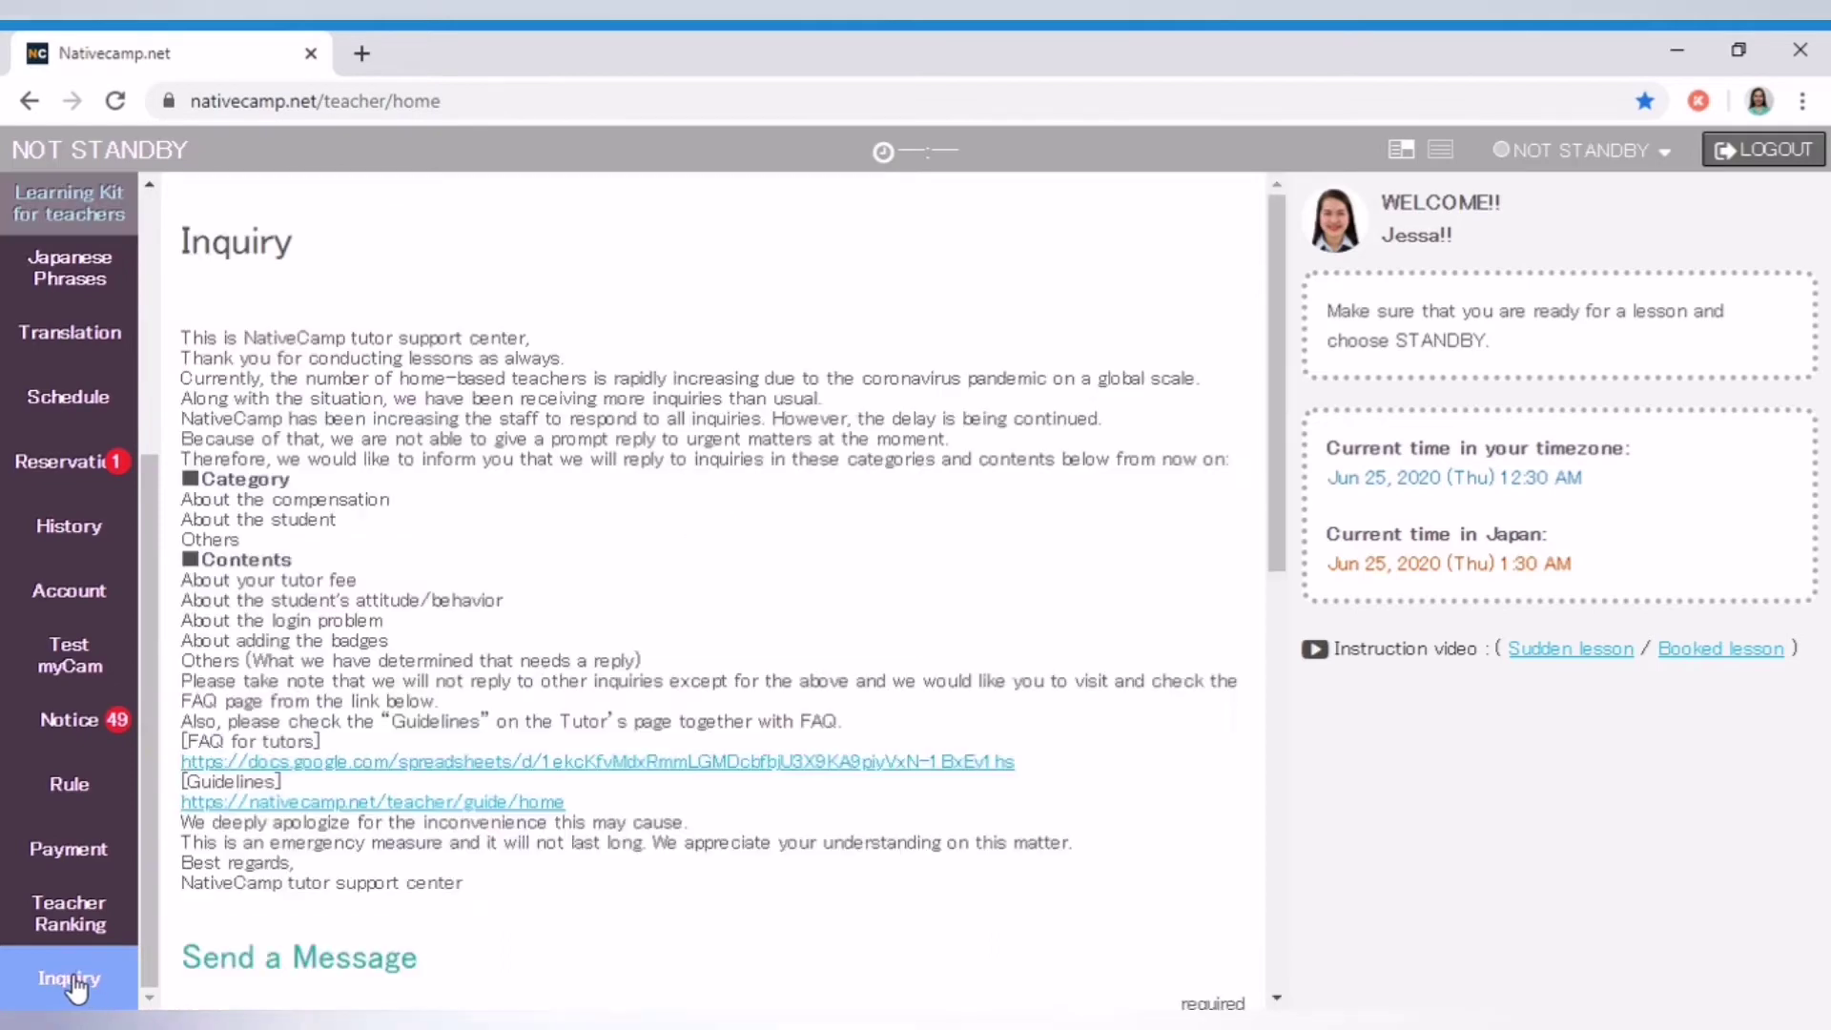
pyautogui.scroll(-10, 695, 814)
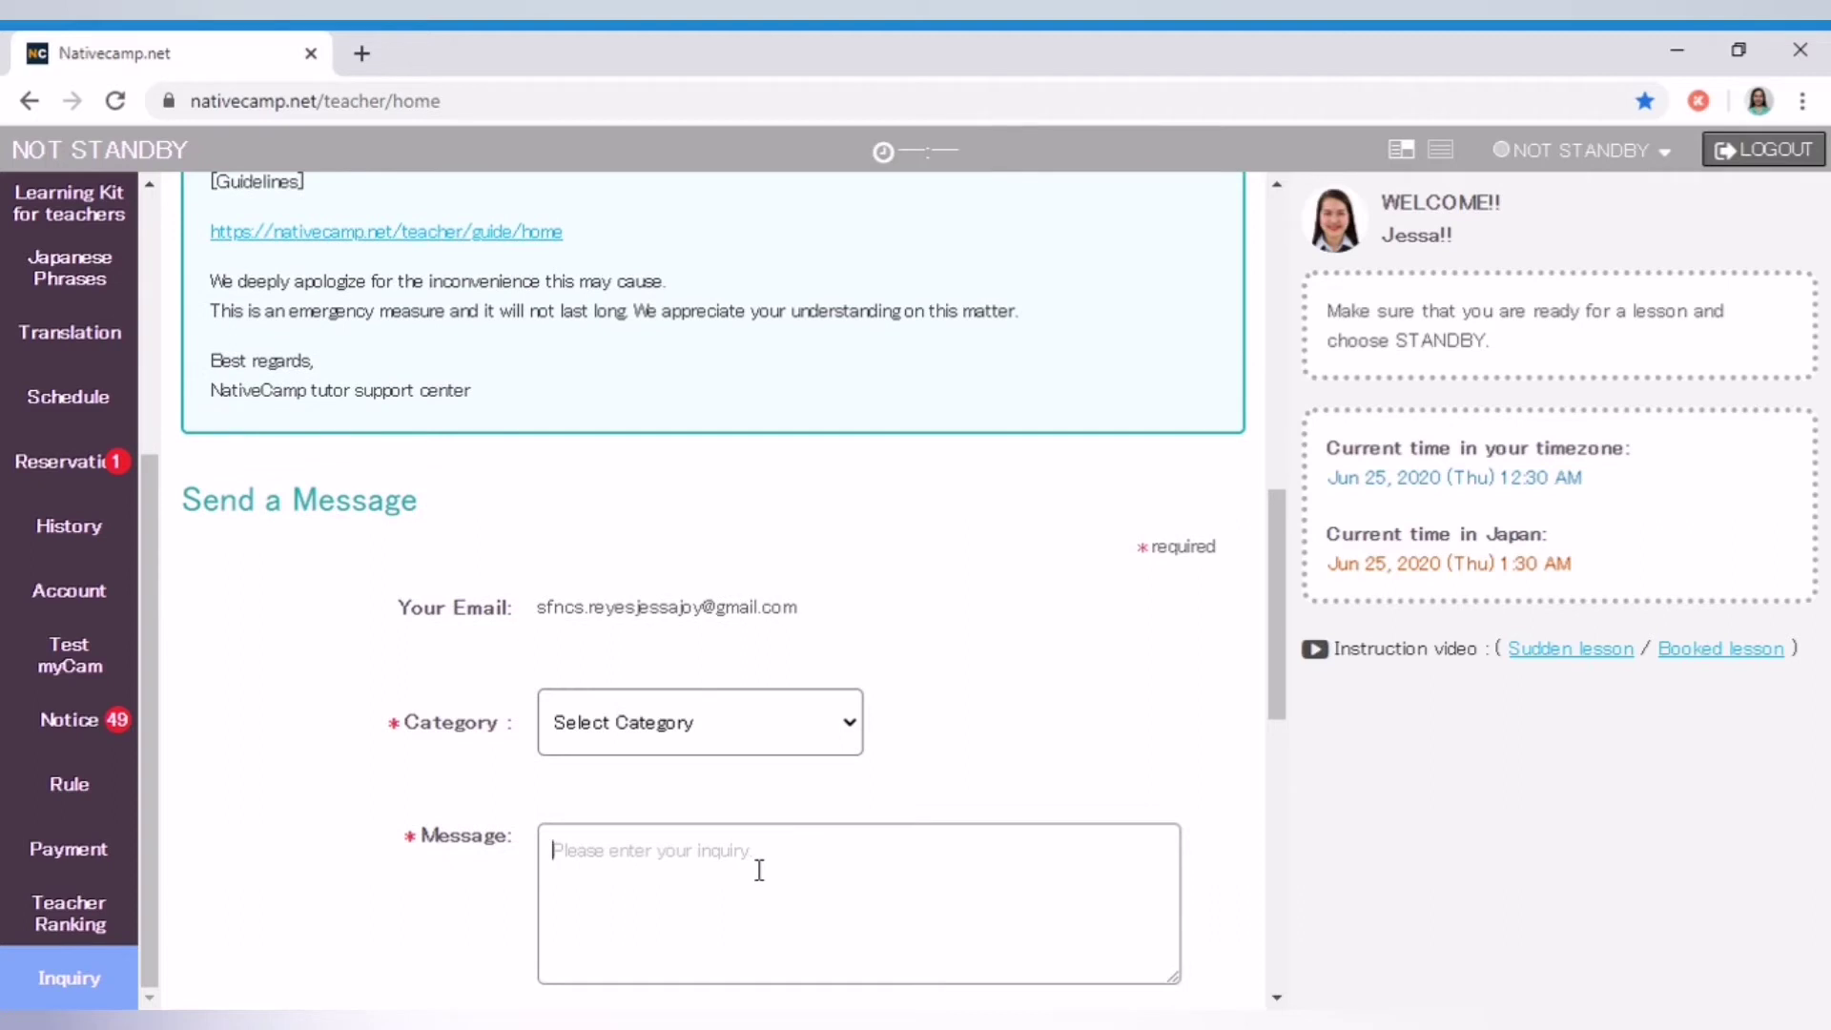
pyautogui.scroll(-2, 759, 871)
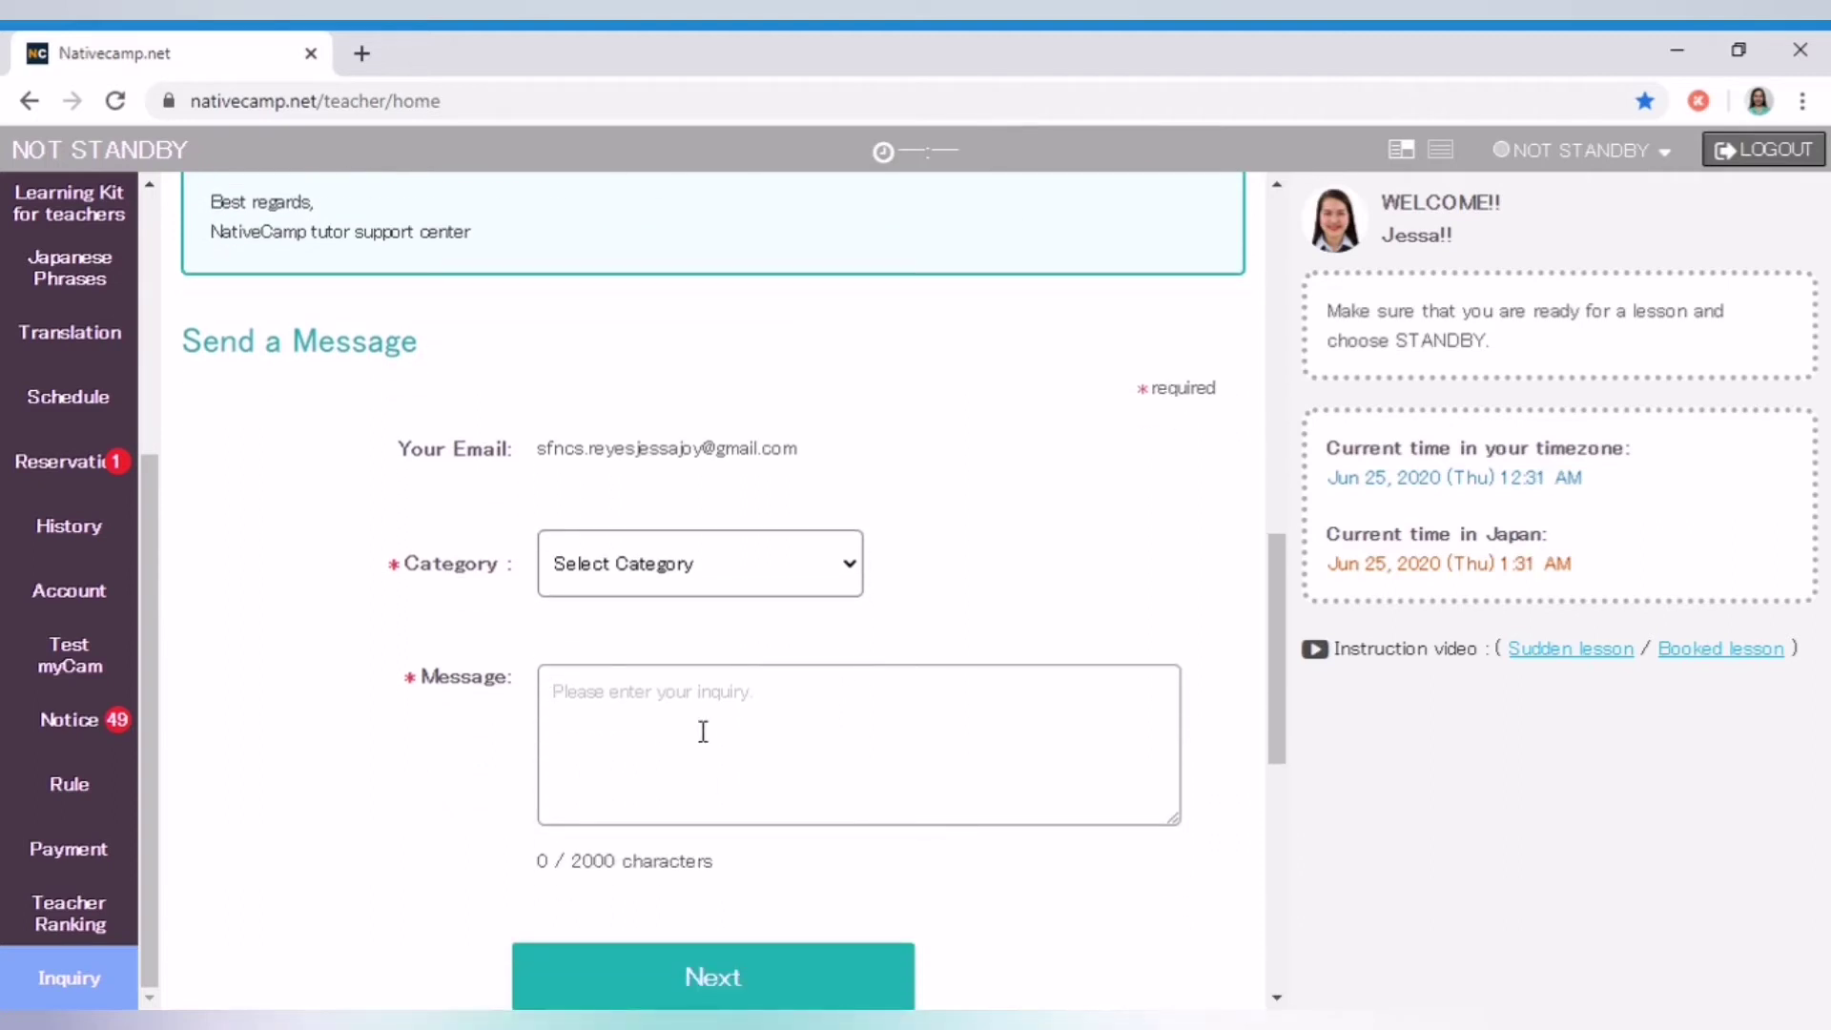
# Write the inquiry message "Hi! May I request for a badge to be added on my account? I complete the following".
pyautogui.write('Hi@')
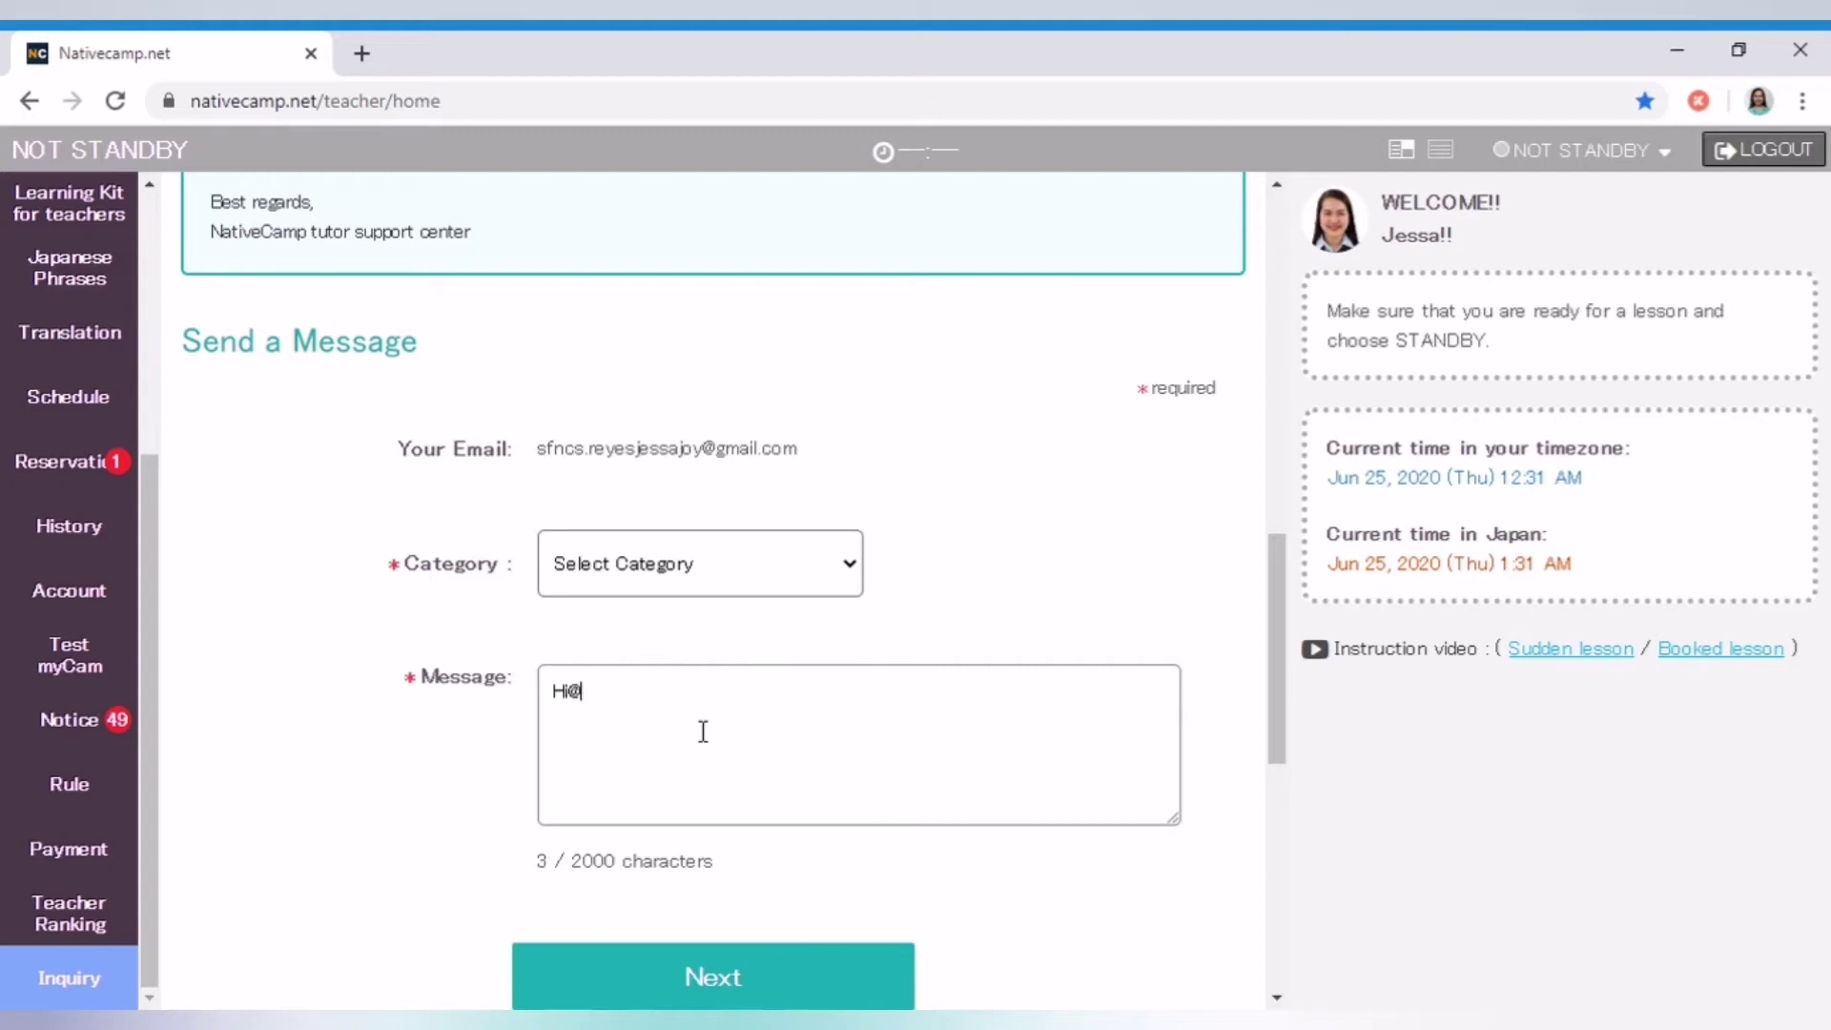
pyautogui.write(' May I reques')
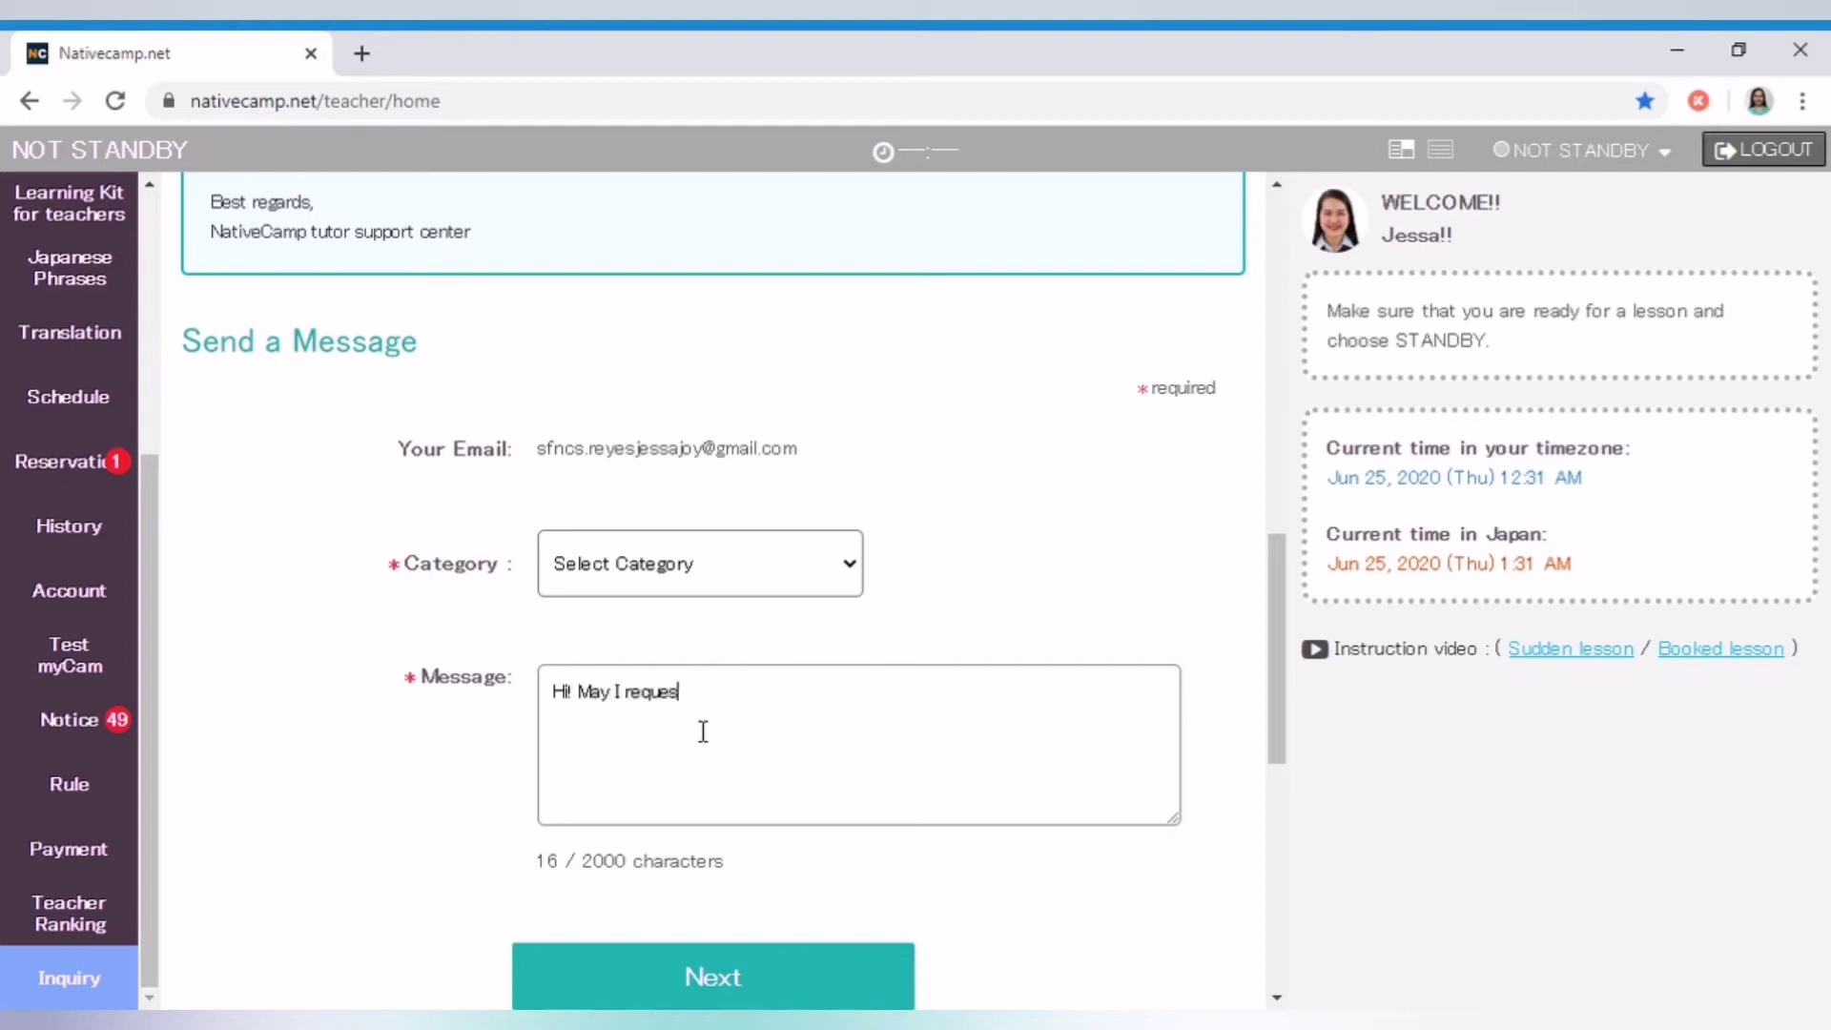
pyautogui.write('t for a badge to b')
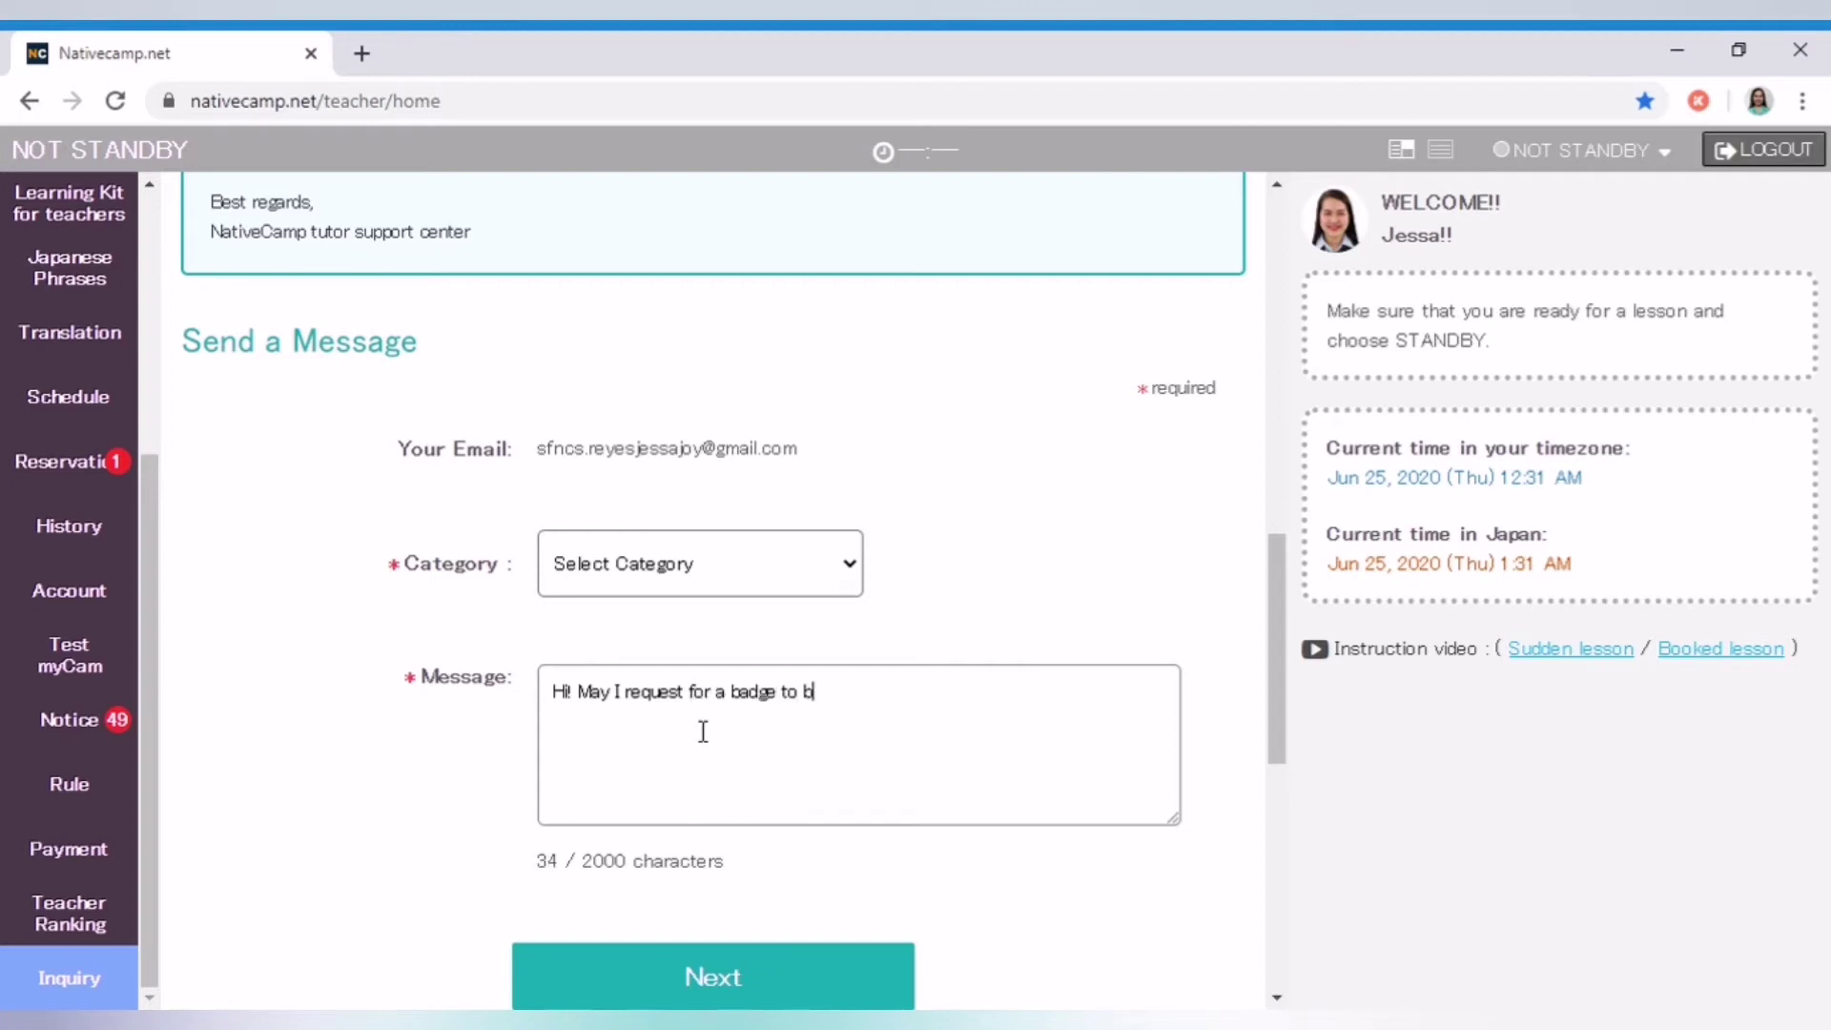
pyautogui.write('e added on my account')
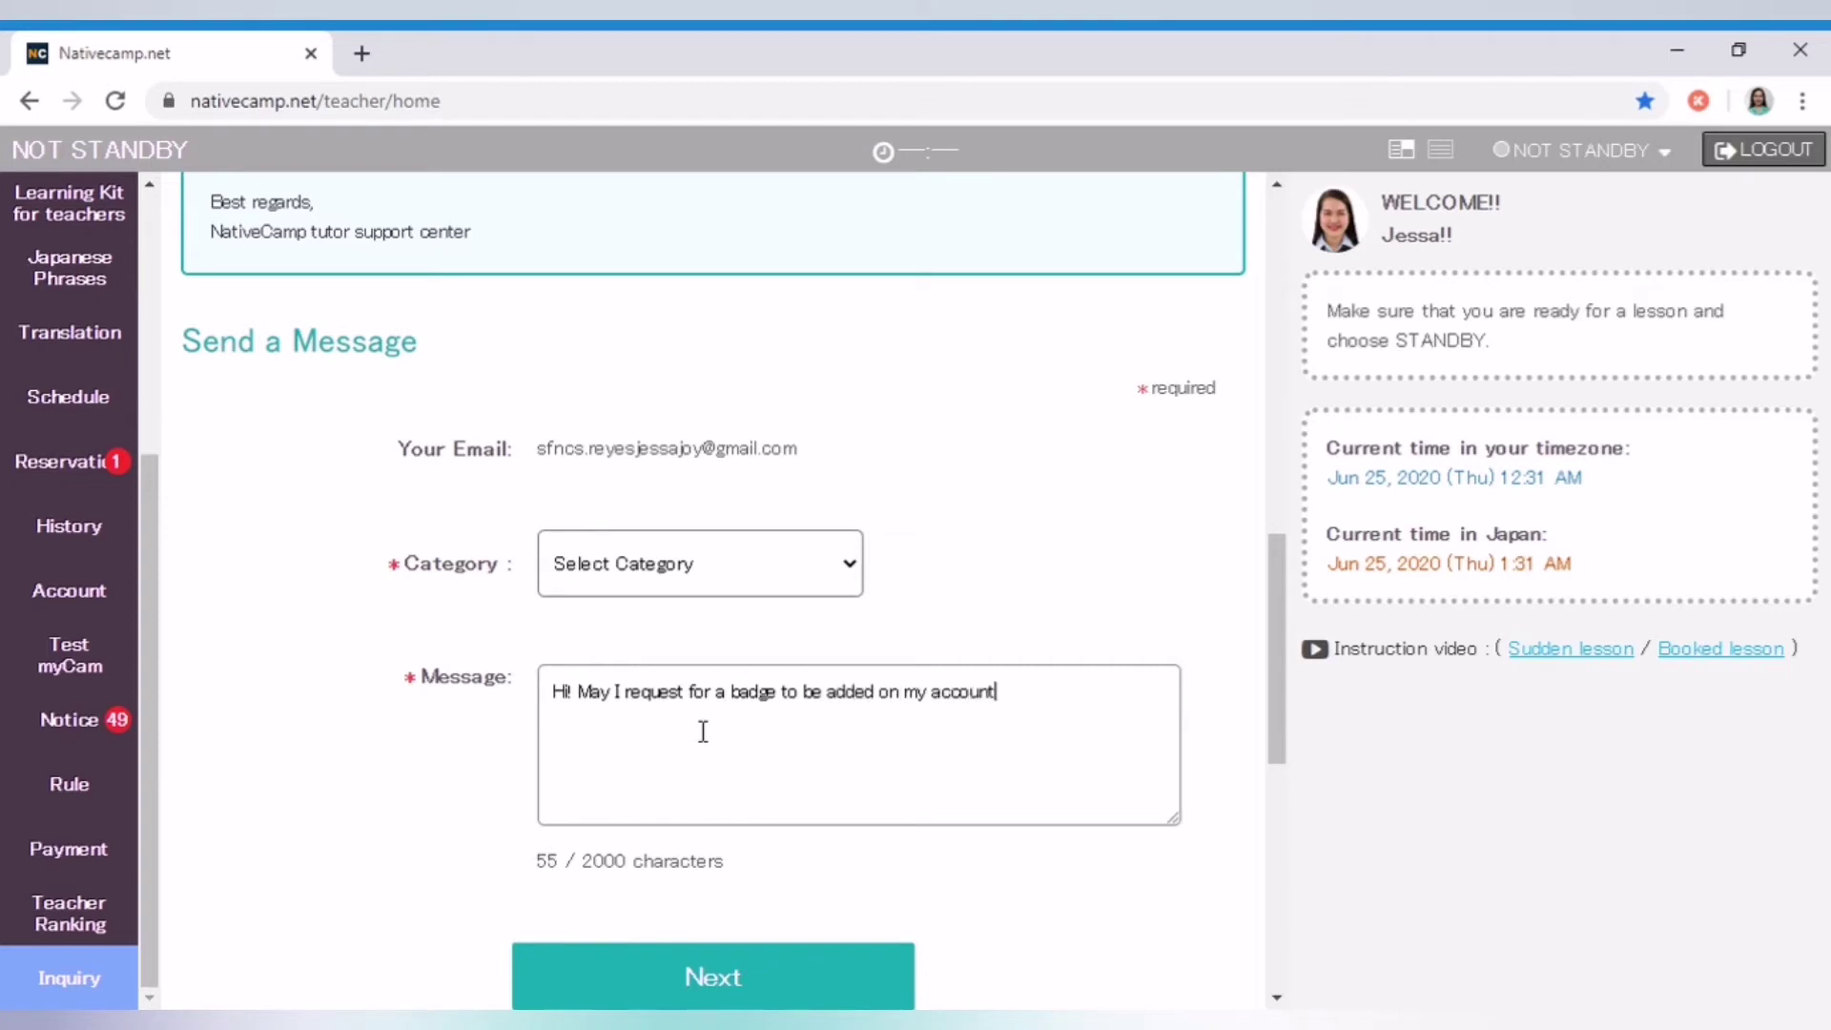
pyautogui.write('? I complete the follow')
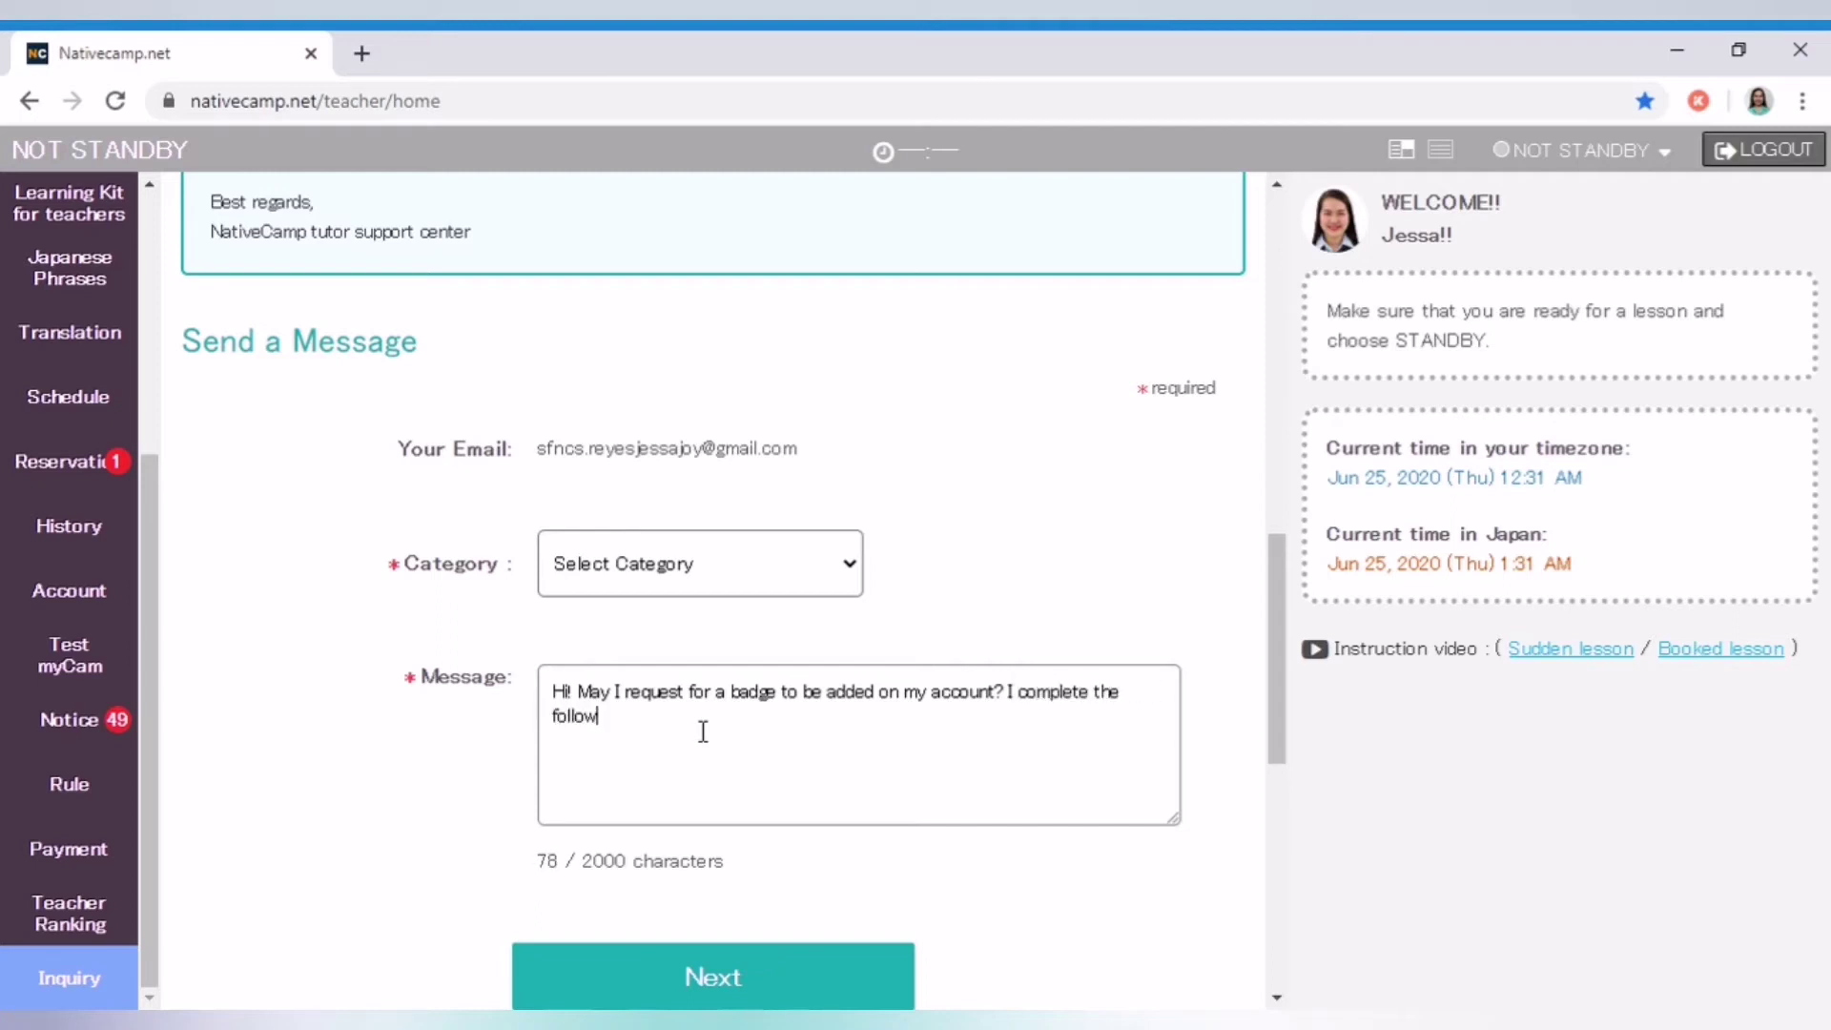
pyautogui.write('ing')
# Add the quiz score line "Speaking 5/5" below the badge request and start a new line beneath it.
pyautogui.write('Speai')
pyautogui.write('kk')
pyautogui.press('BackSpace')
pyautogui.write('king')
pyautogui.press('BackSpace')
pyautogui.press('BackSpace')
pyautogui.press('BackSpace')
pyautogui.press('BackSpace')
pyautogui.write('ing 5/5')
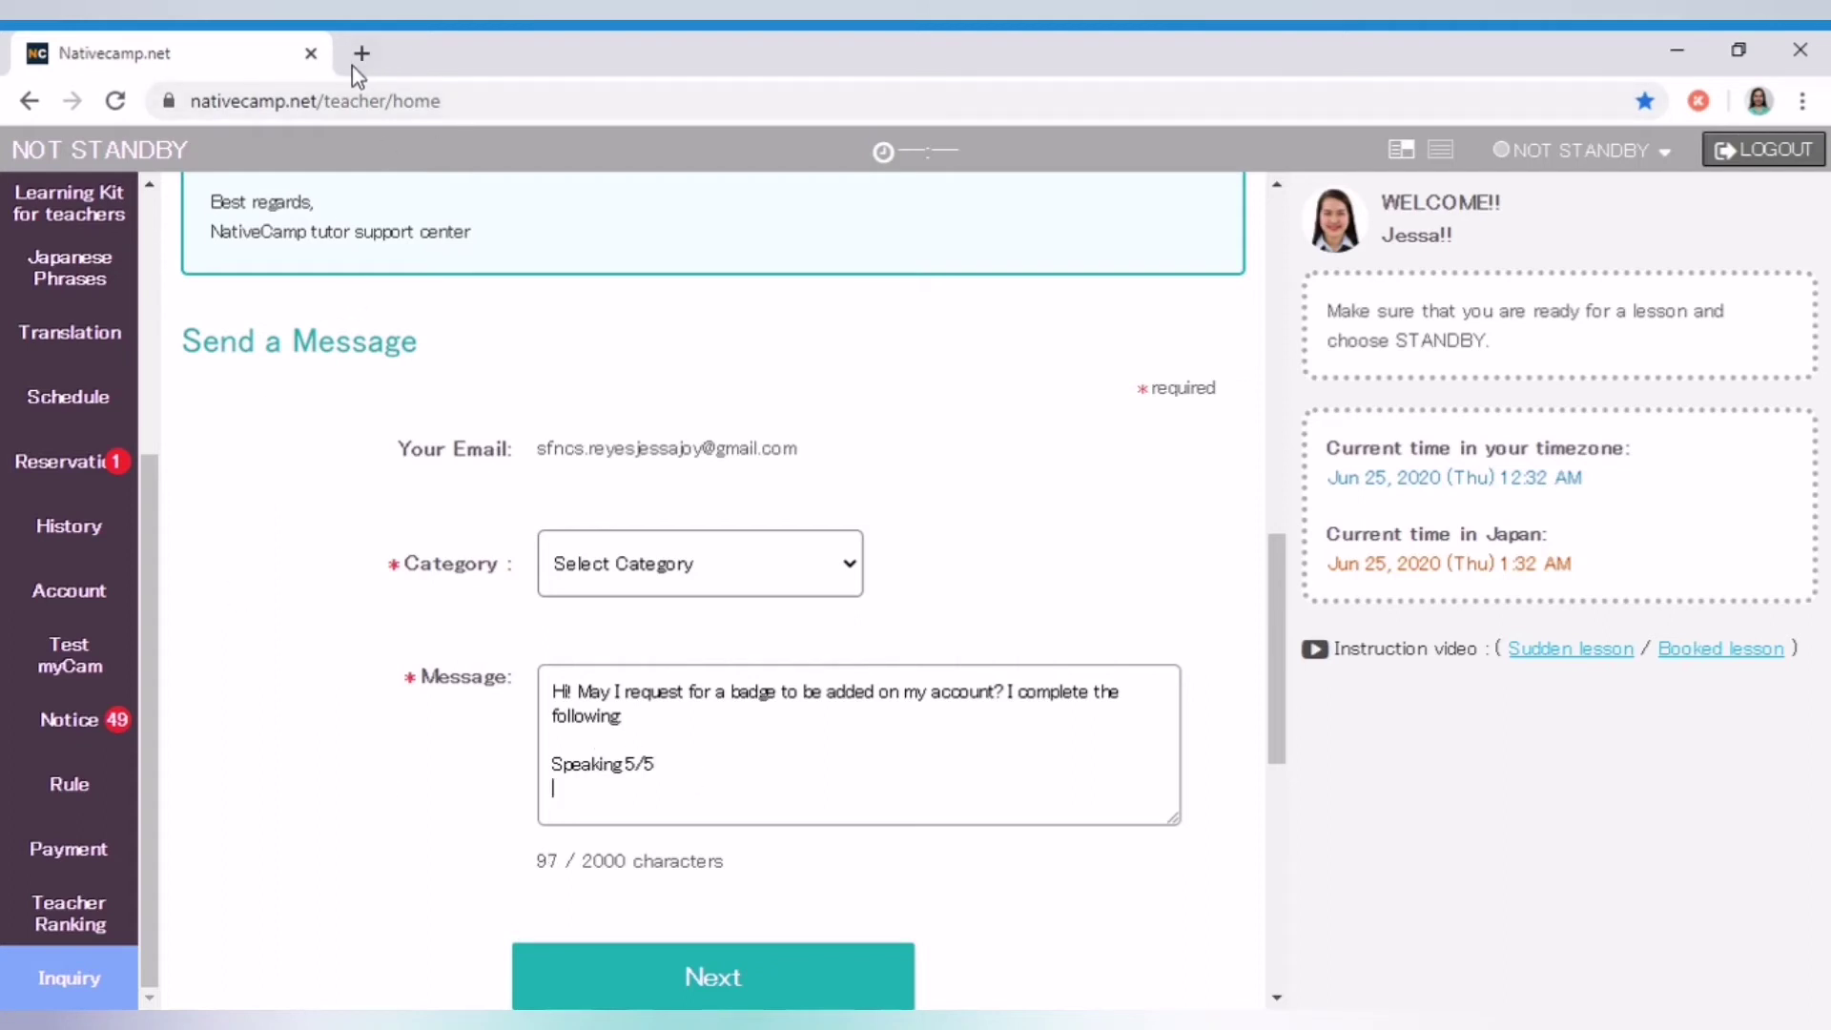
pyautogui.click(614, 806)
pyautogui.scroll(-1, 706, 764)
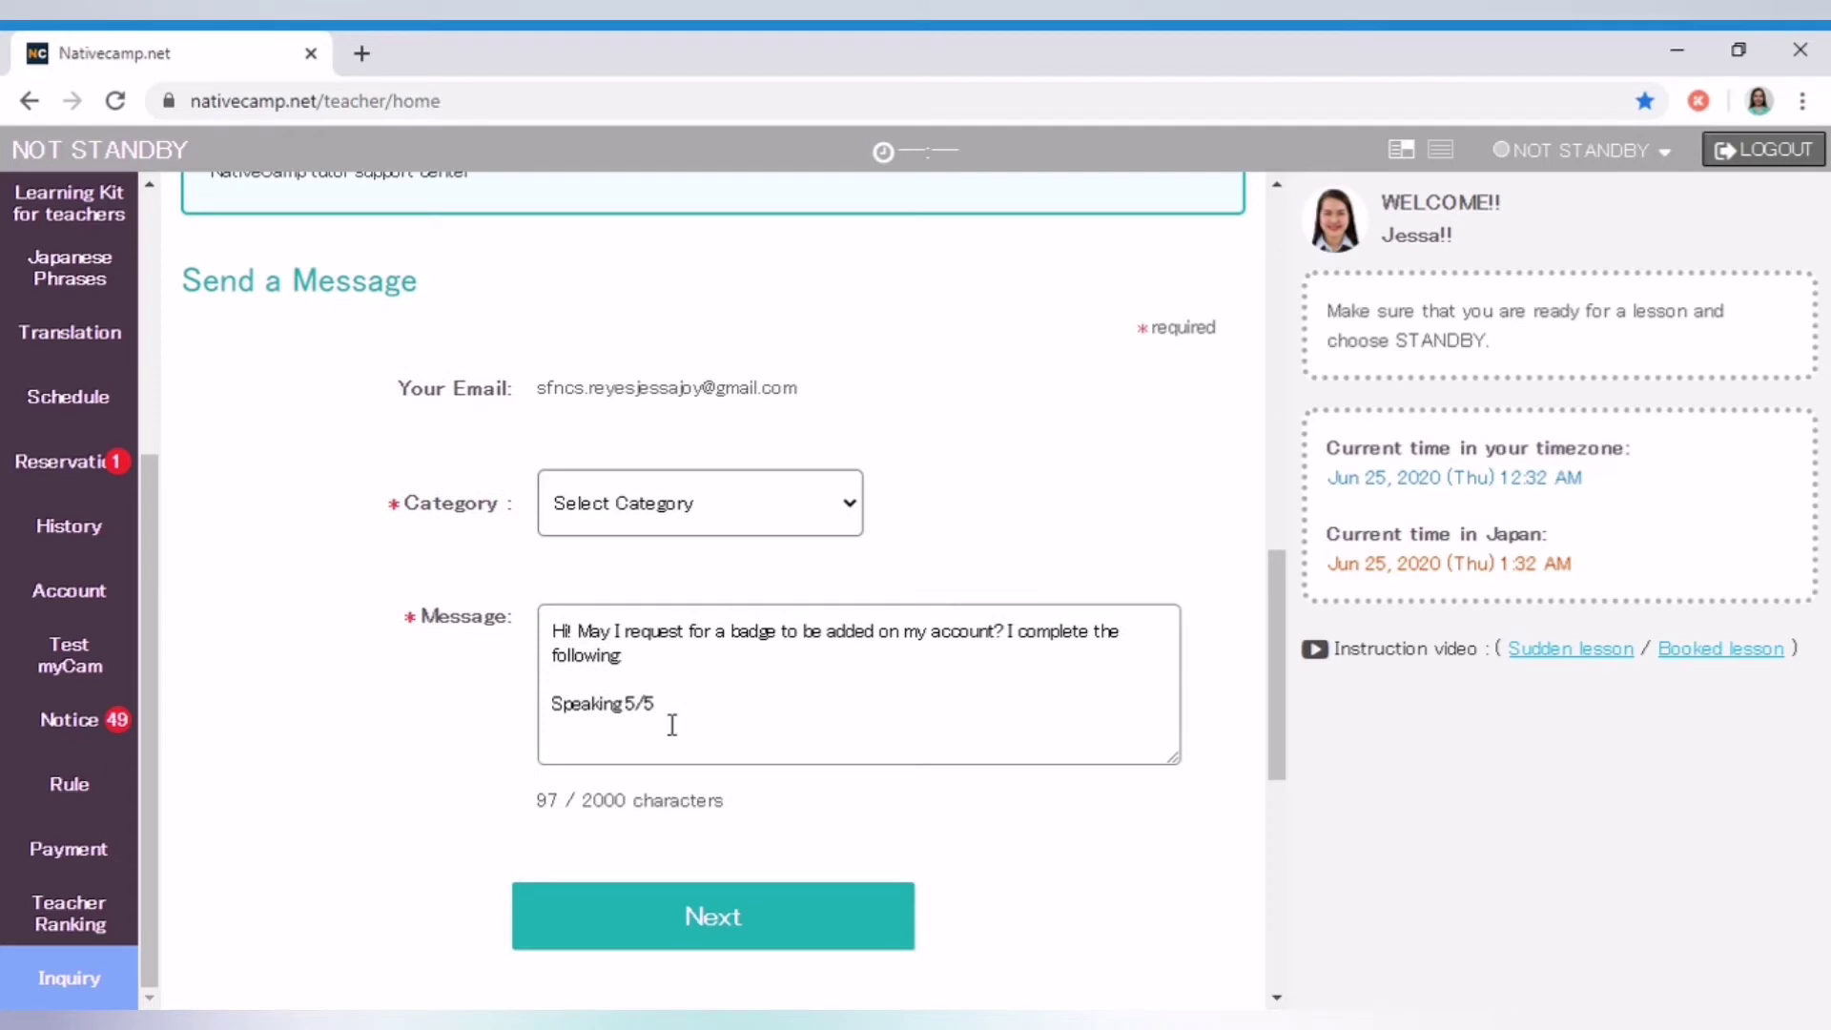
pyautogui.scroll(-1, 667, 729)
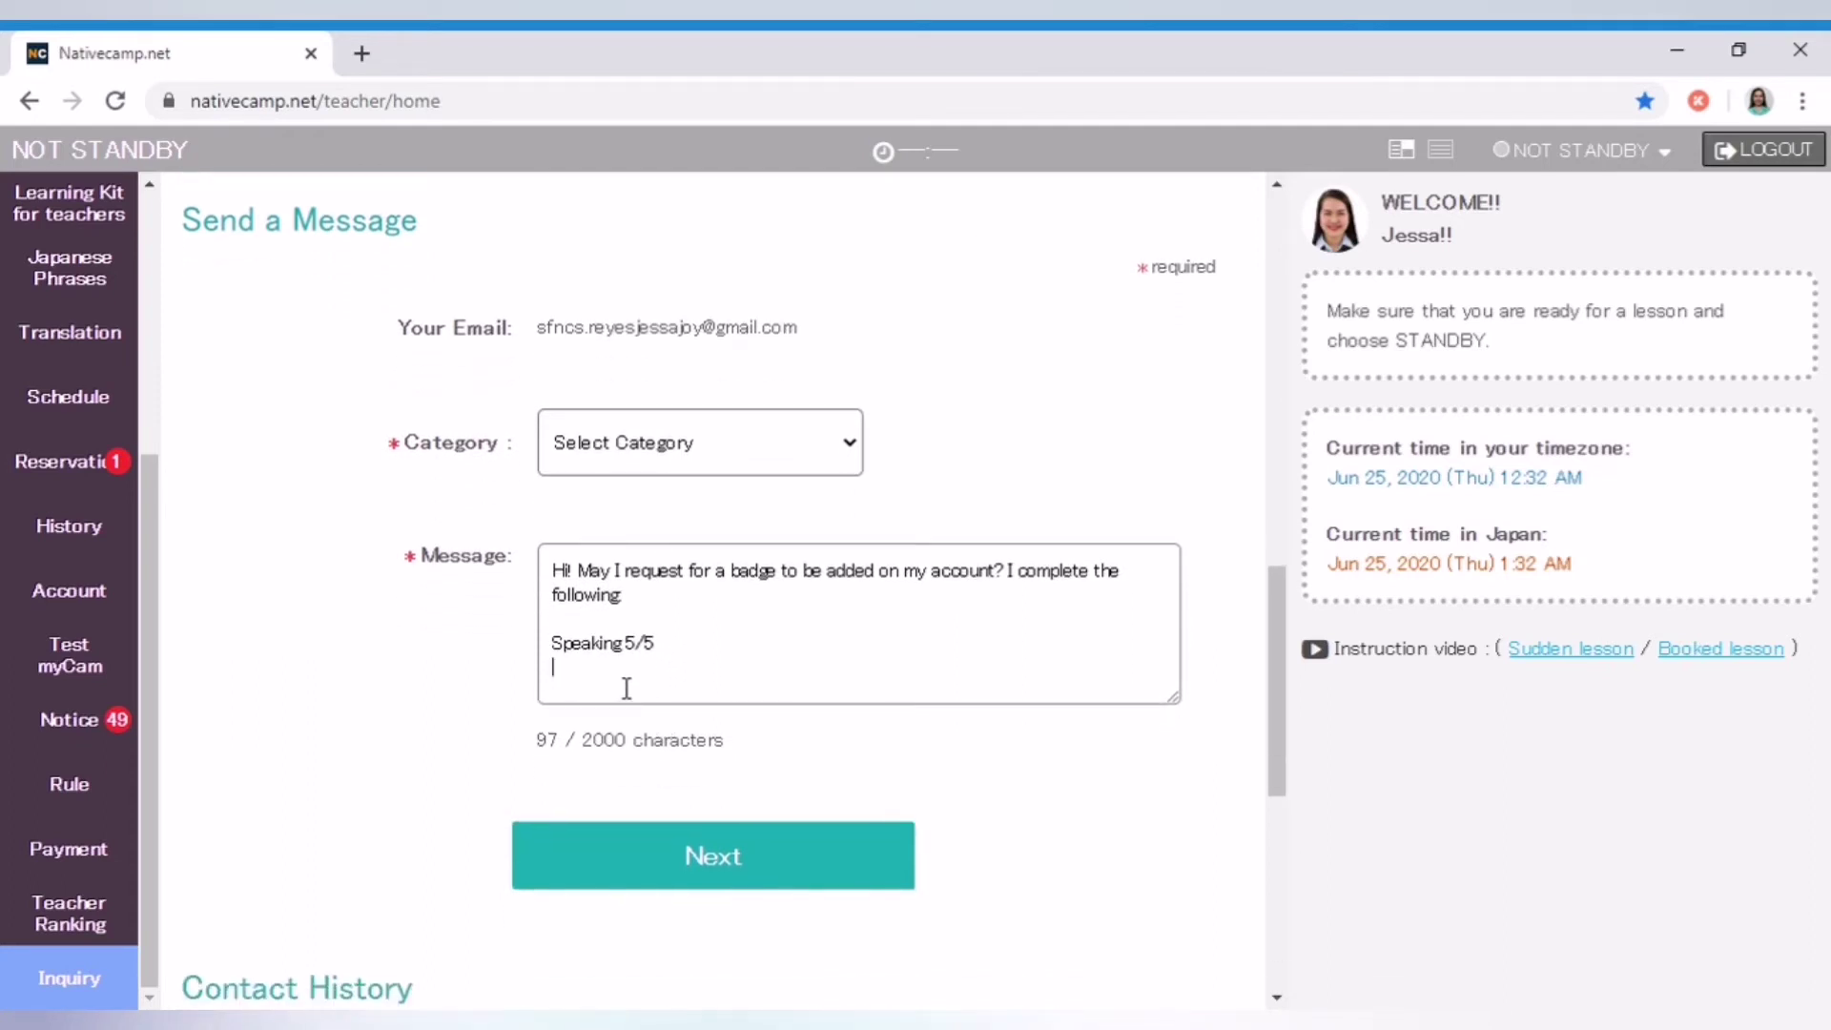
pyautogui.scroll(5, 105, 649)
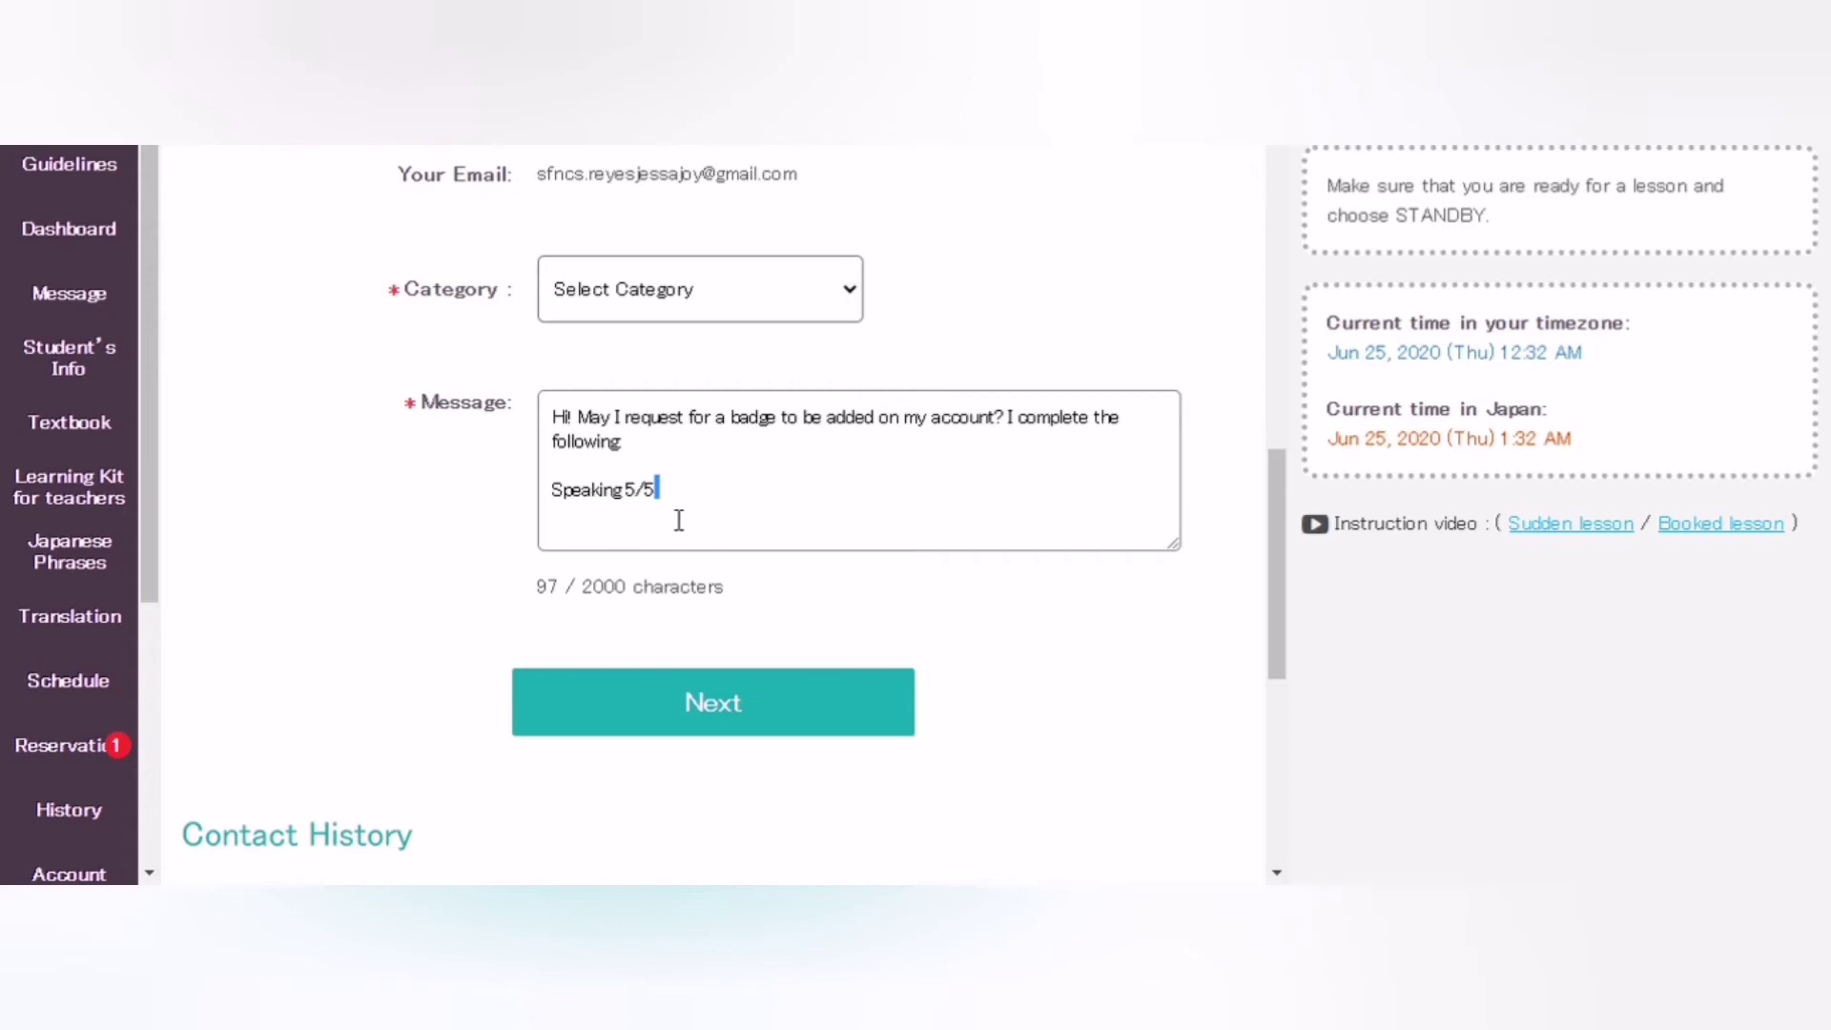
pyautogui.press('Return')
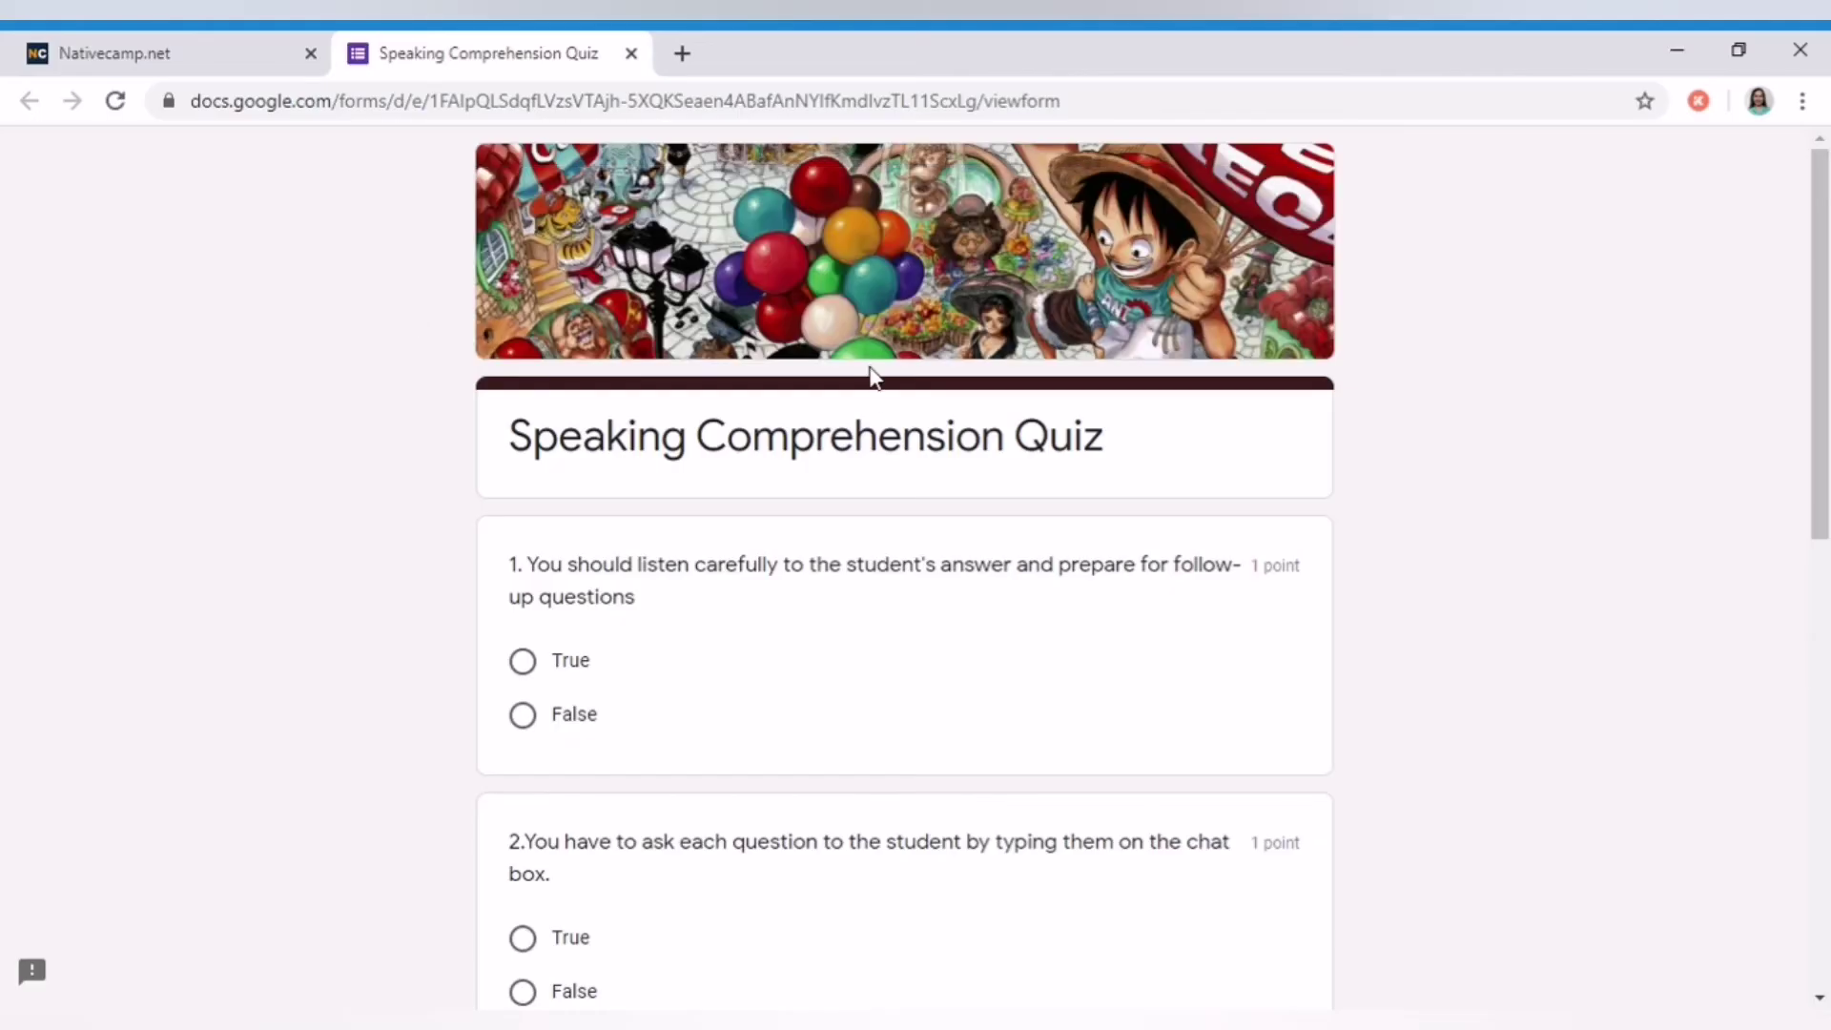
# Select the full web address of the Speaking Comprehension Quiz and return to the Nativecamp page.
pyautogui.scroll(-10, 599, 554)
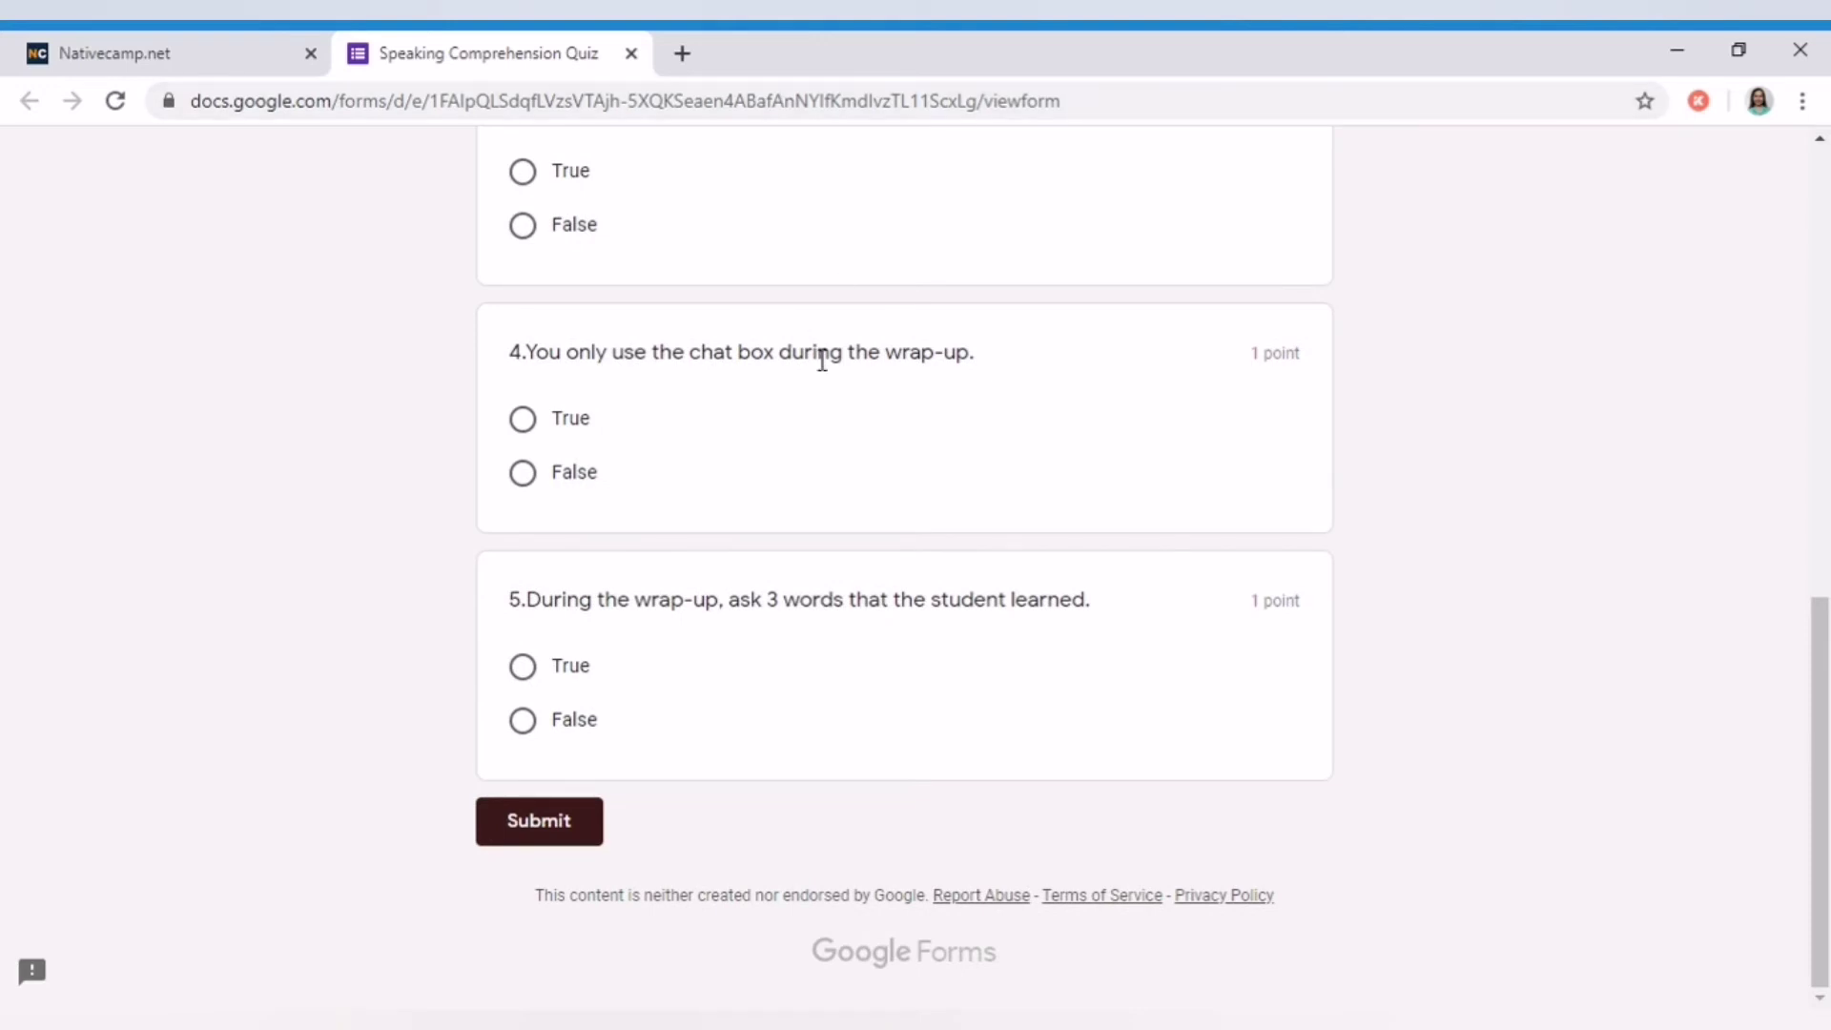
pyautogui.scroll(10, 826, 360)
pyautogui.click(482, 103)
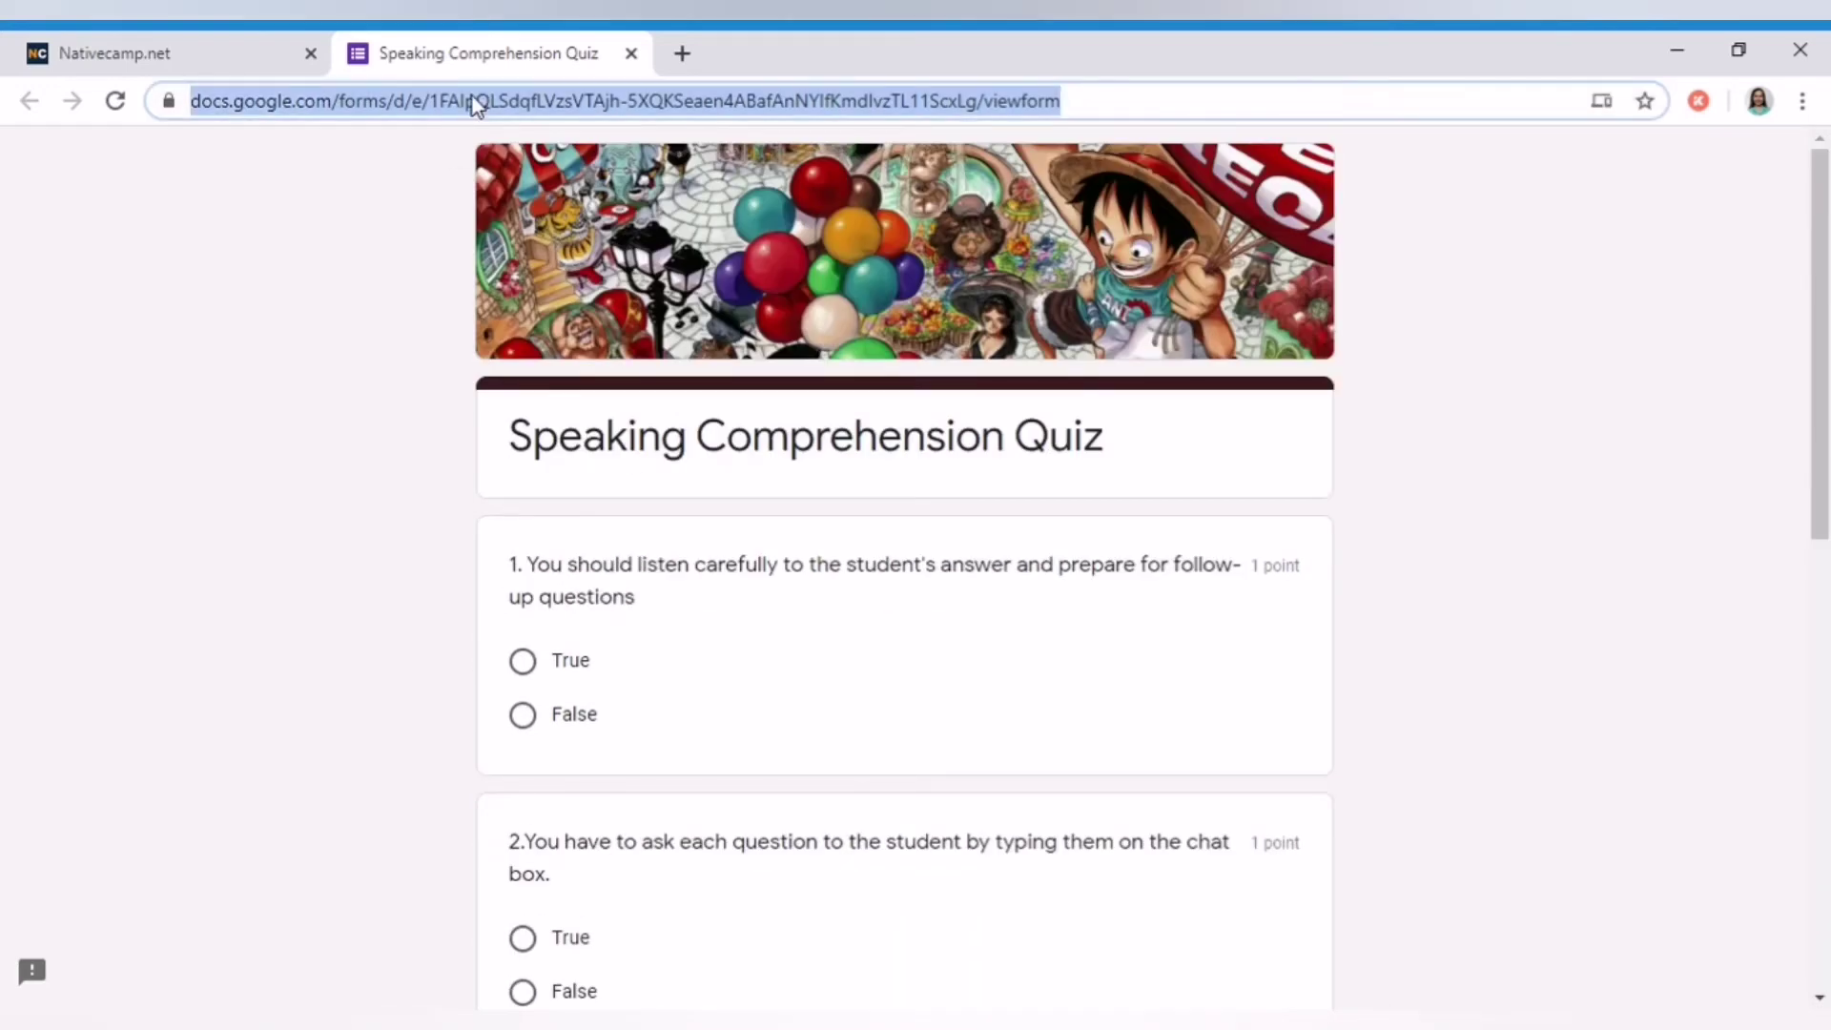
pyautogui.click(130, 49)
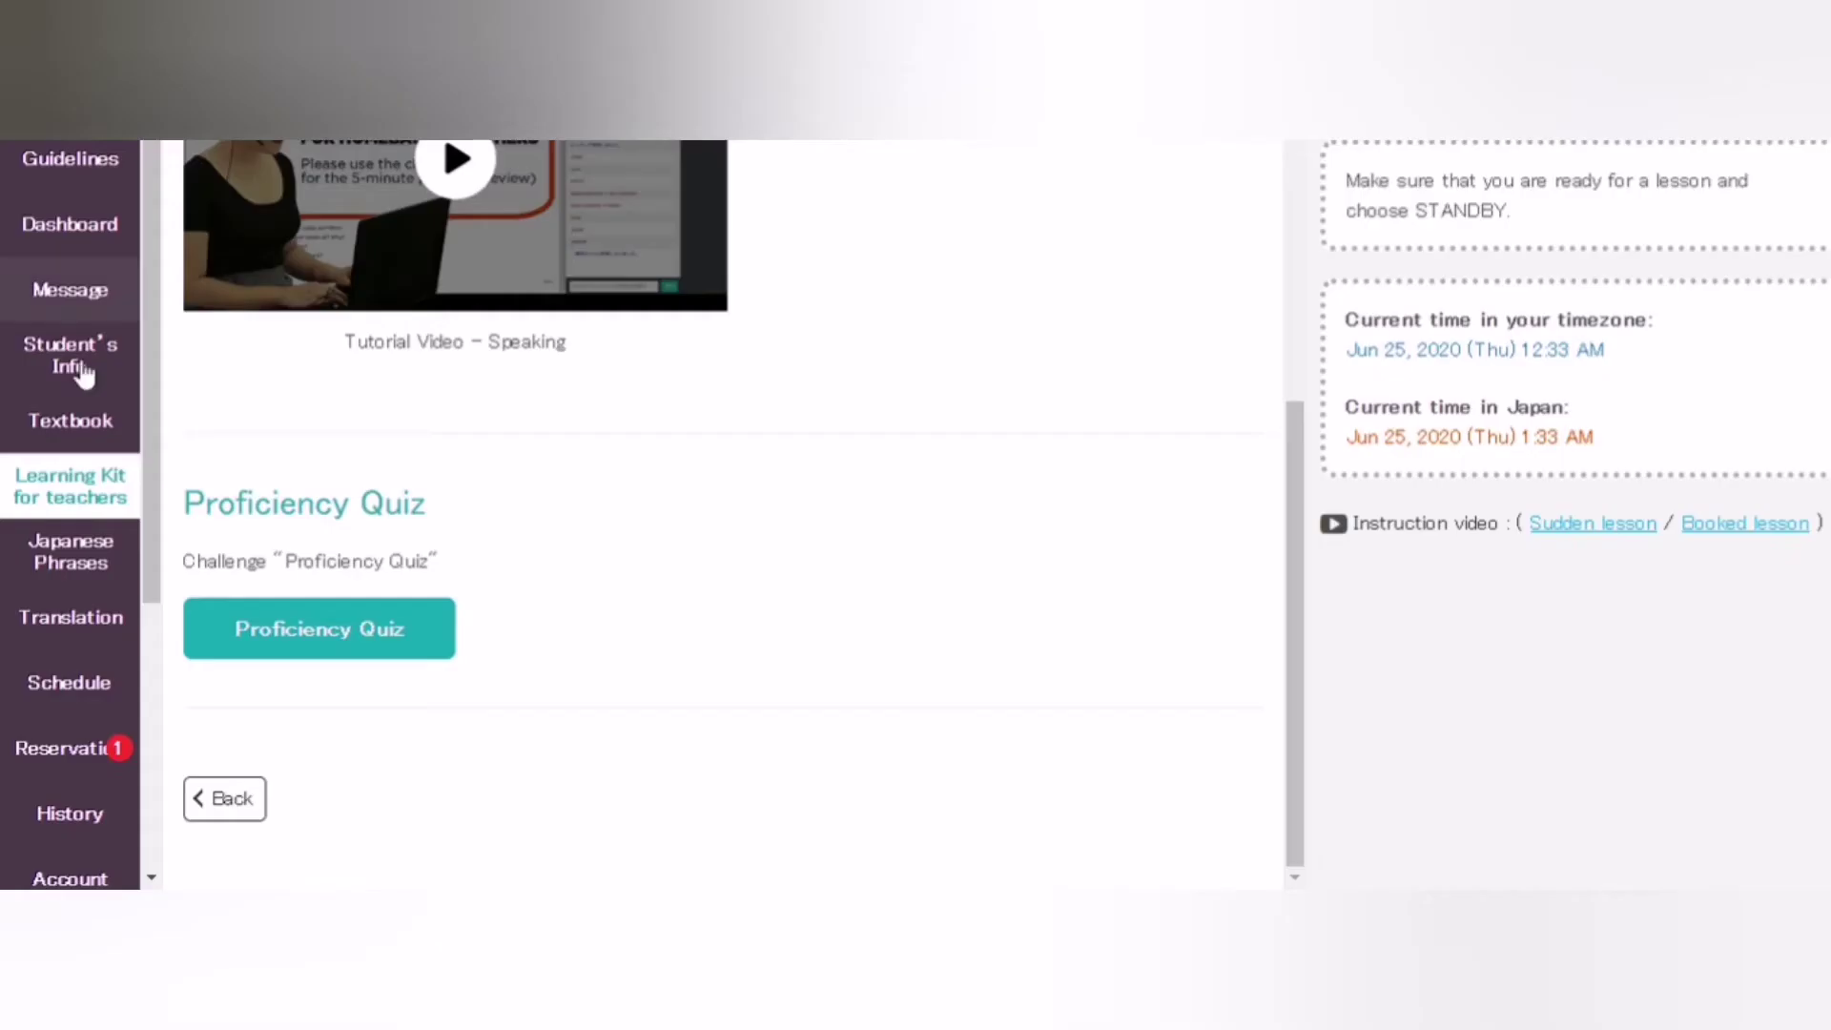
# Open the Inquiry page and put the Speaking Comprehension Quiz web address in the message, with an empty line above it.
pyautogui.click(68, 816)
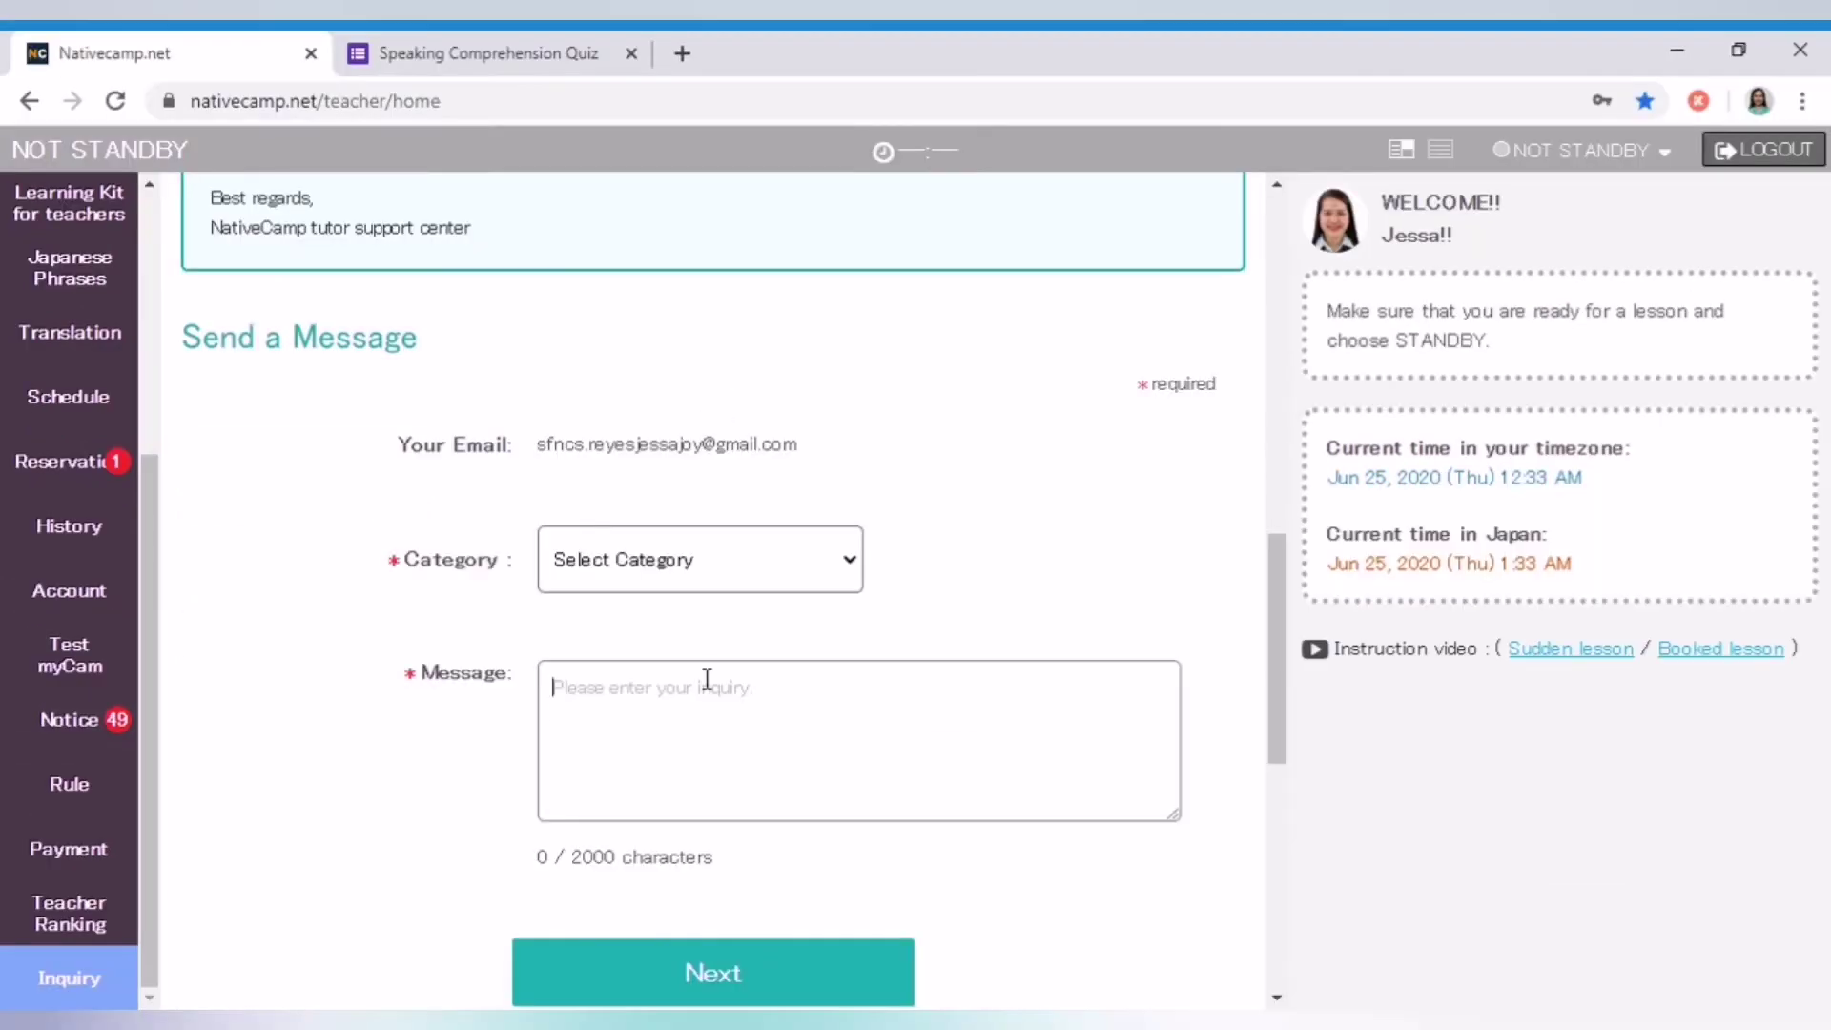
pyautogui.write('https://docs.google.com/forms/d/e/1FAIpQLSdqfLVzsVTAih-5XQKSeaen4ABafAnNYfKmdlvzTL11ScxLg/viewform')
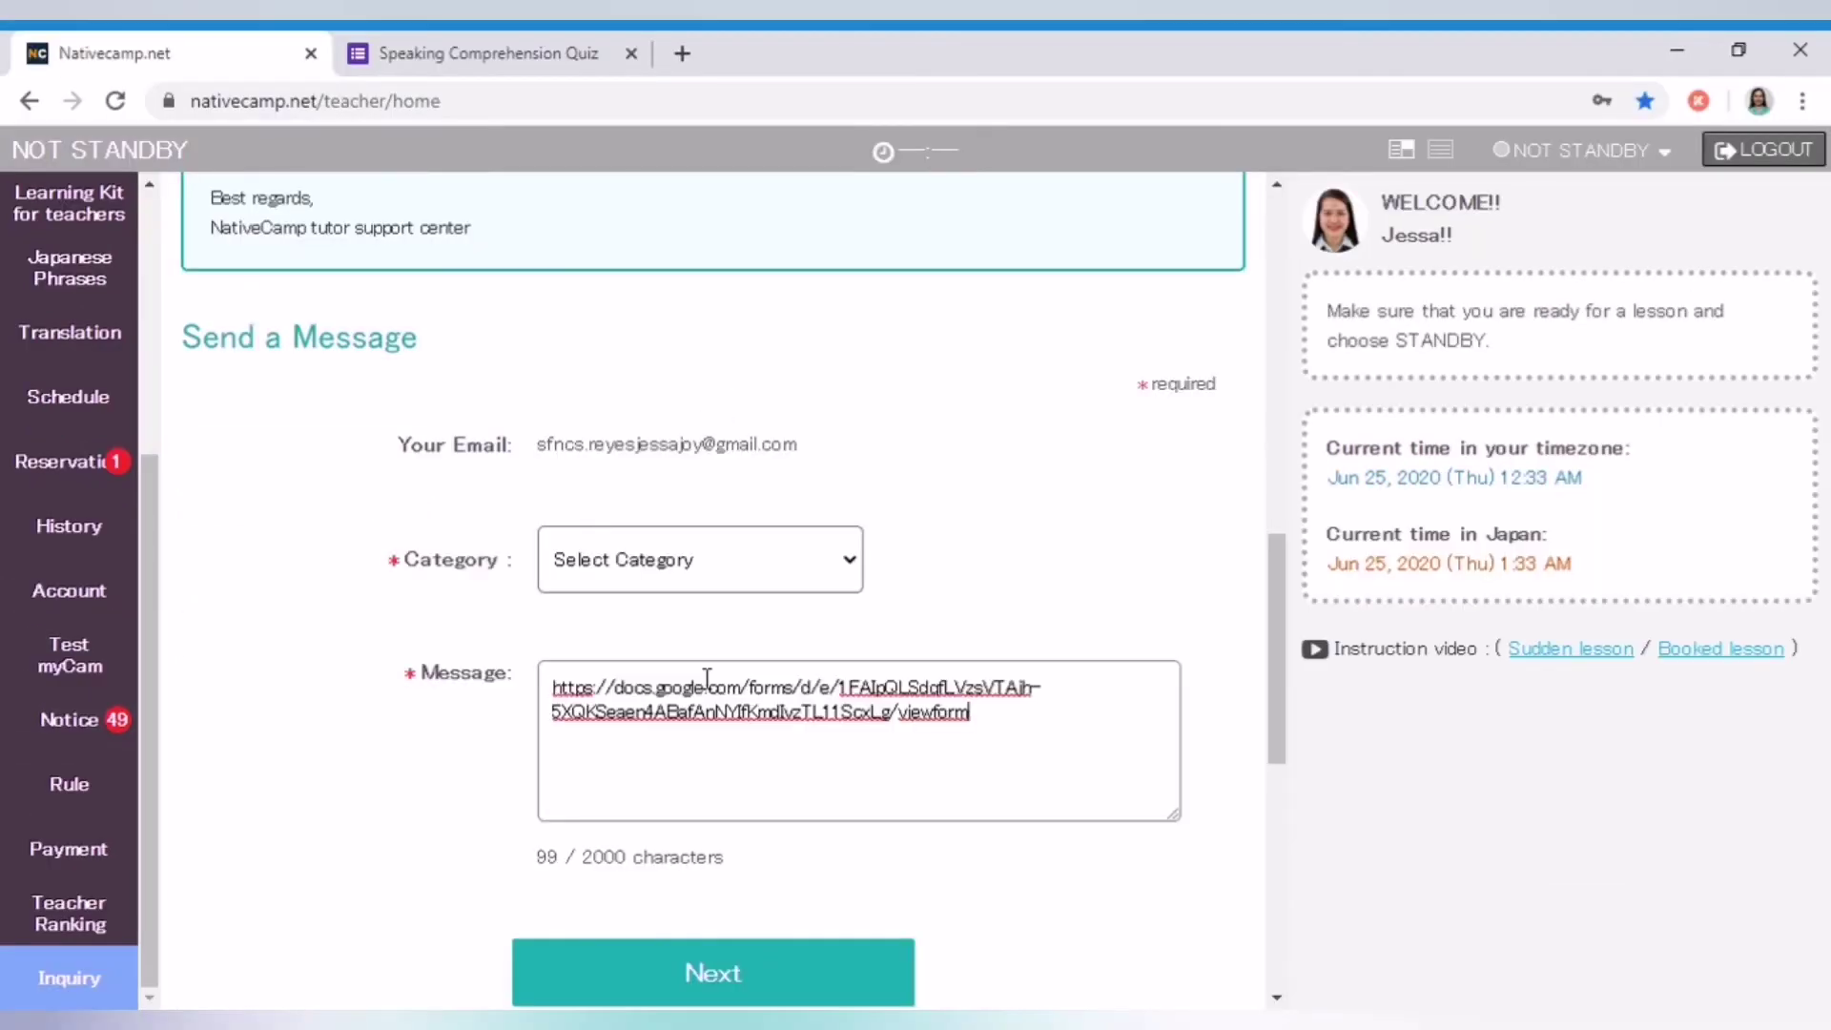
pyautogui.click(555, 695)
pyautogui.press('Return')
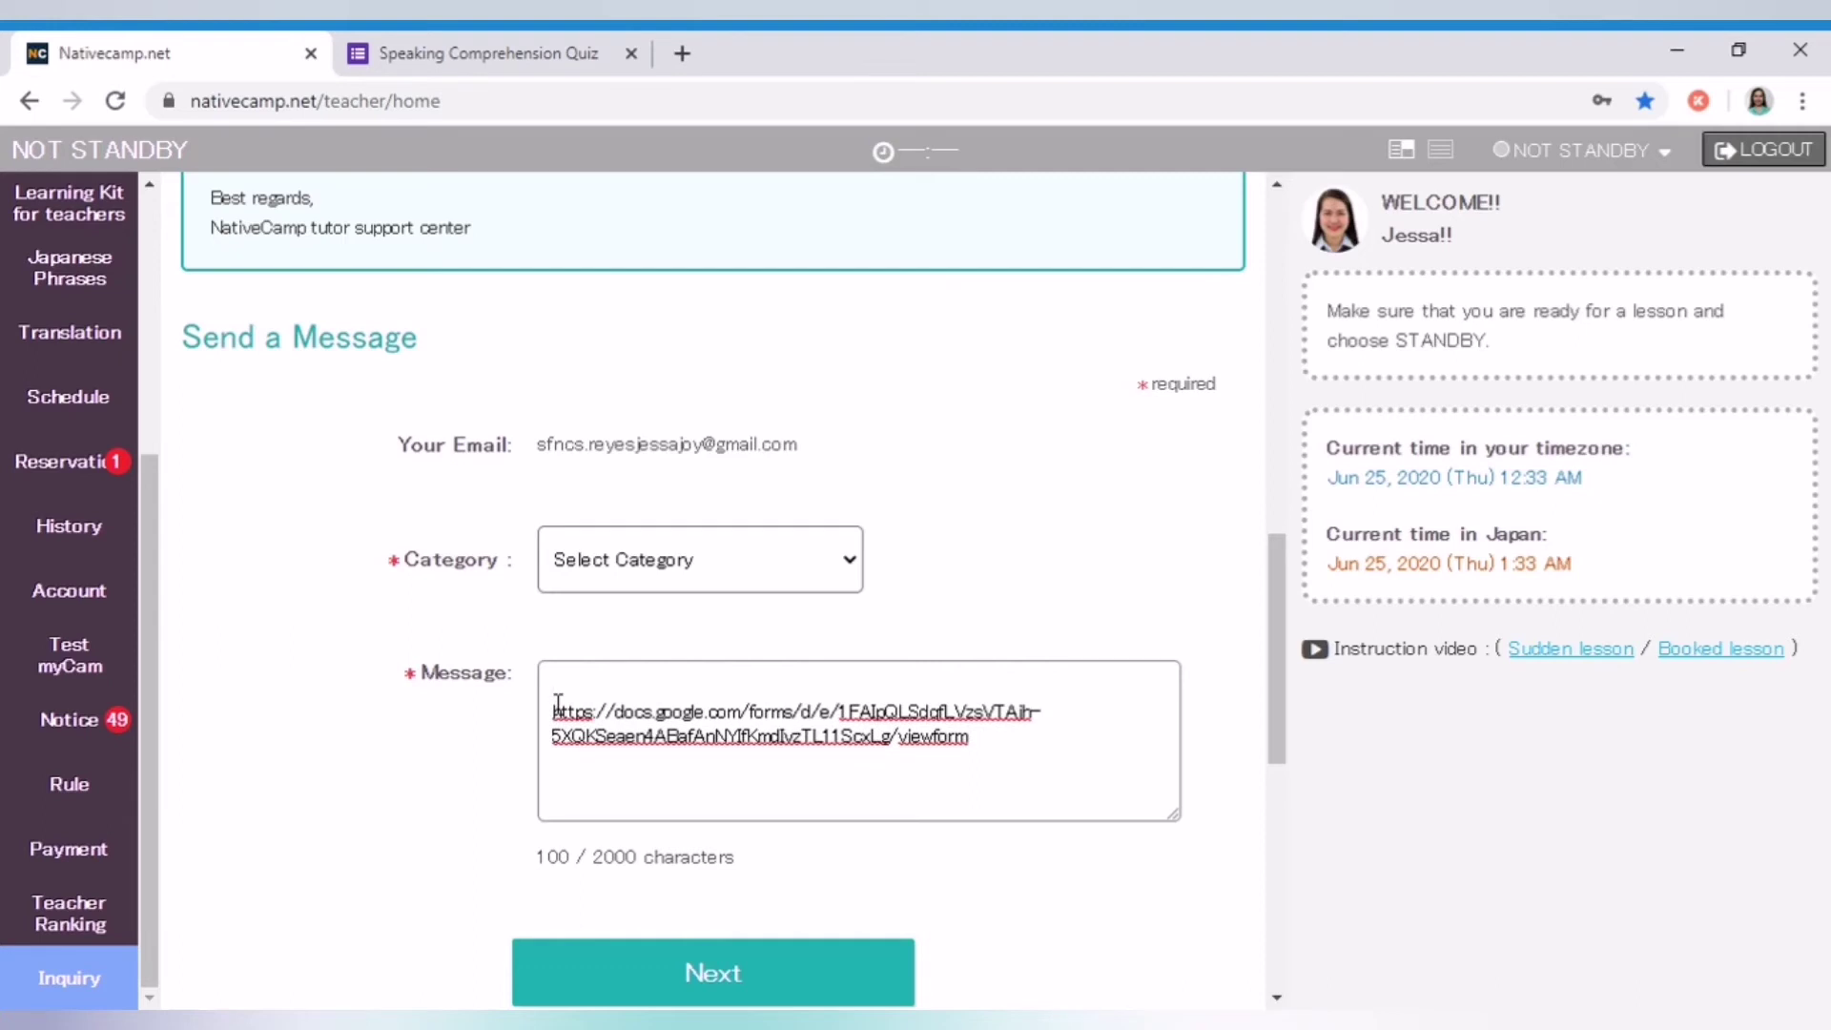
# Write "May i request a badge to be" on the line above the quiz link.
pyautogui.write('Mai irequest')
pyautogui.press('BackSpace')
pyautogui.press('BackSpace')
pyautogui.press('BackSpace')
pyautogui.press('BackSpace')
pyautogui.press('BackSpace')
pyautogui.press('BackSpace')
pyautogui.write('request a badge to be')
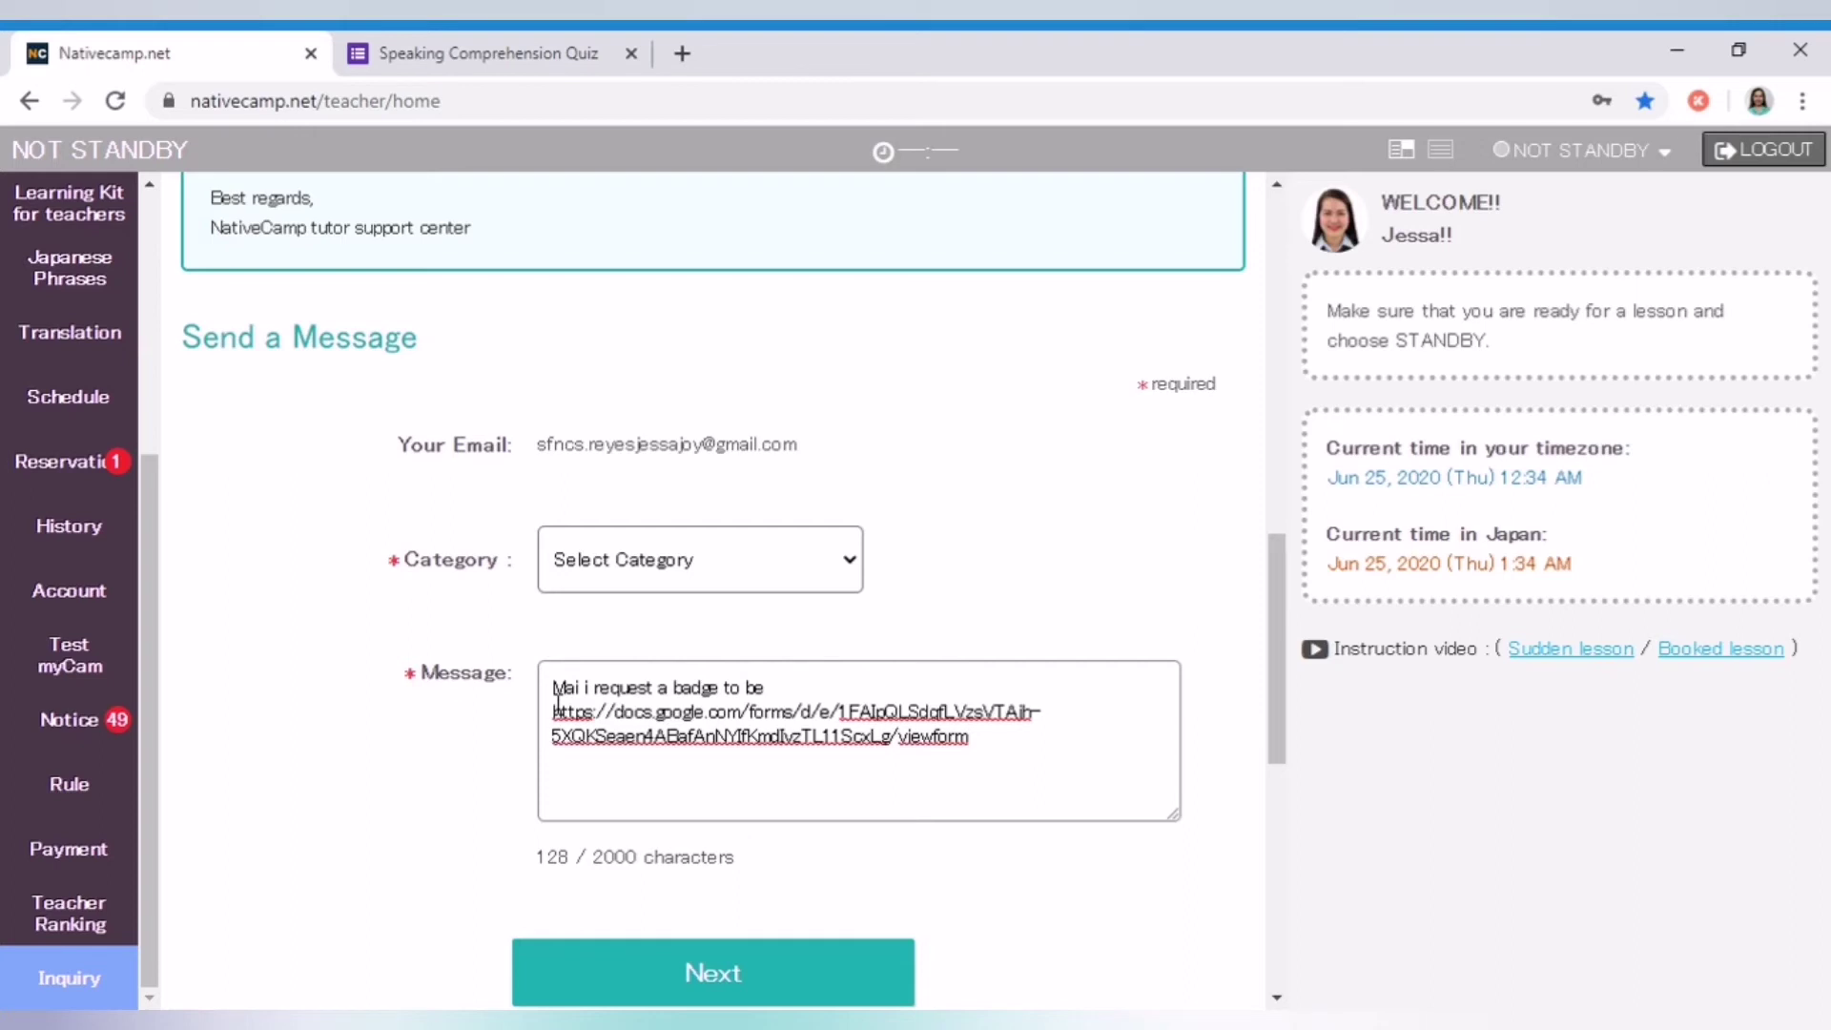
pyautogui.click(575, 688)
pyautogui.press('BackSpace')
pyautogui.write('y')
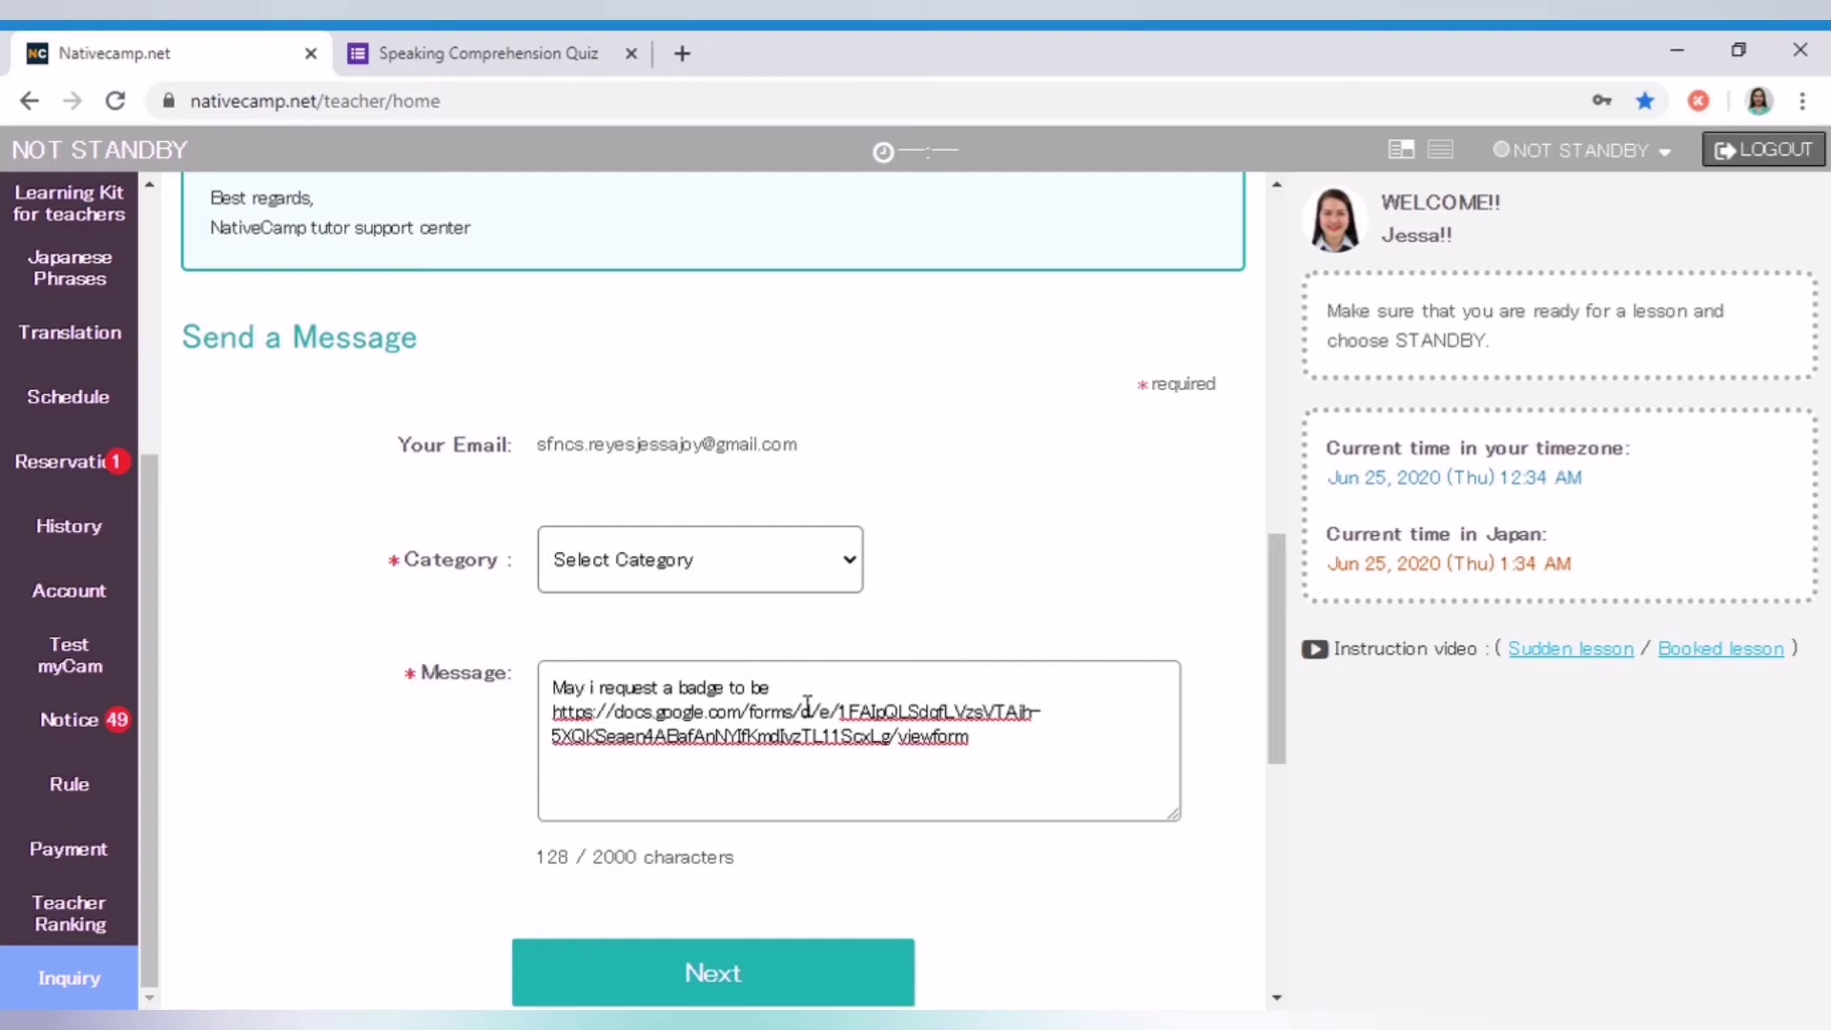
# Complete the request sentence with "added on my account?" and put the greeting "Hi!" in front of it.
pyautogui.write('dded on my acco')
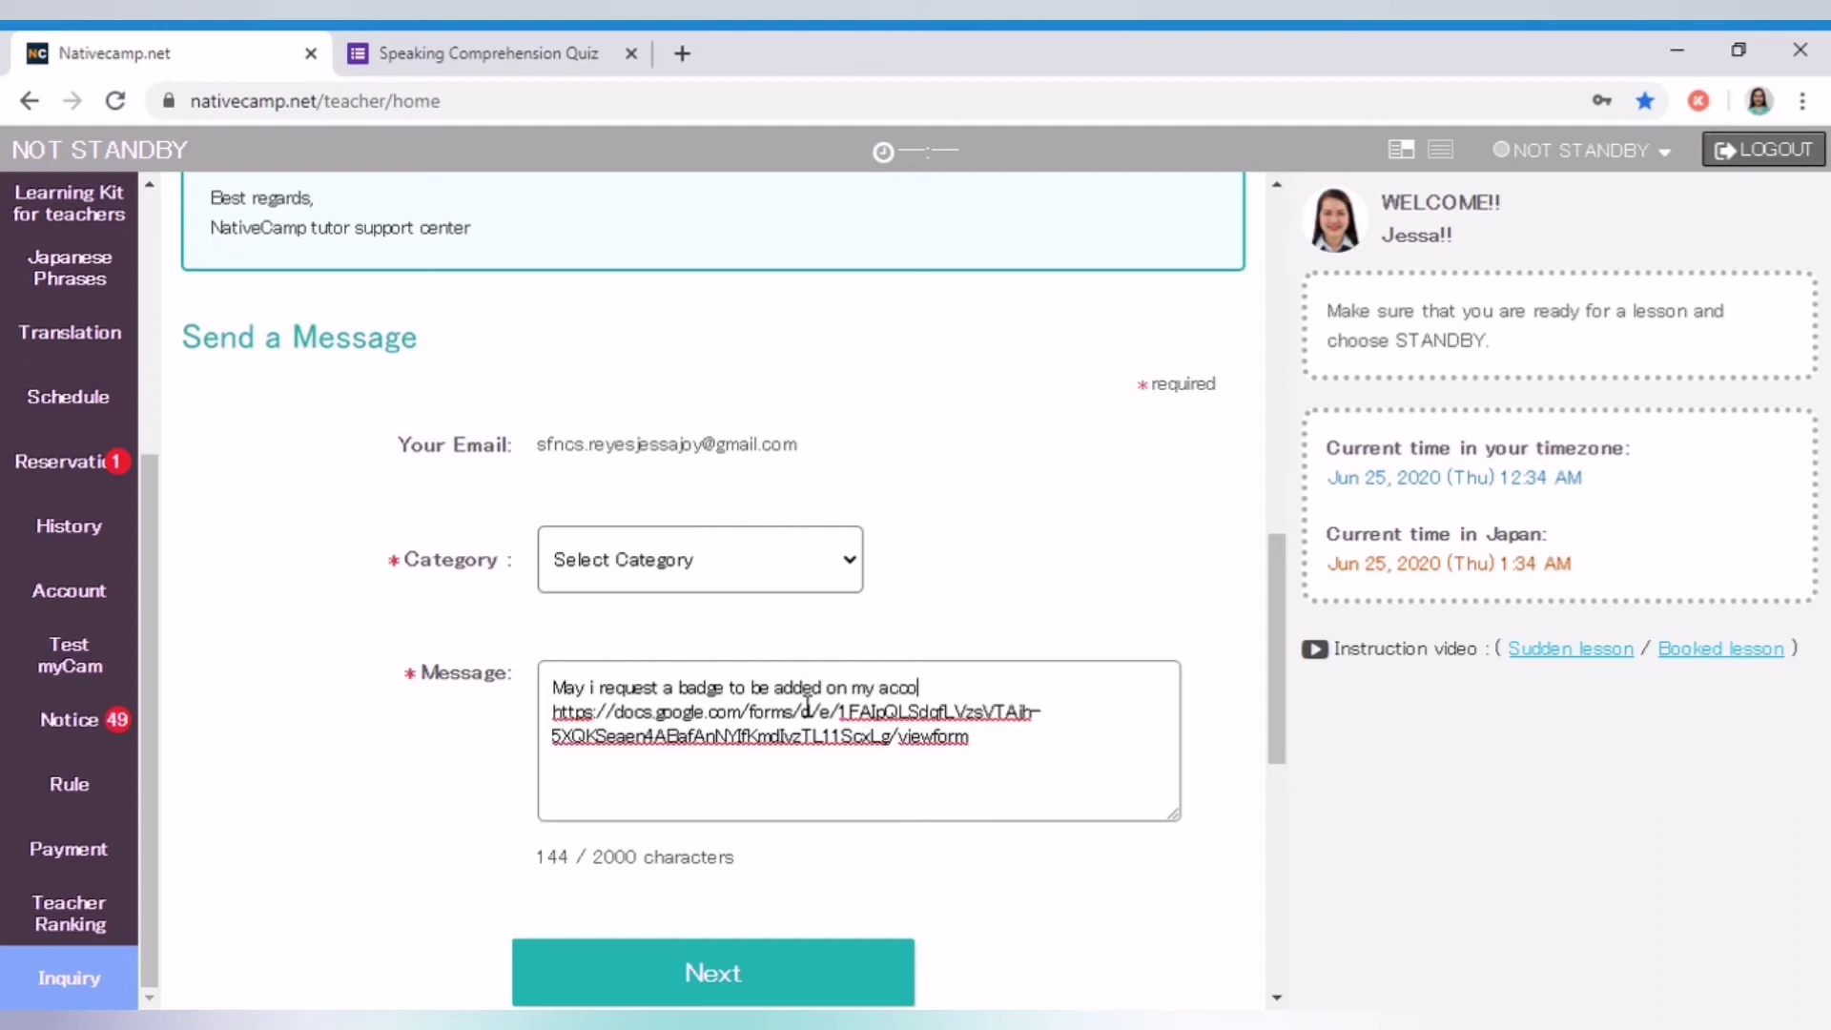
pyautogui.write('unt?')
pyautogui.write('Hi')
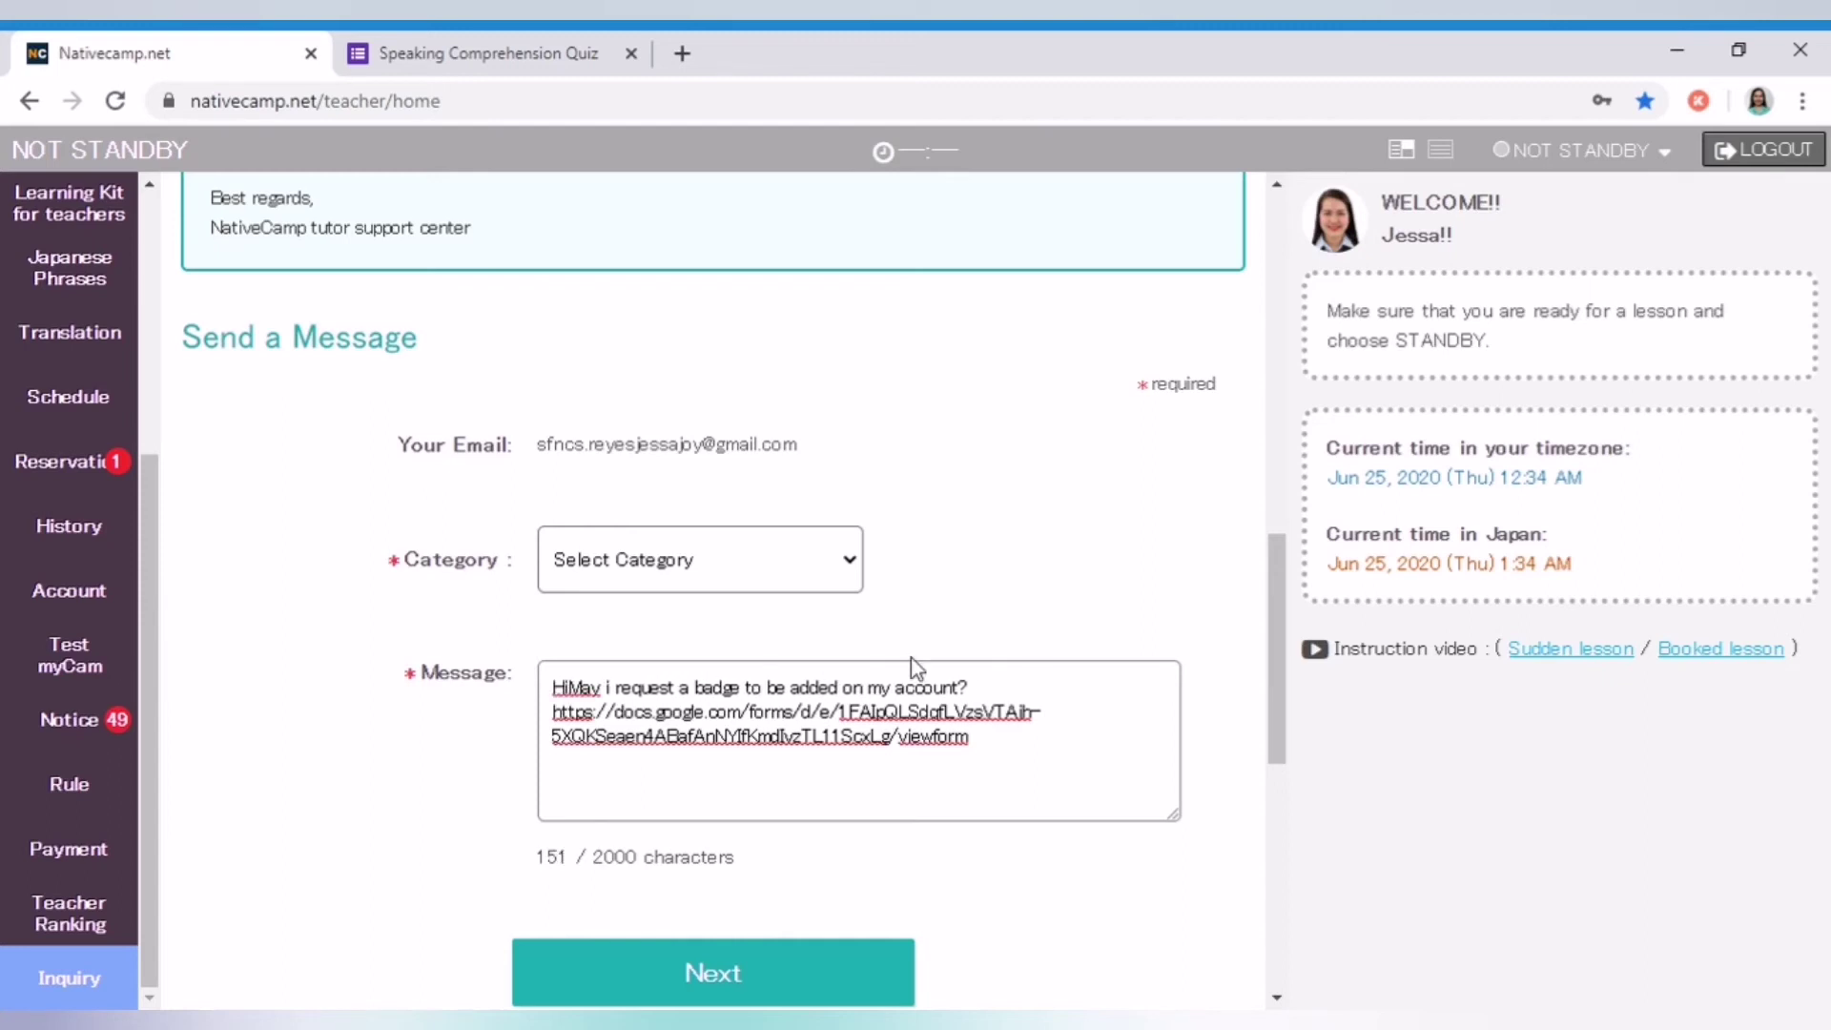
pyautogui.write('!')
# Add the score line "Speaking 5/5" directly above the quiz link, separated from the request by a blank line.
pyautogui.click(1022, 690)
pyautogui.press('Return')
pyautogui.press('Return')
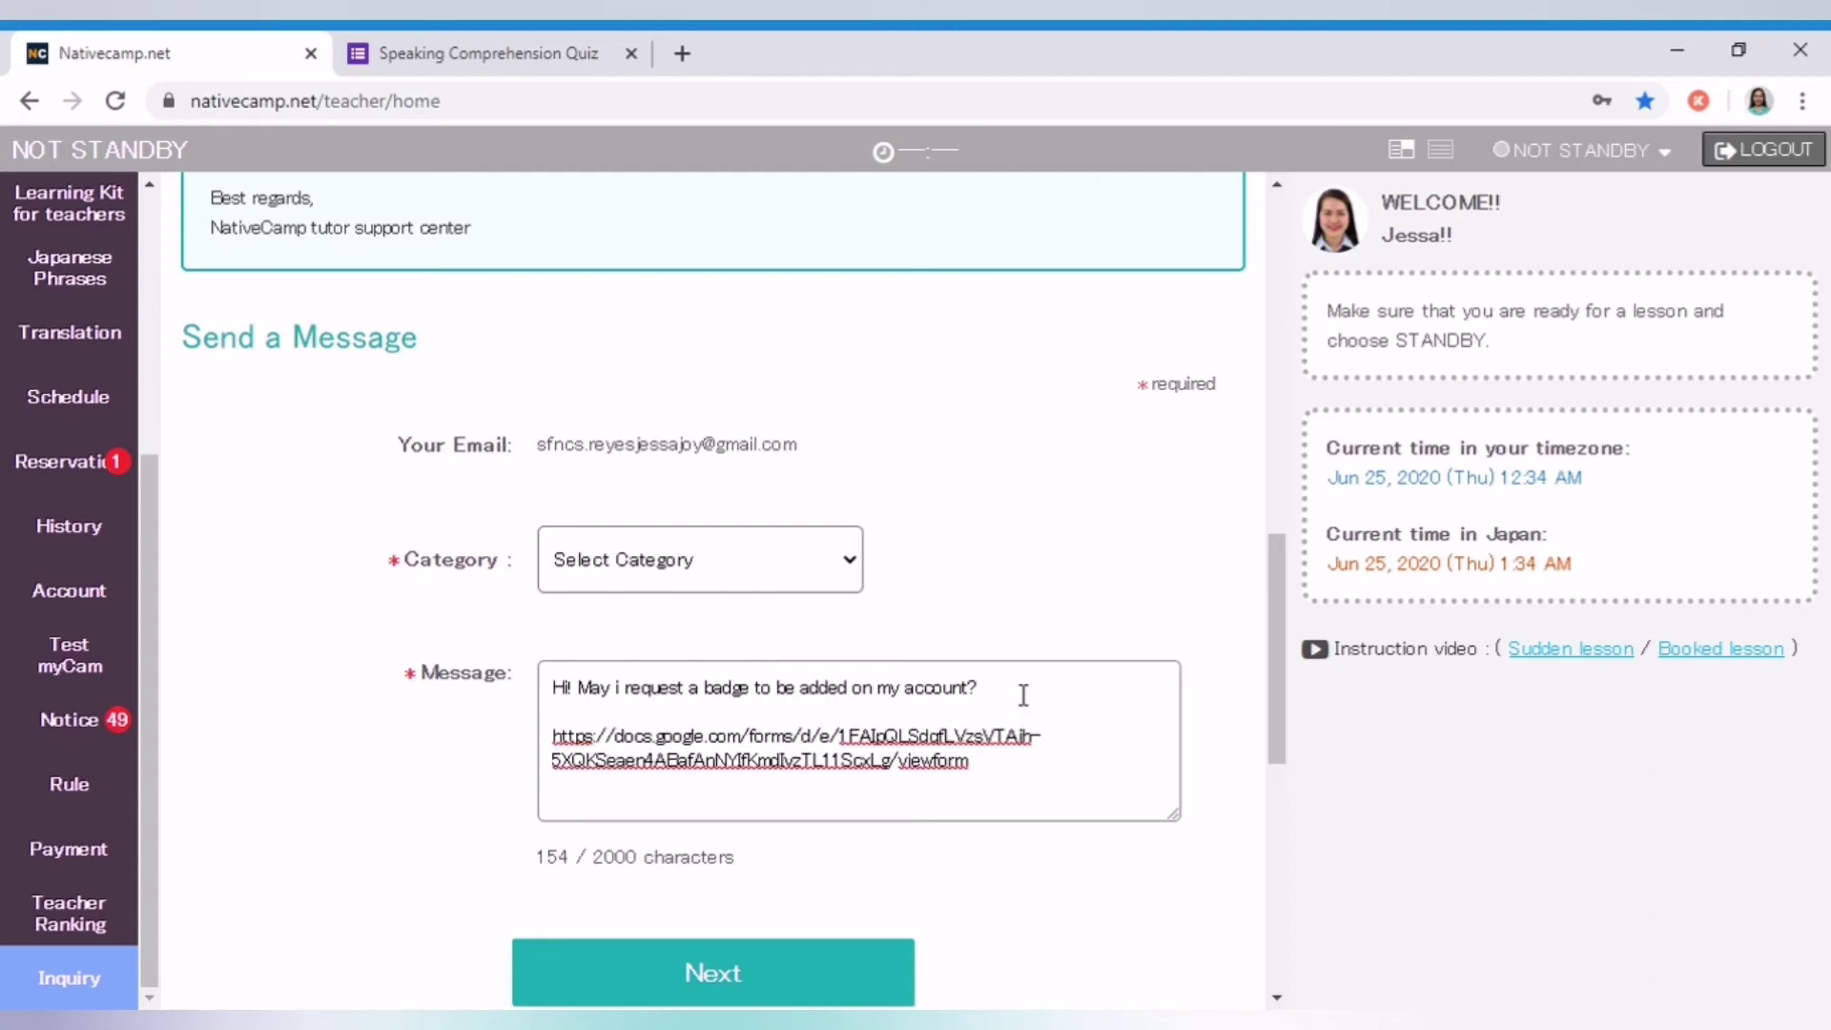
pyautogui.write('Spe')
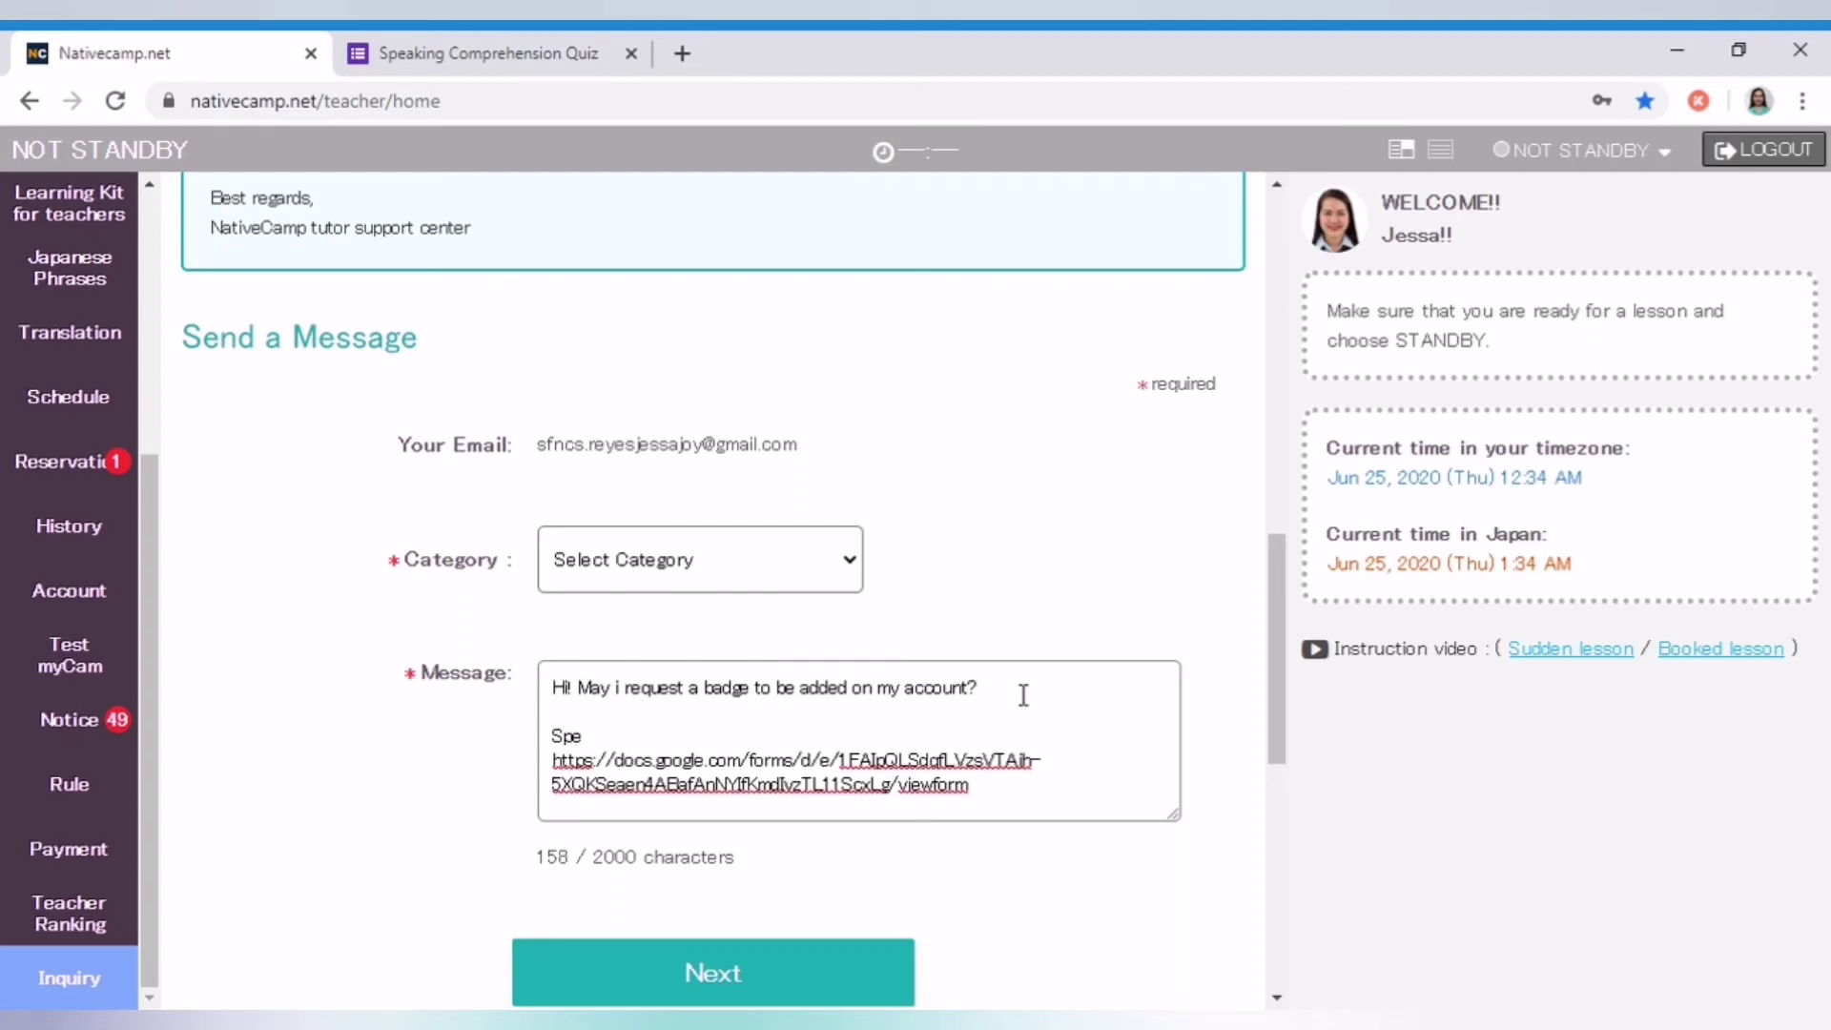
pyautogui.write('aking 5/5')
pyautogui.scroll(-2, 727, 753)
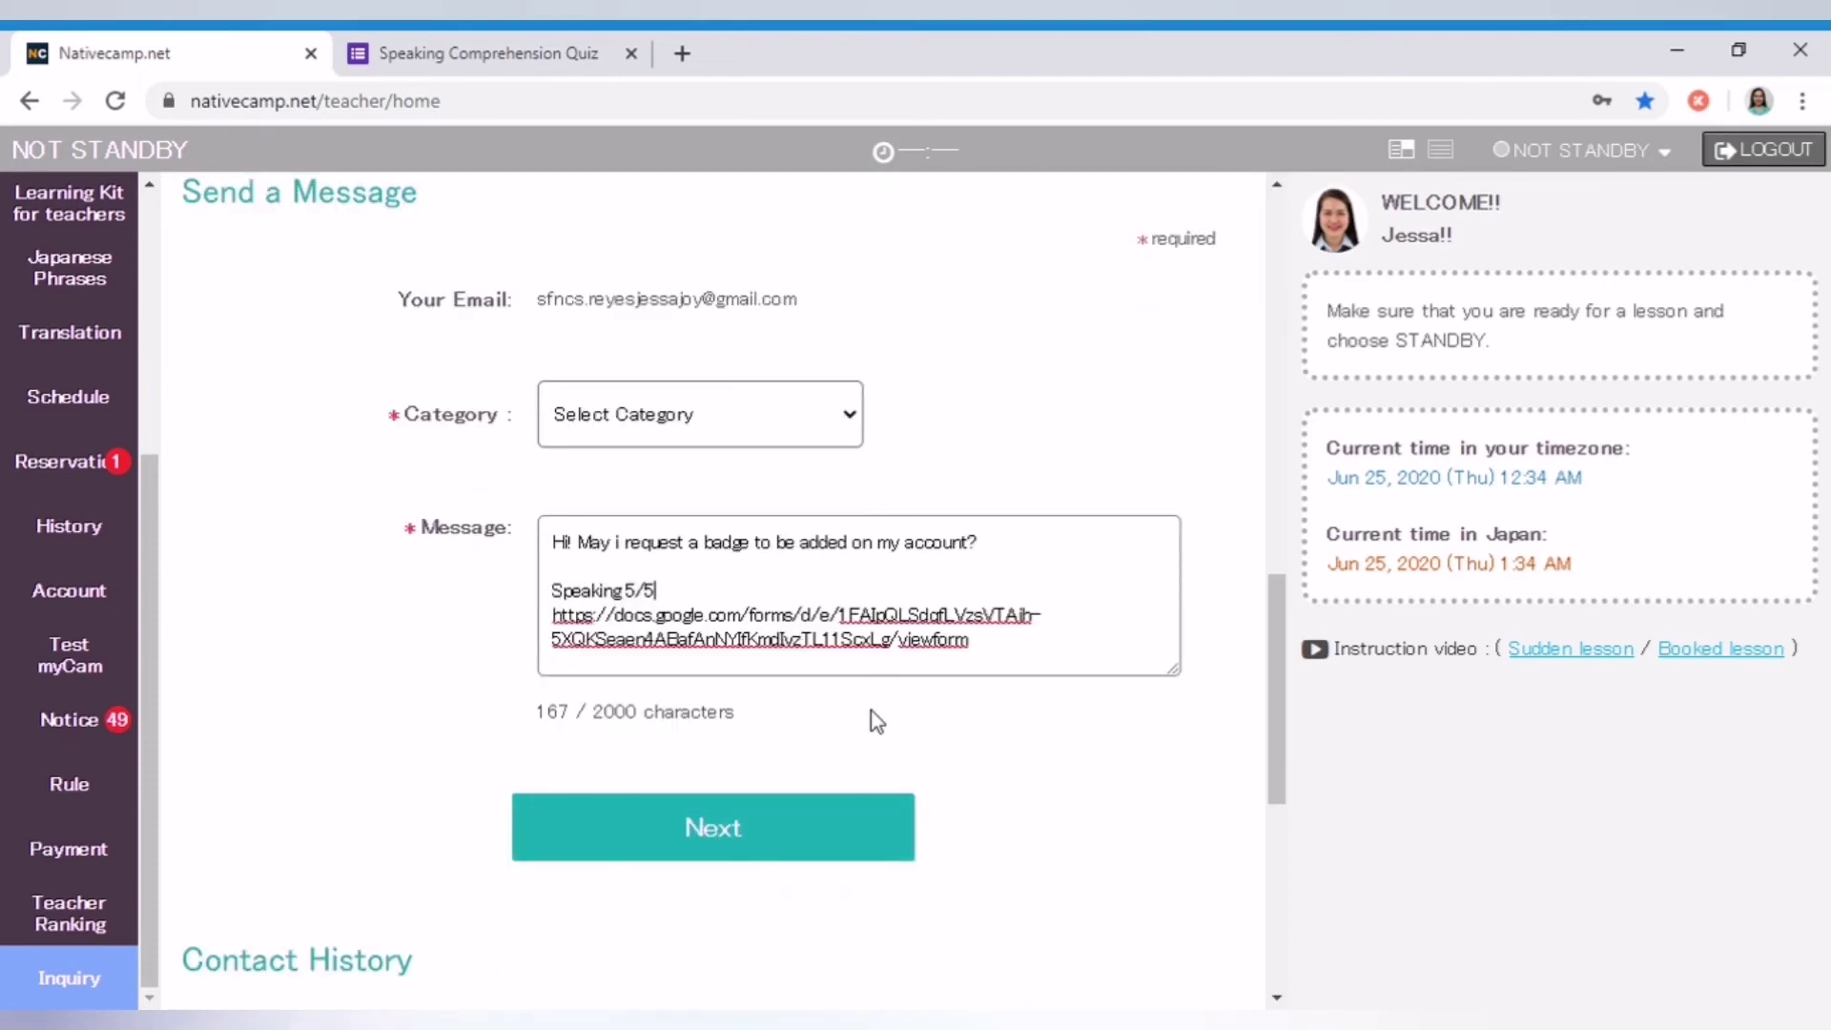
pyautogui.click(706, 515)
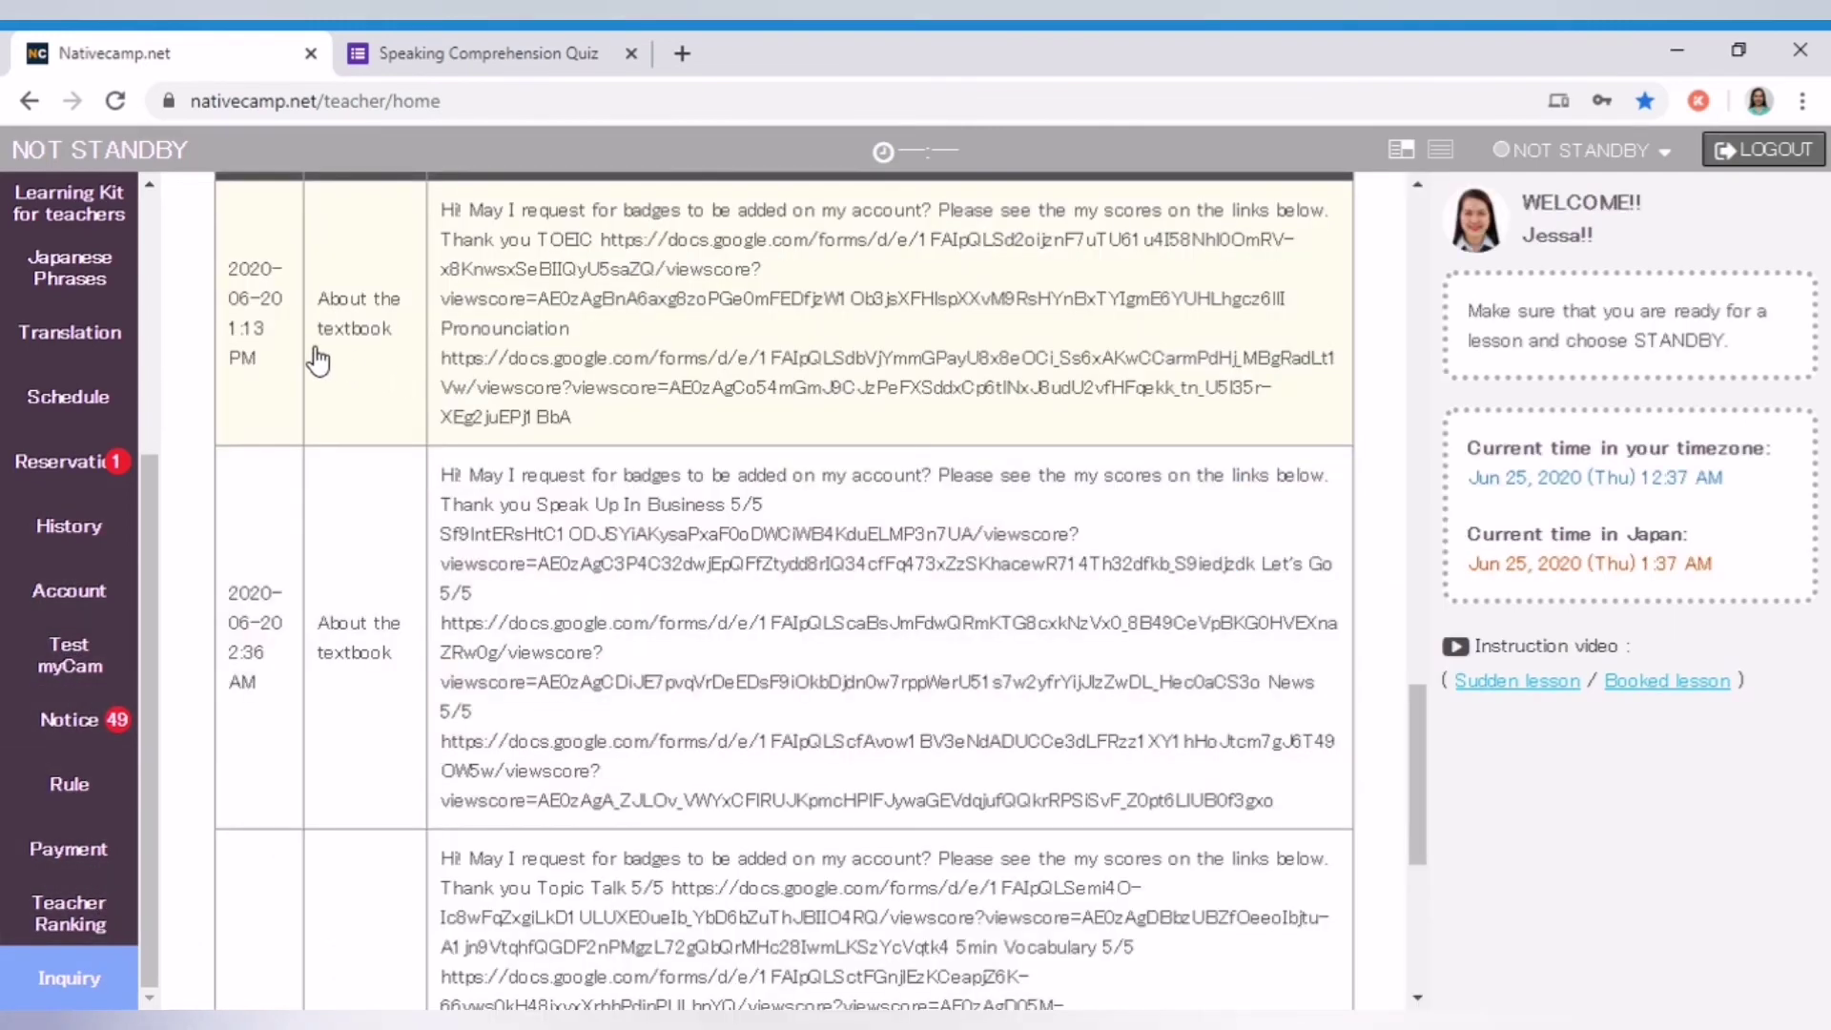
# Open the 2020-06-20 1:13 PM inquiry from the contact history and highlight its badge request sentence.
pyautogui.click(318, 361)
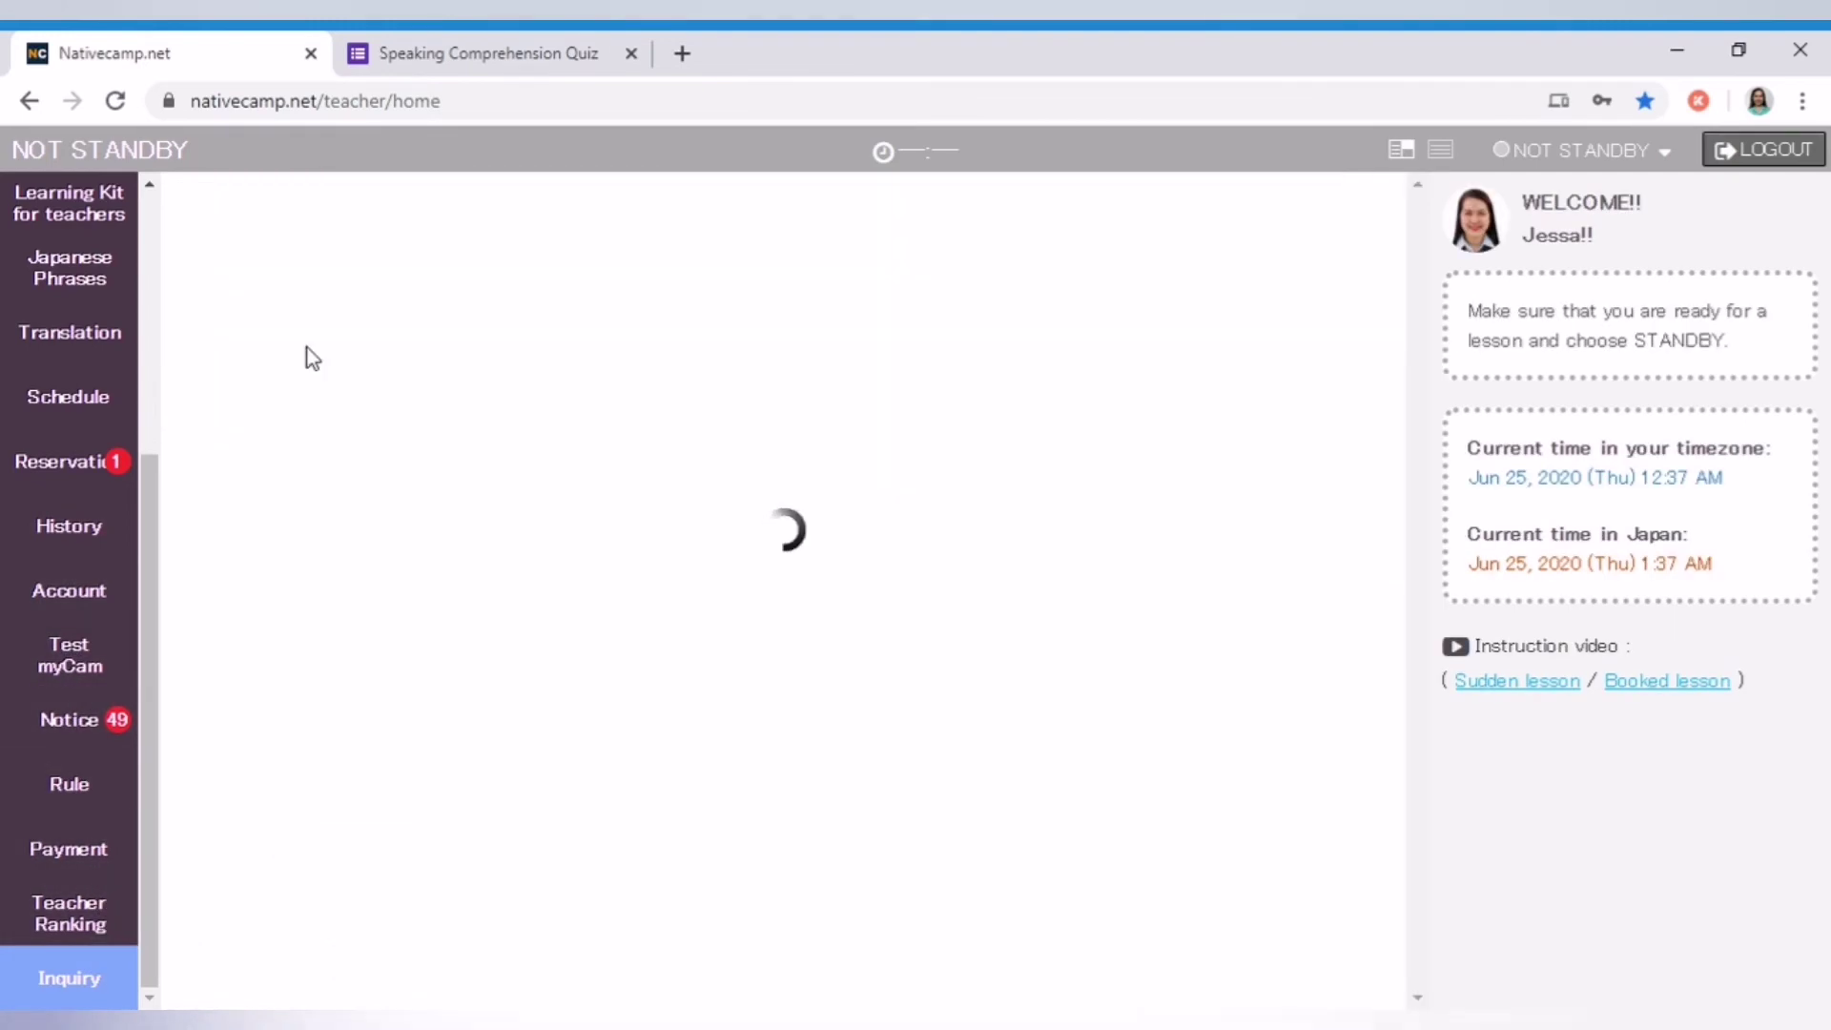
pyautogui.scroll(4, 954, 629)
pyautogui.scroll(10, 879, 658)
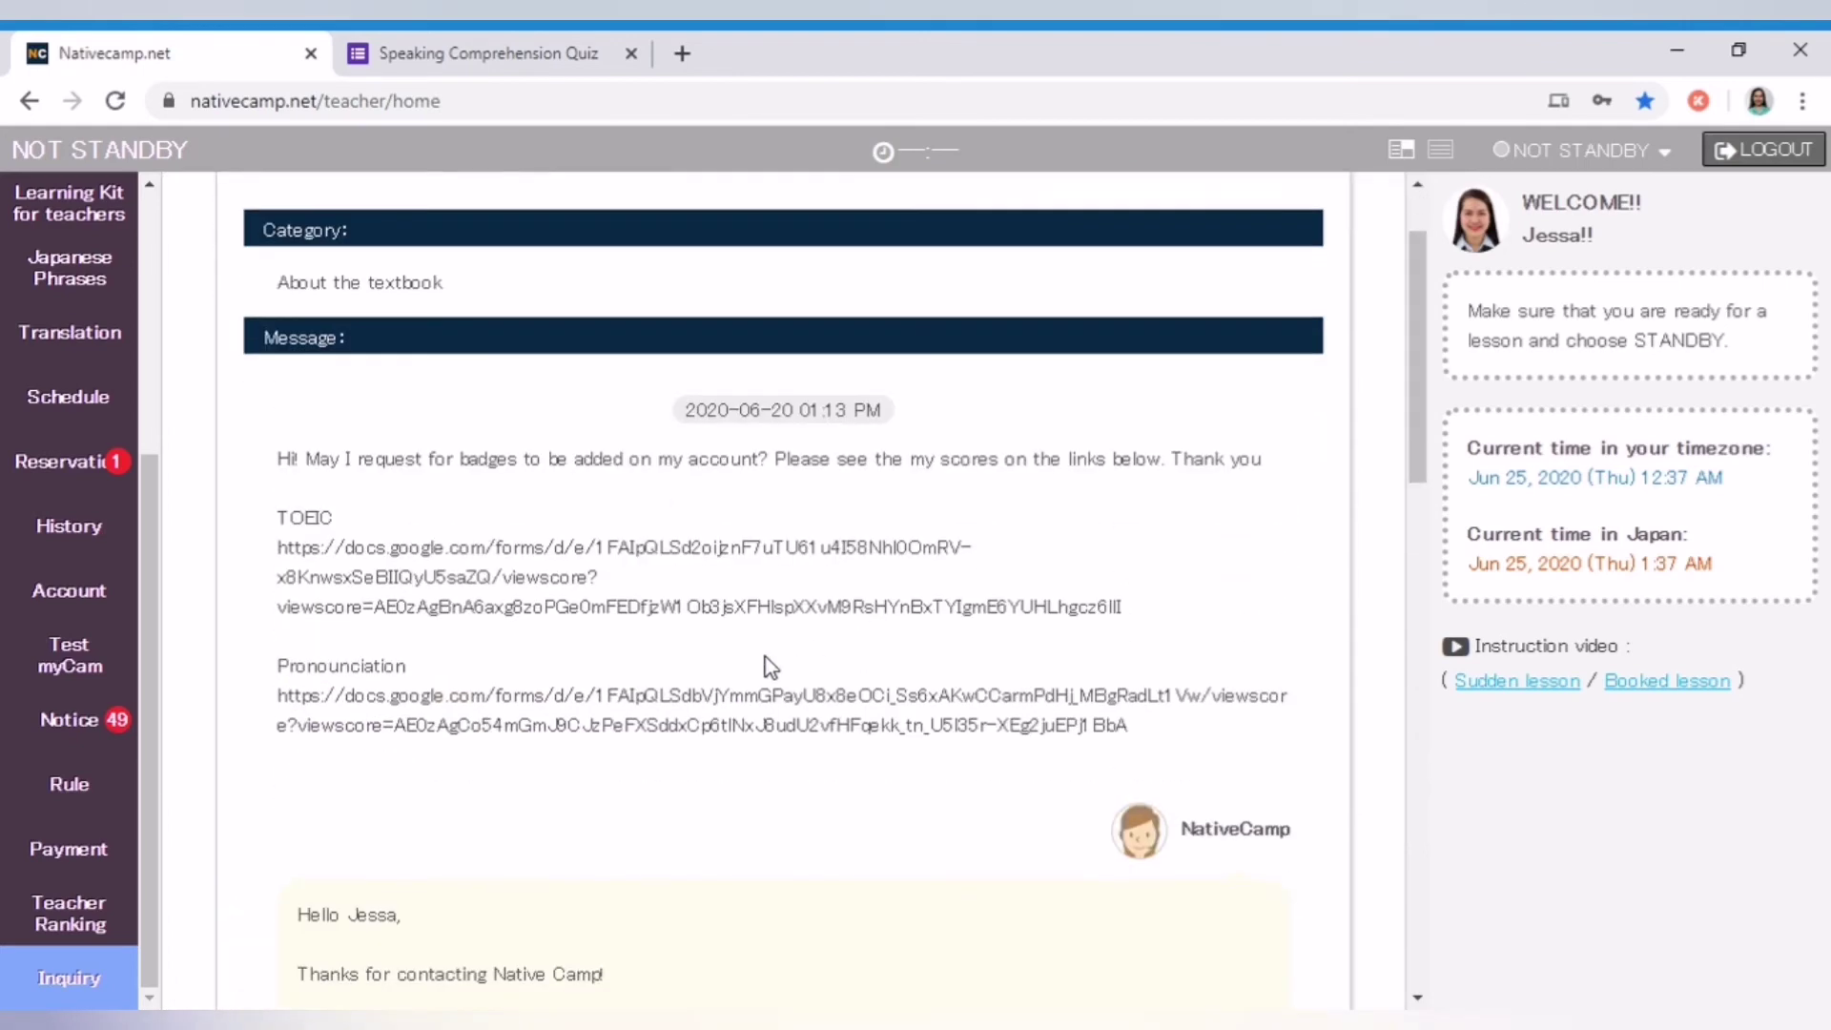
pyautogui.scroll(2, 386, 471)
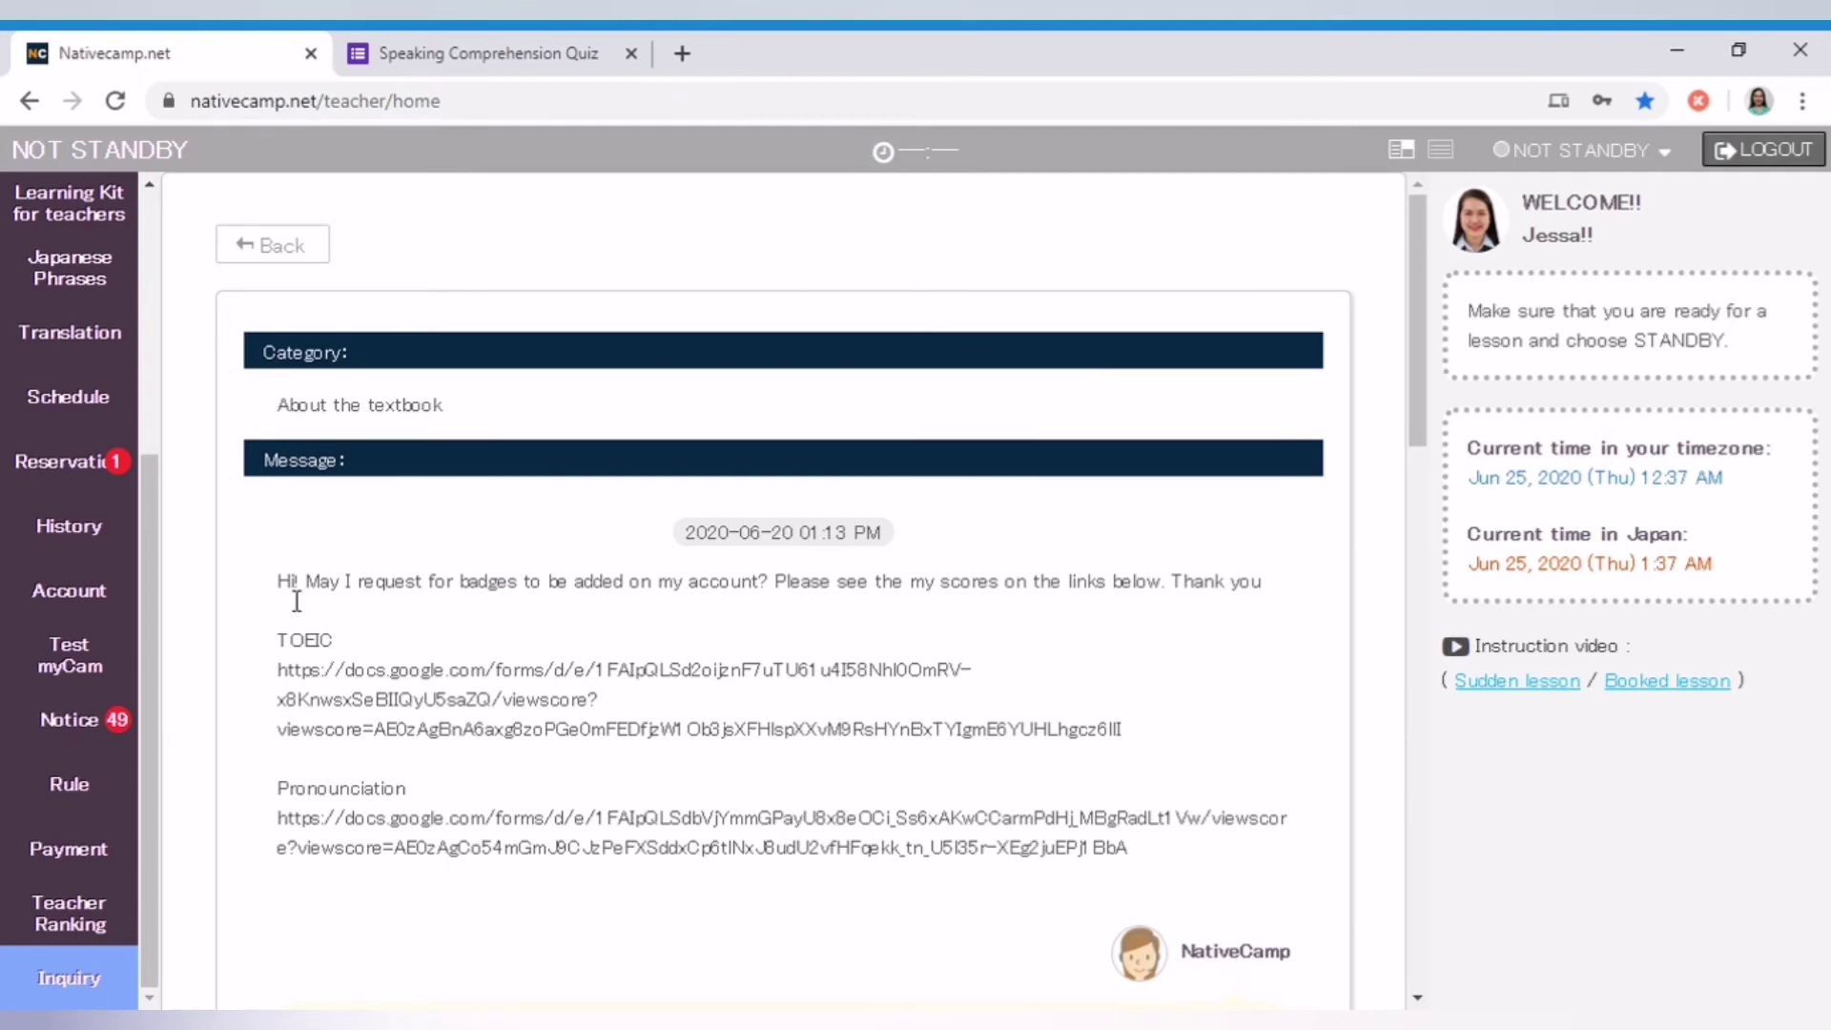
pyautogui.moveTo(307, 601); pyautogui.dragTo(495, 627)
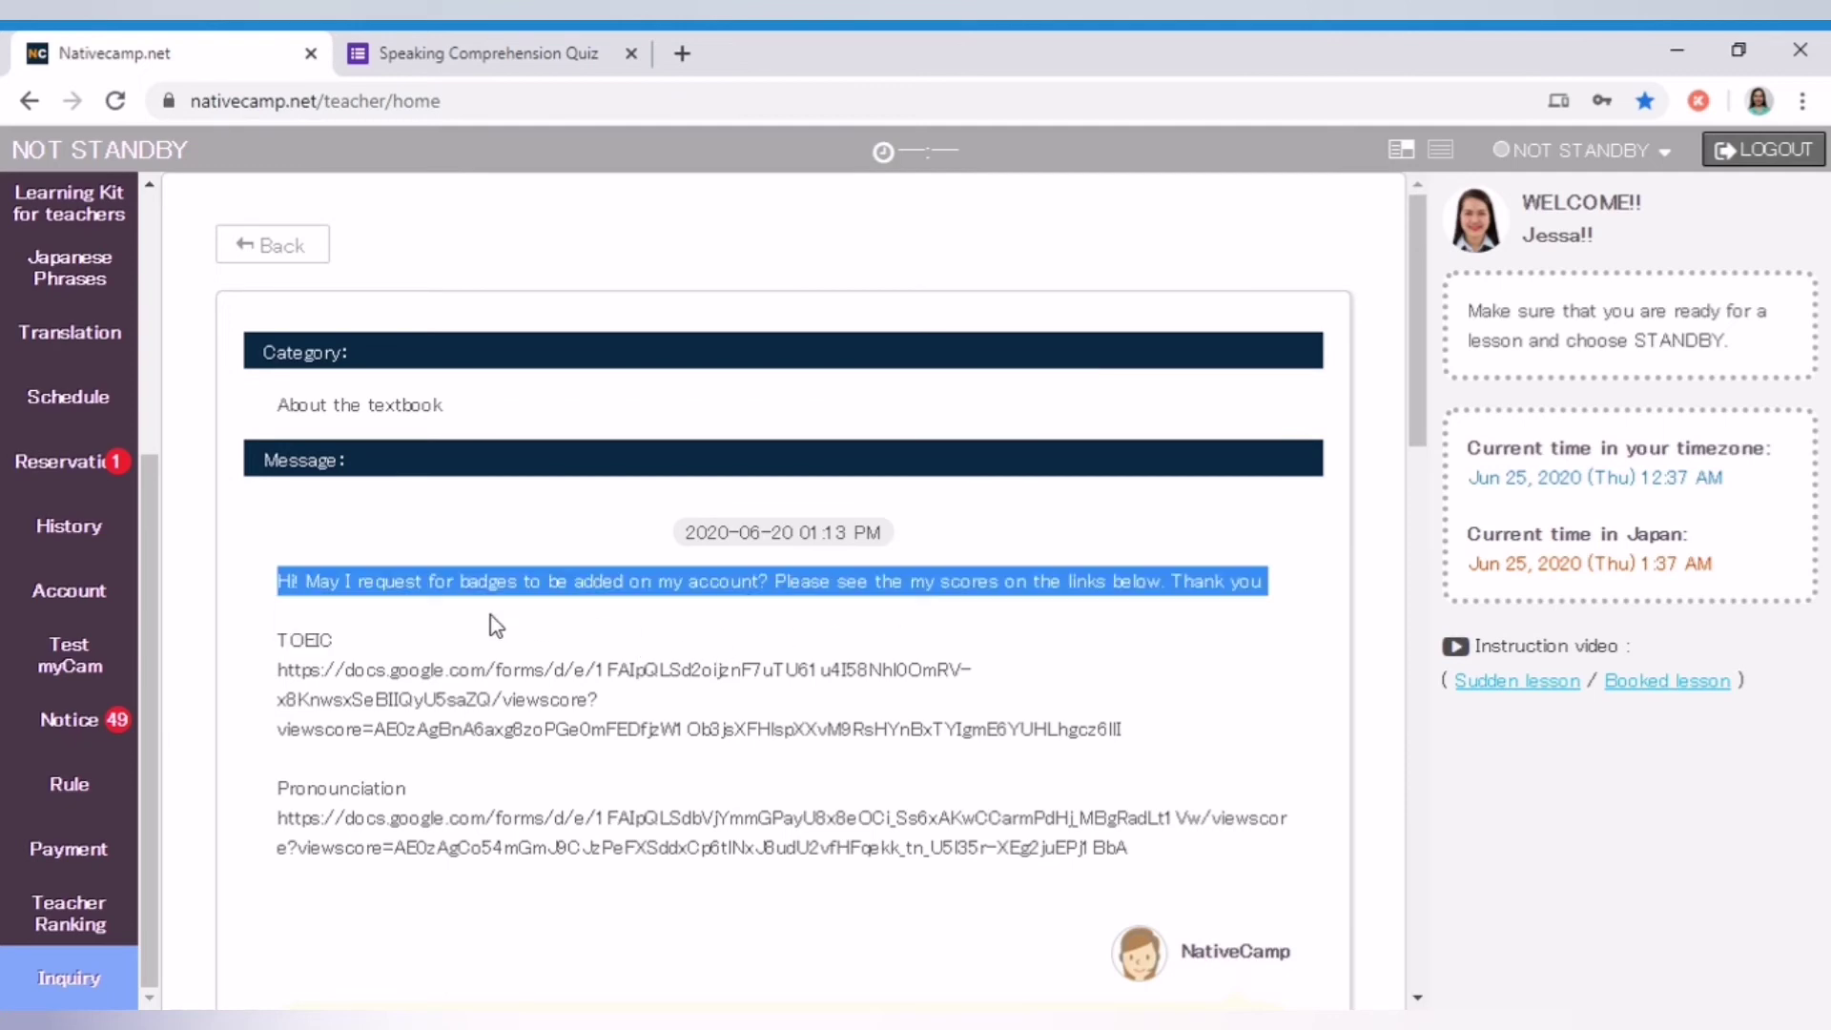
# Highlight the TOEIC and Pronounciation quiz names with their score links in the earlier inquiry.
pyautogui.scroll(-3, 644, 675)
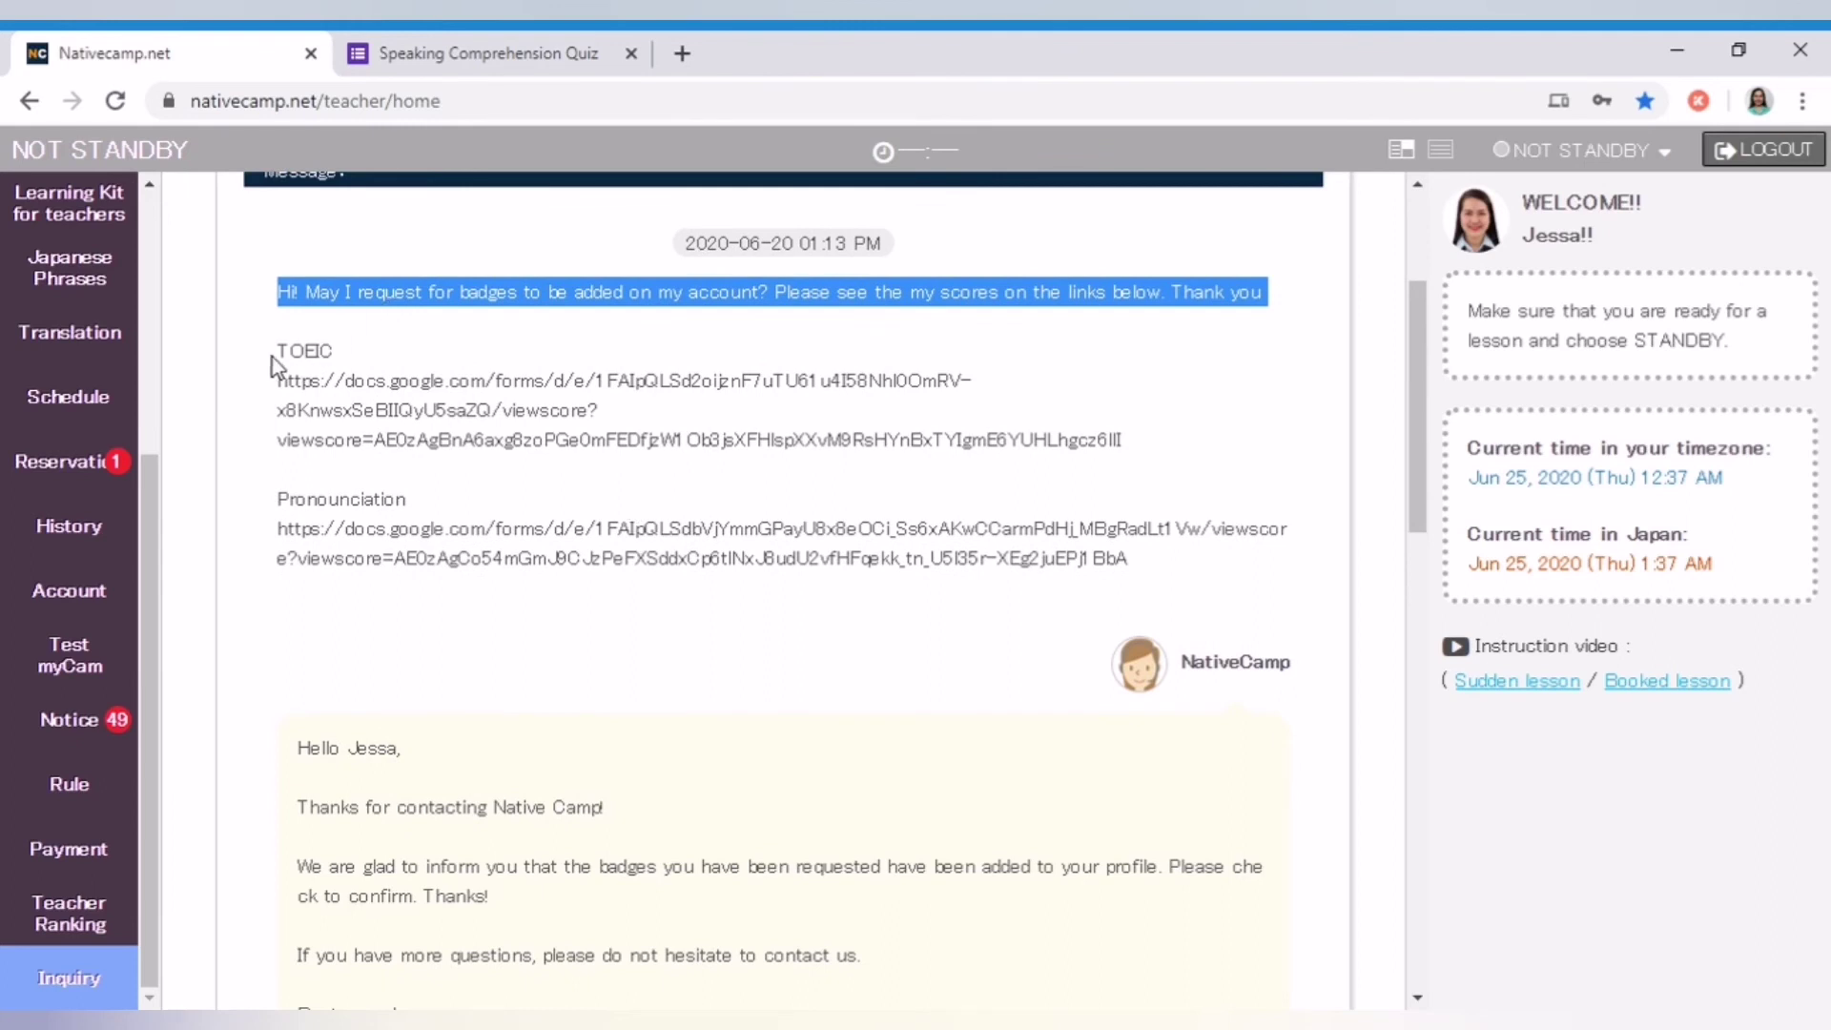
pyautogui.moveTo(272, 355); pyautogui.dragTo(1241, 593)
pyautogui.scroll(-1, 641, 601)
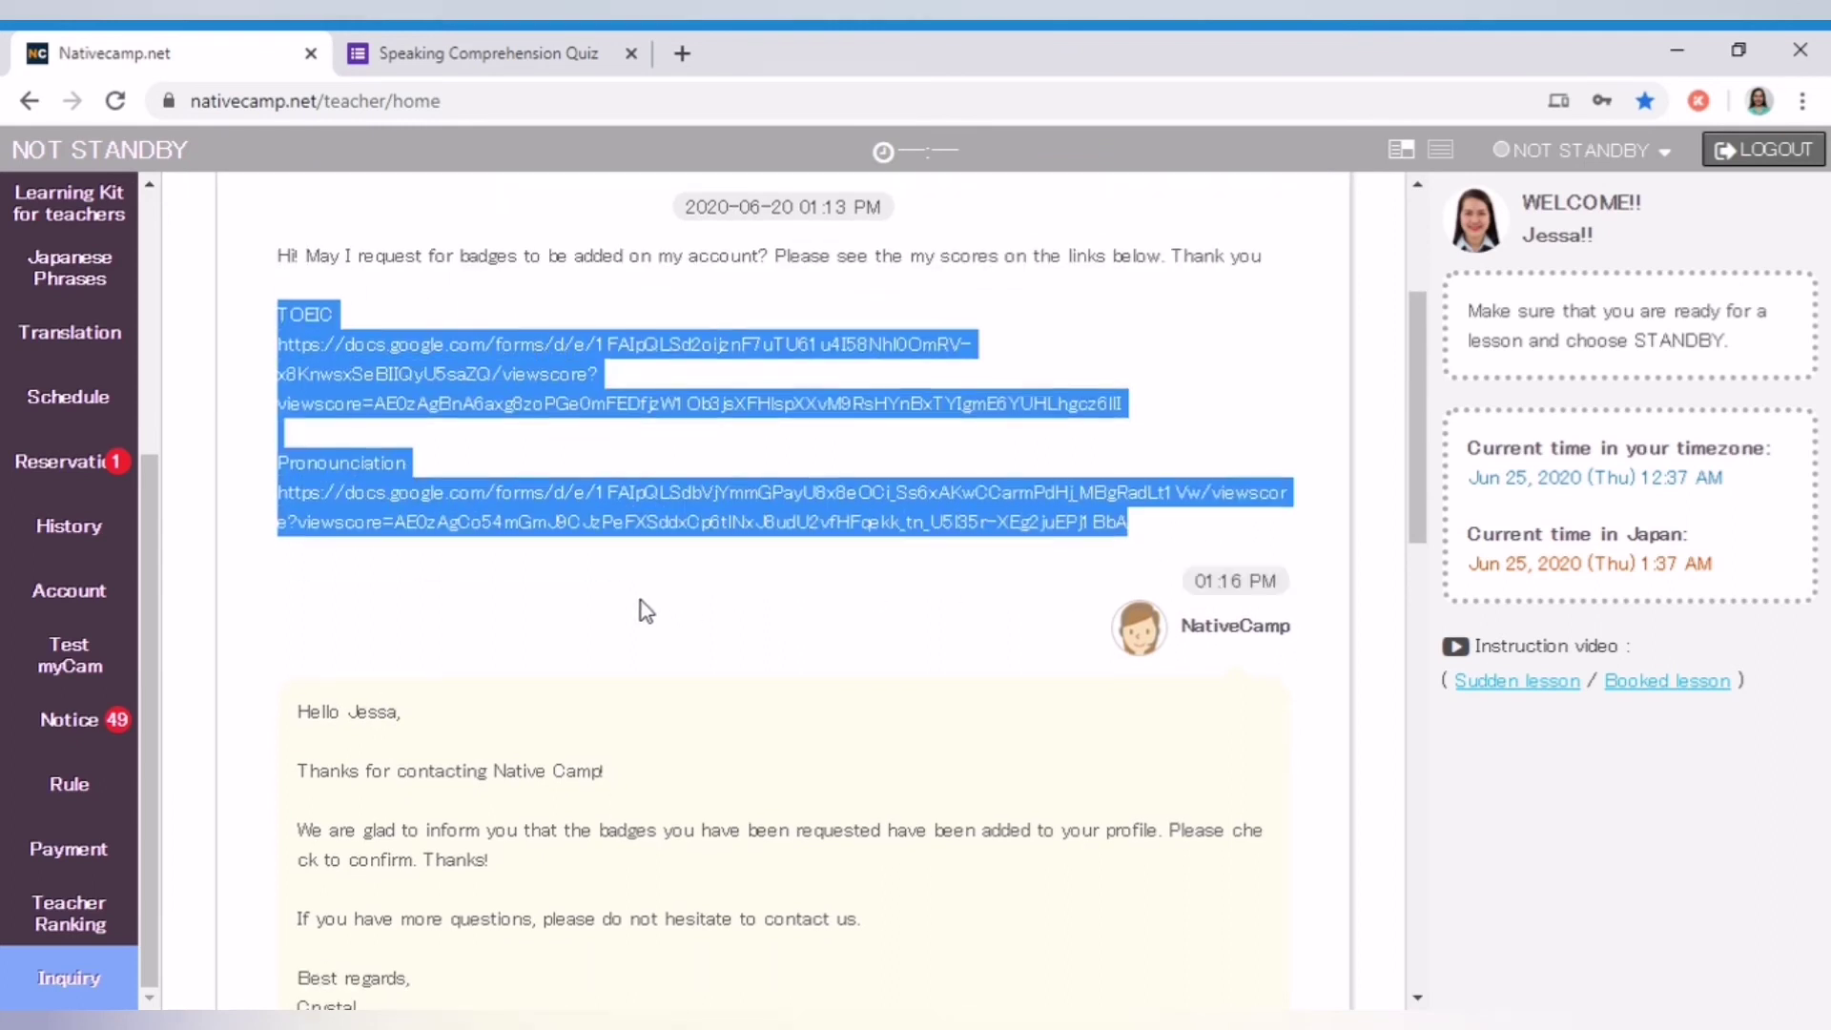
# Read the NativeCamp replies to the earlier inquiry and highlight the text of the first reply.
pyautogui.scroll(-2, 1022, 605)
pyautogui.scroll(-3, 1022, 605)
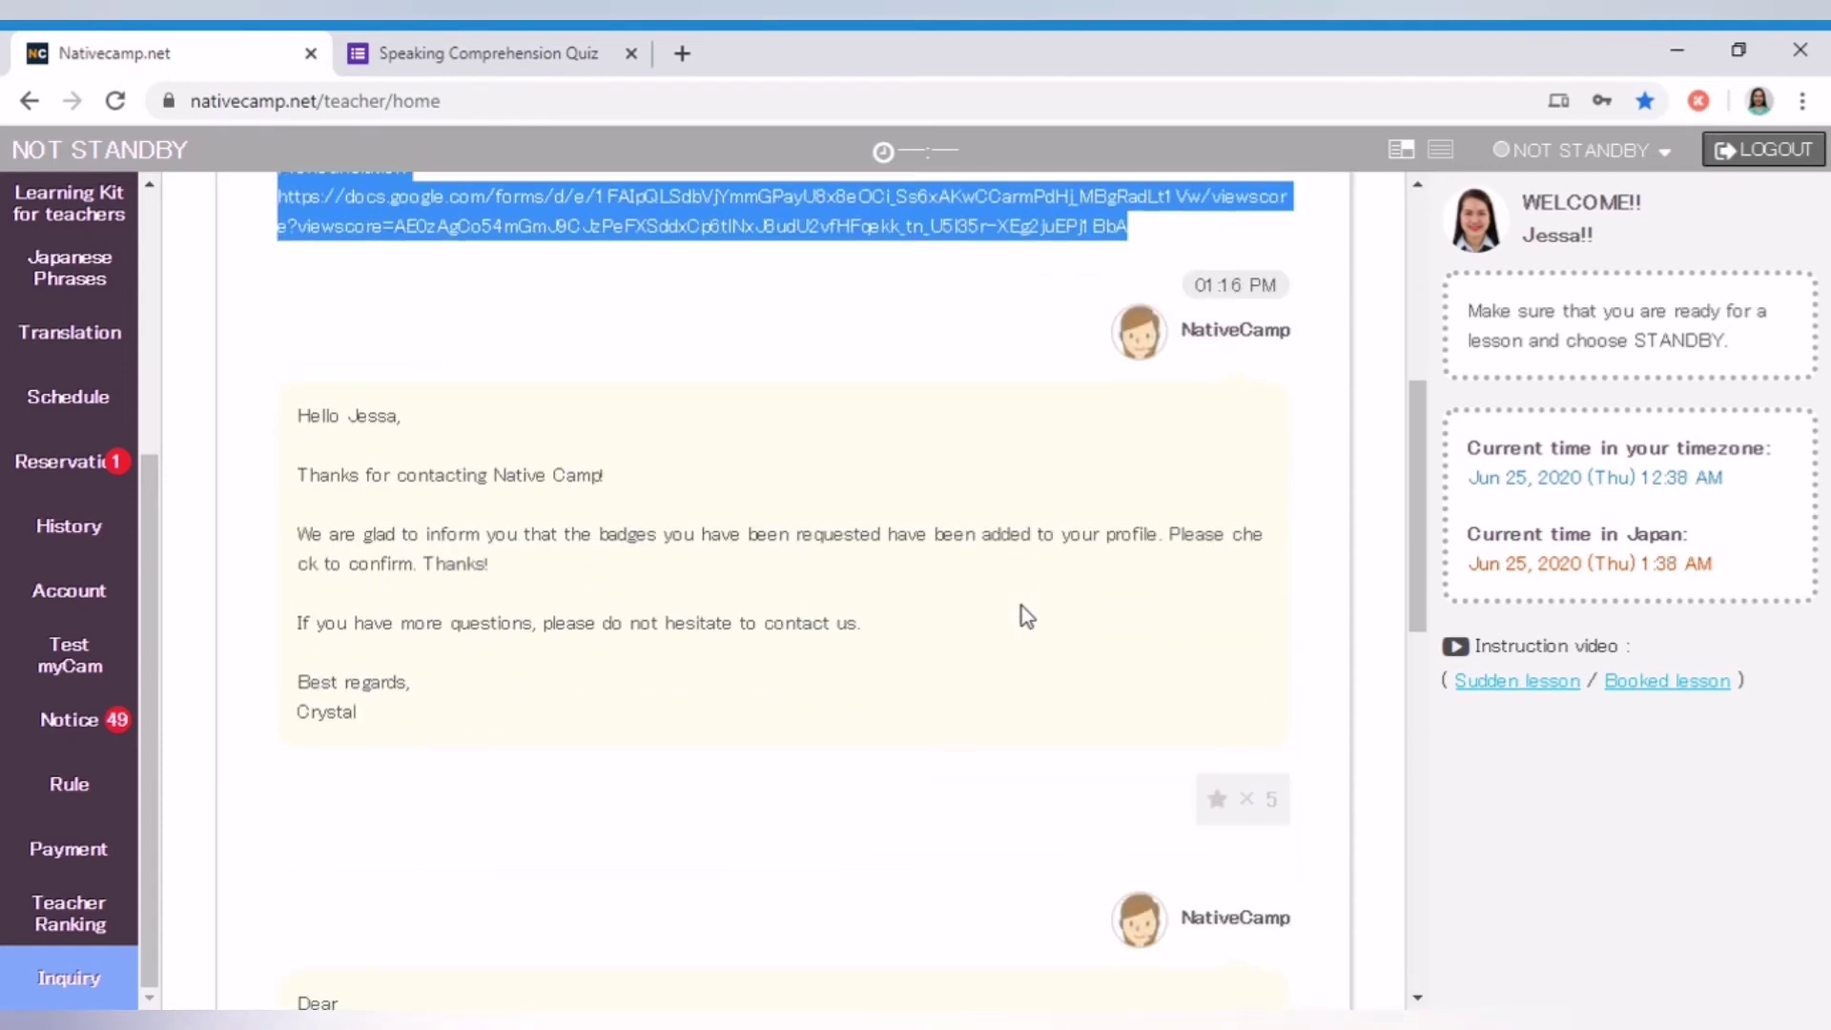
pyautogui.scroll(-4, 888, 706)
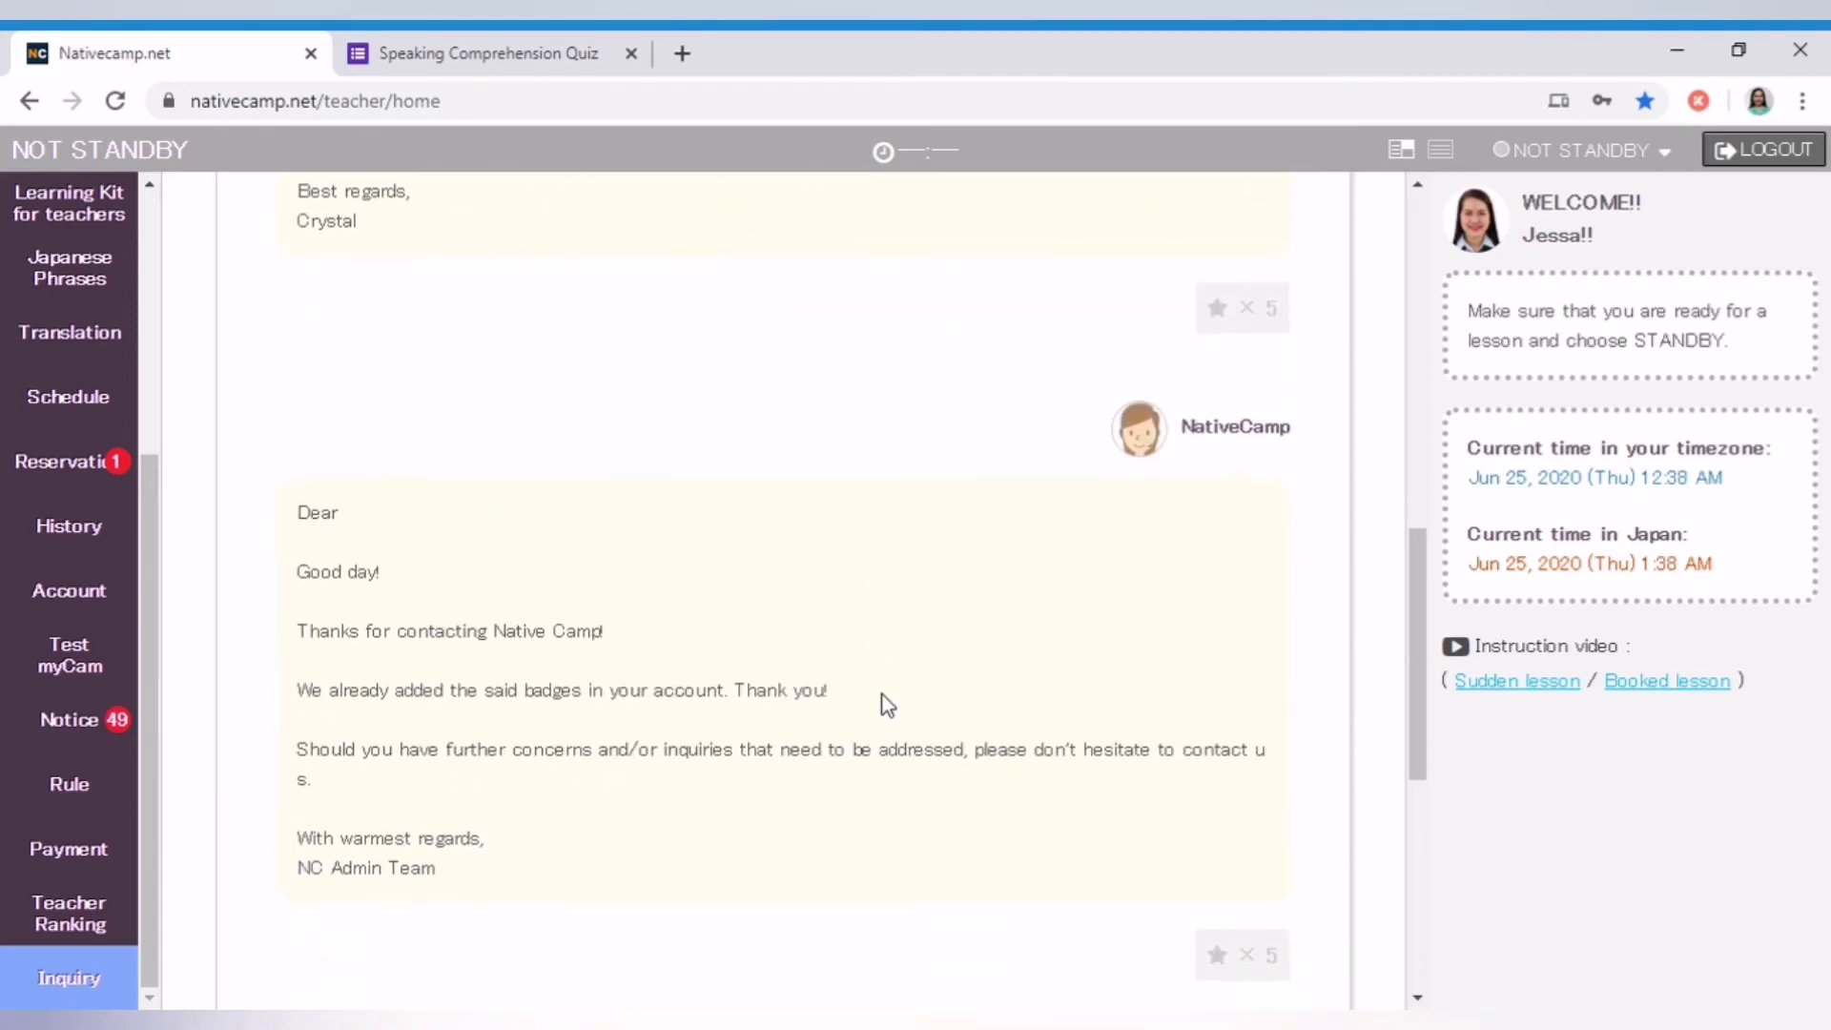
pyautogui.scroll(6, 895, 706)
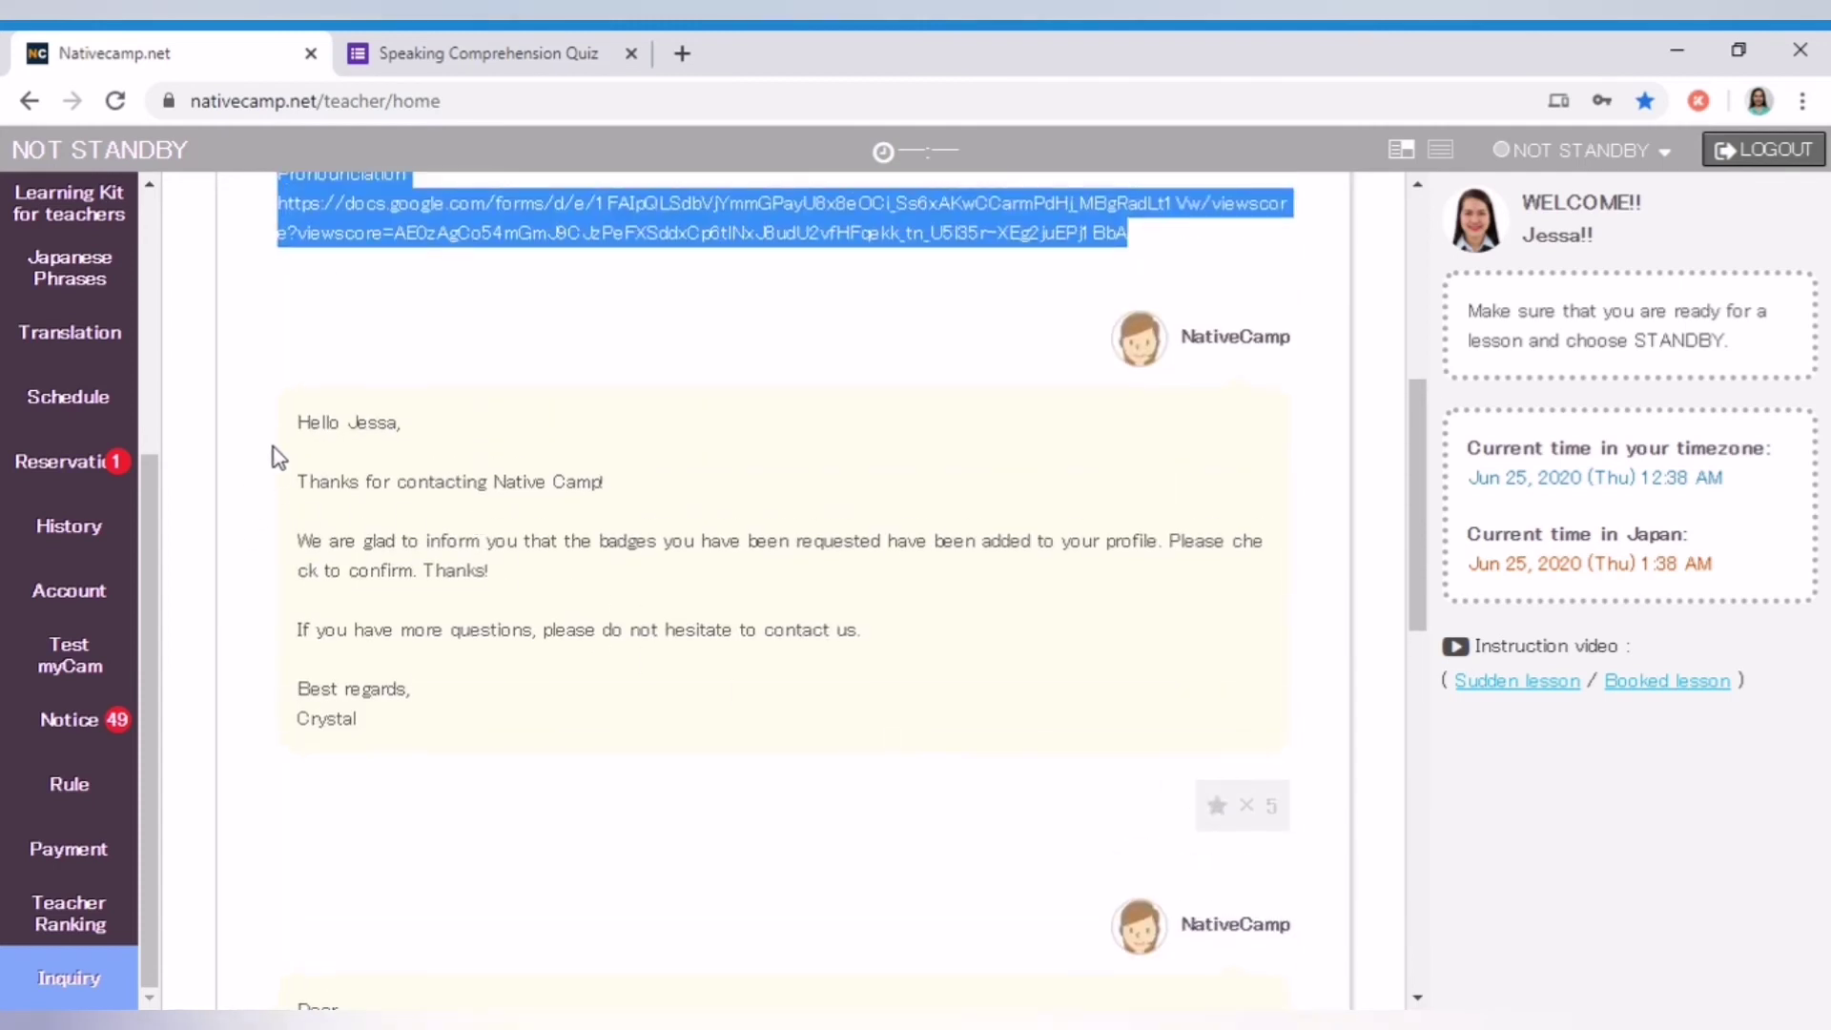
pyautogui.tripleClick(317, 424)
pyautogui.moveTo(360, 496); pyautogui.dragTo(822, 591)
pyautogui.click(442, 542)
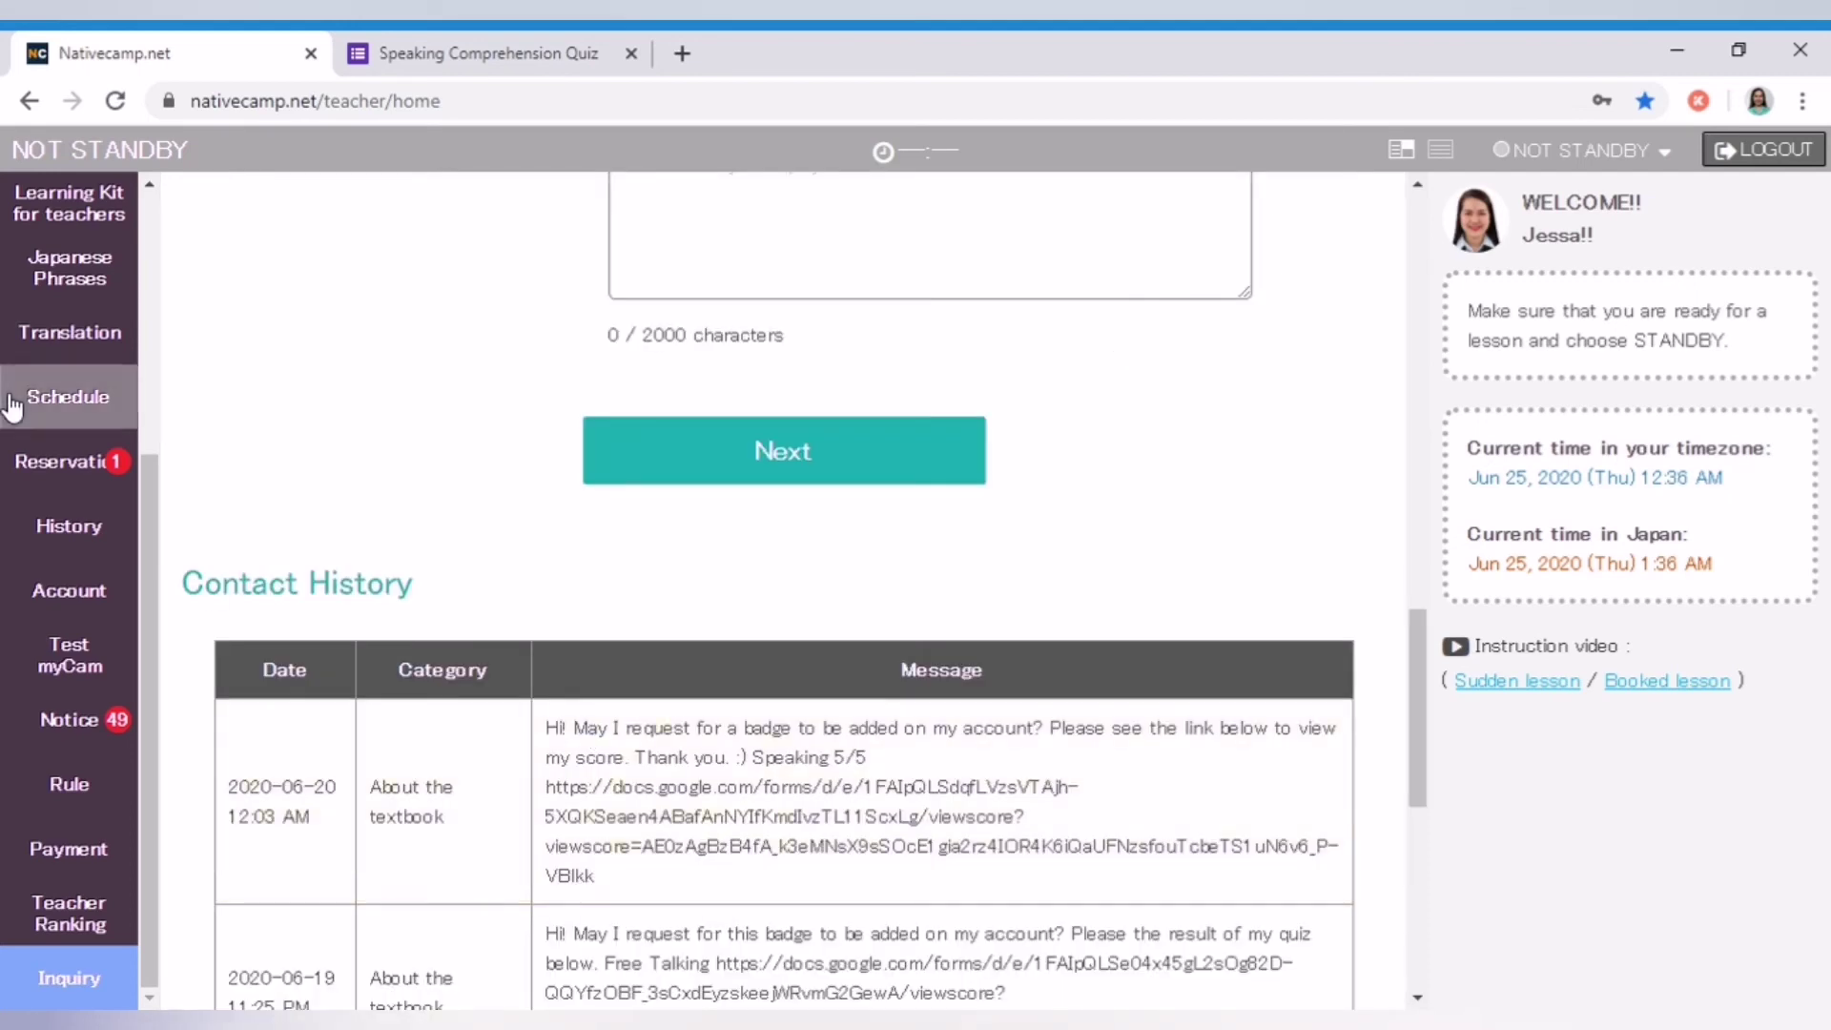
# Open the Learning Kit for teachers page and look through its textbook references.
pyautogui.scroll(1, 73, 381)
pyautogui.scroll(3, 77, 378)
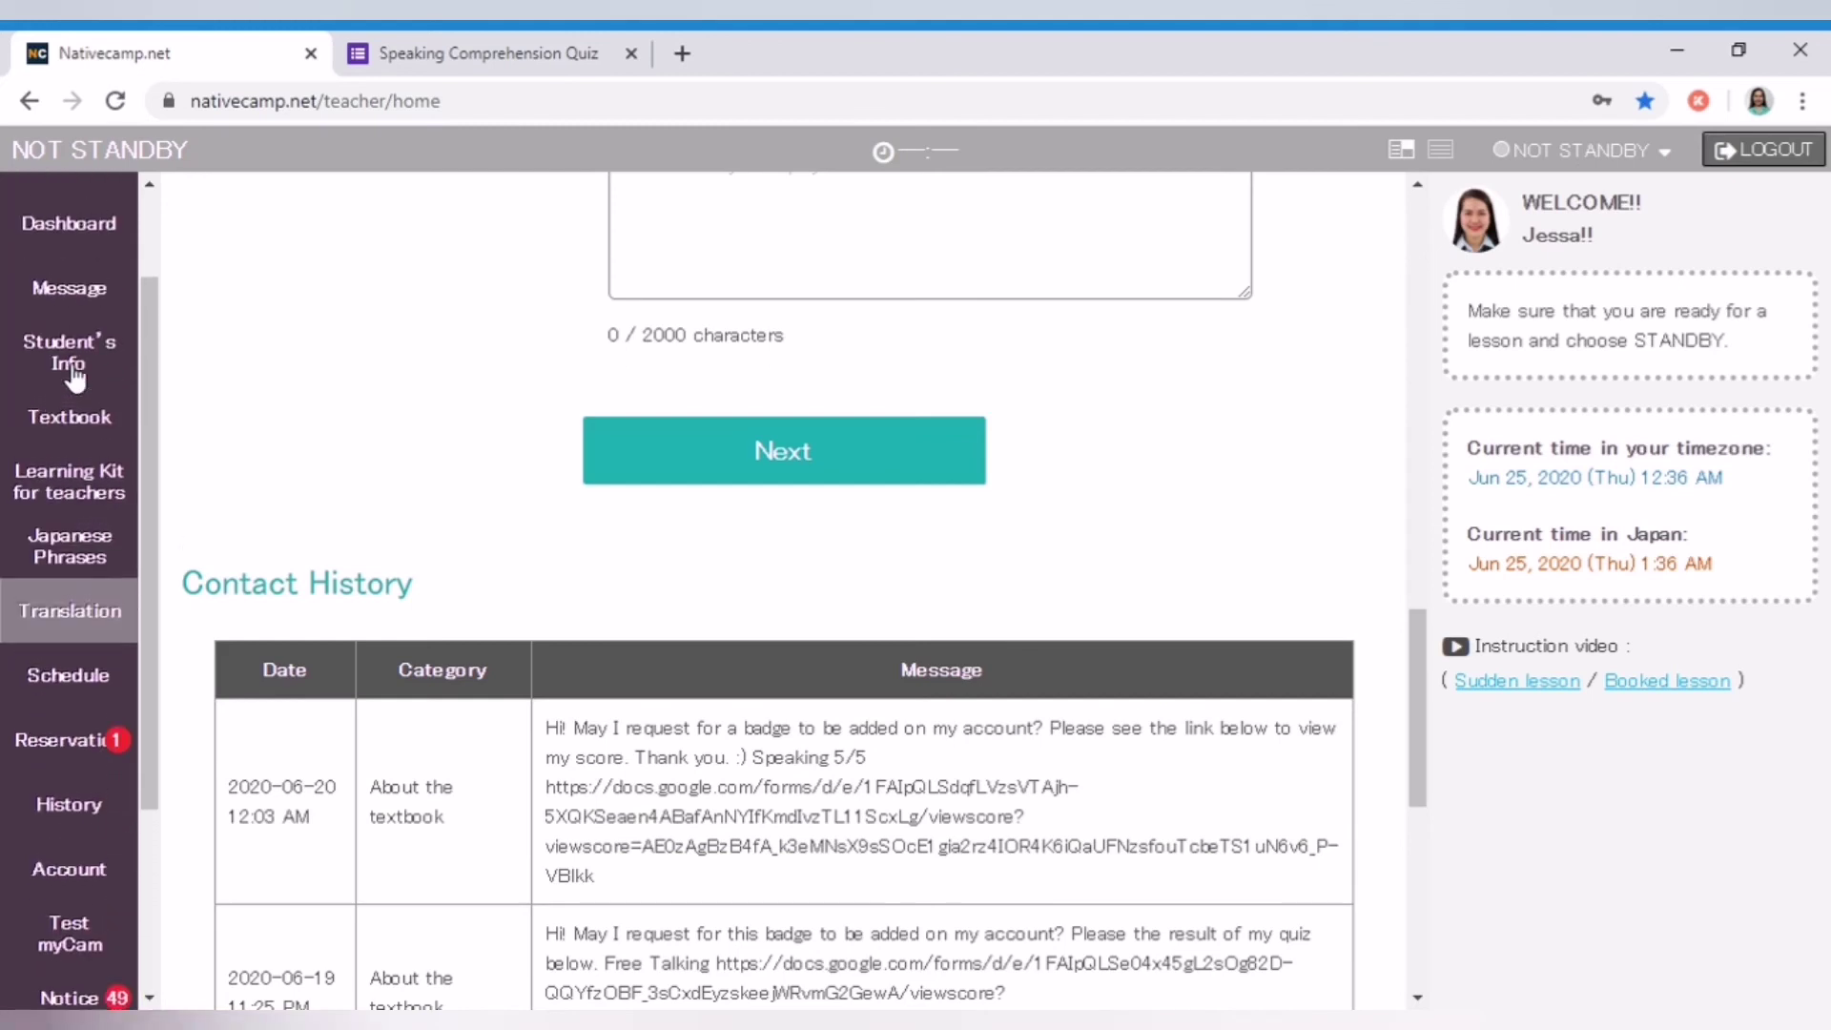
pyautogui.scroll(-1, 72, 379)
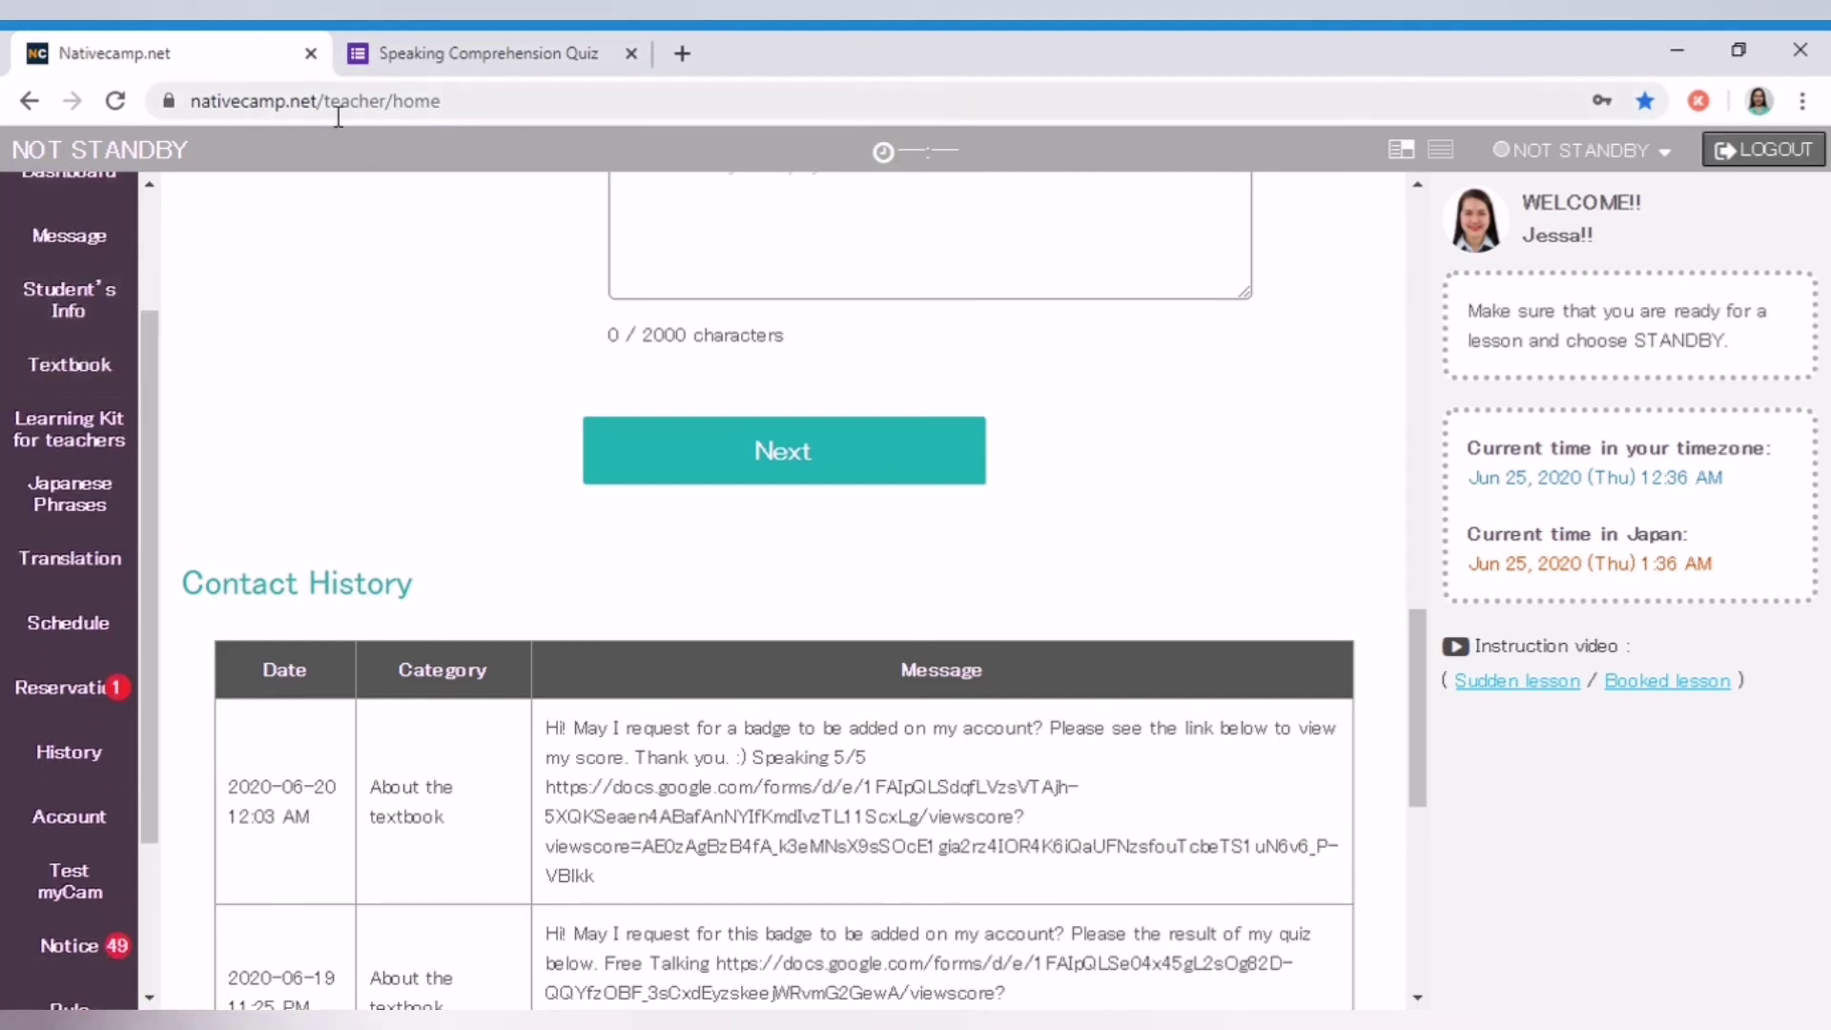
pyautogui.click(454, 114)
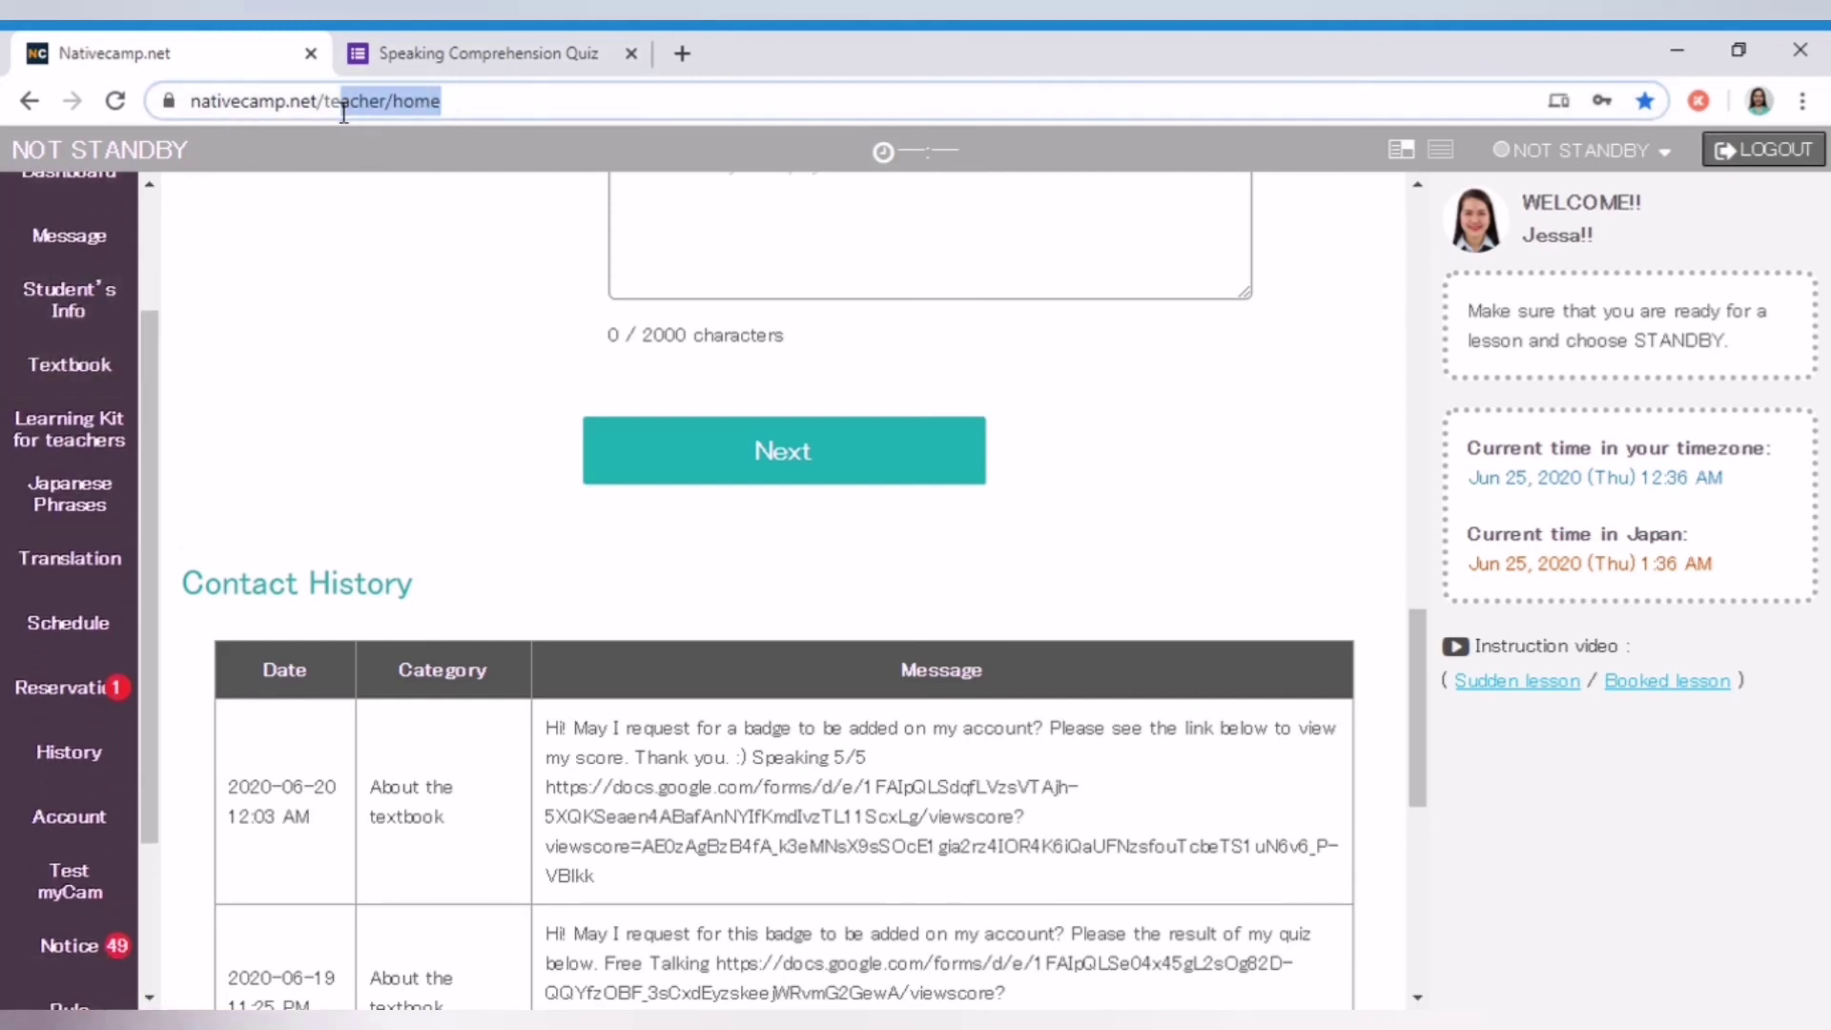
pyautogui.click(105, 441)
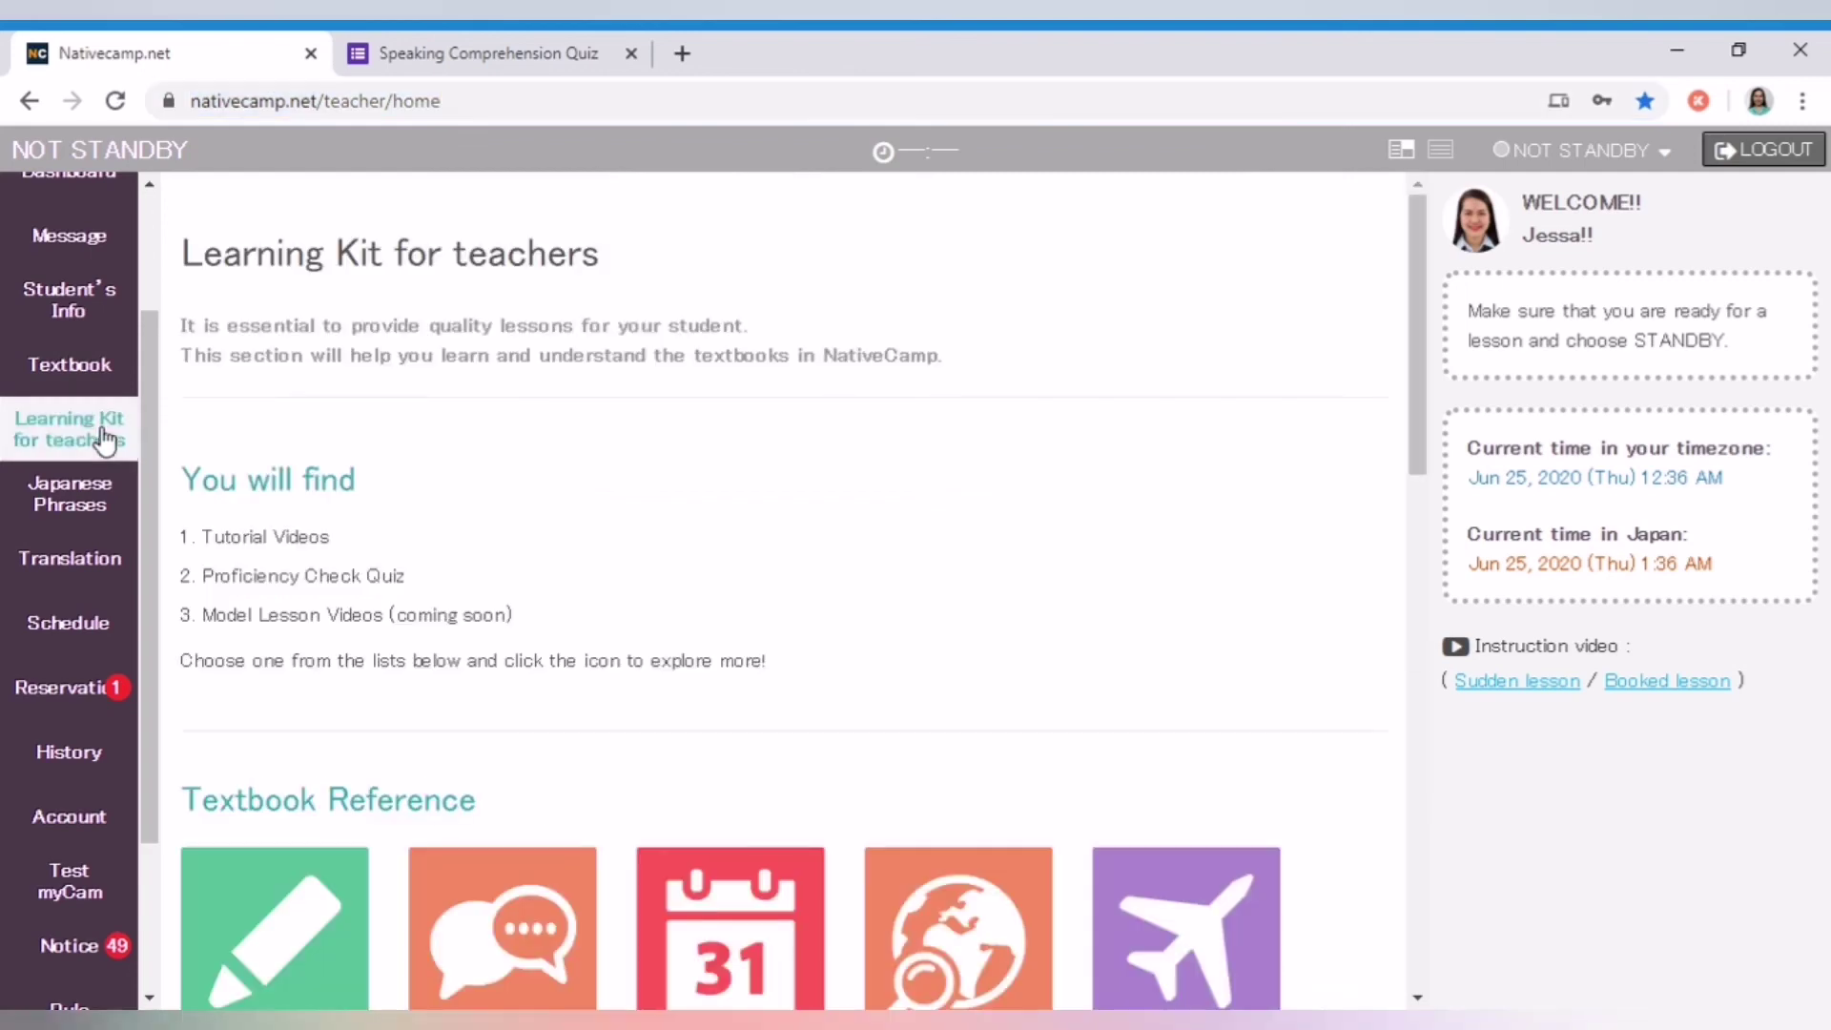
pyautogui.scroll(-9, 482, 887)
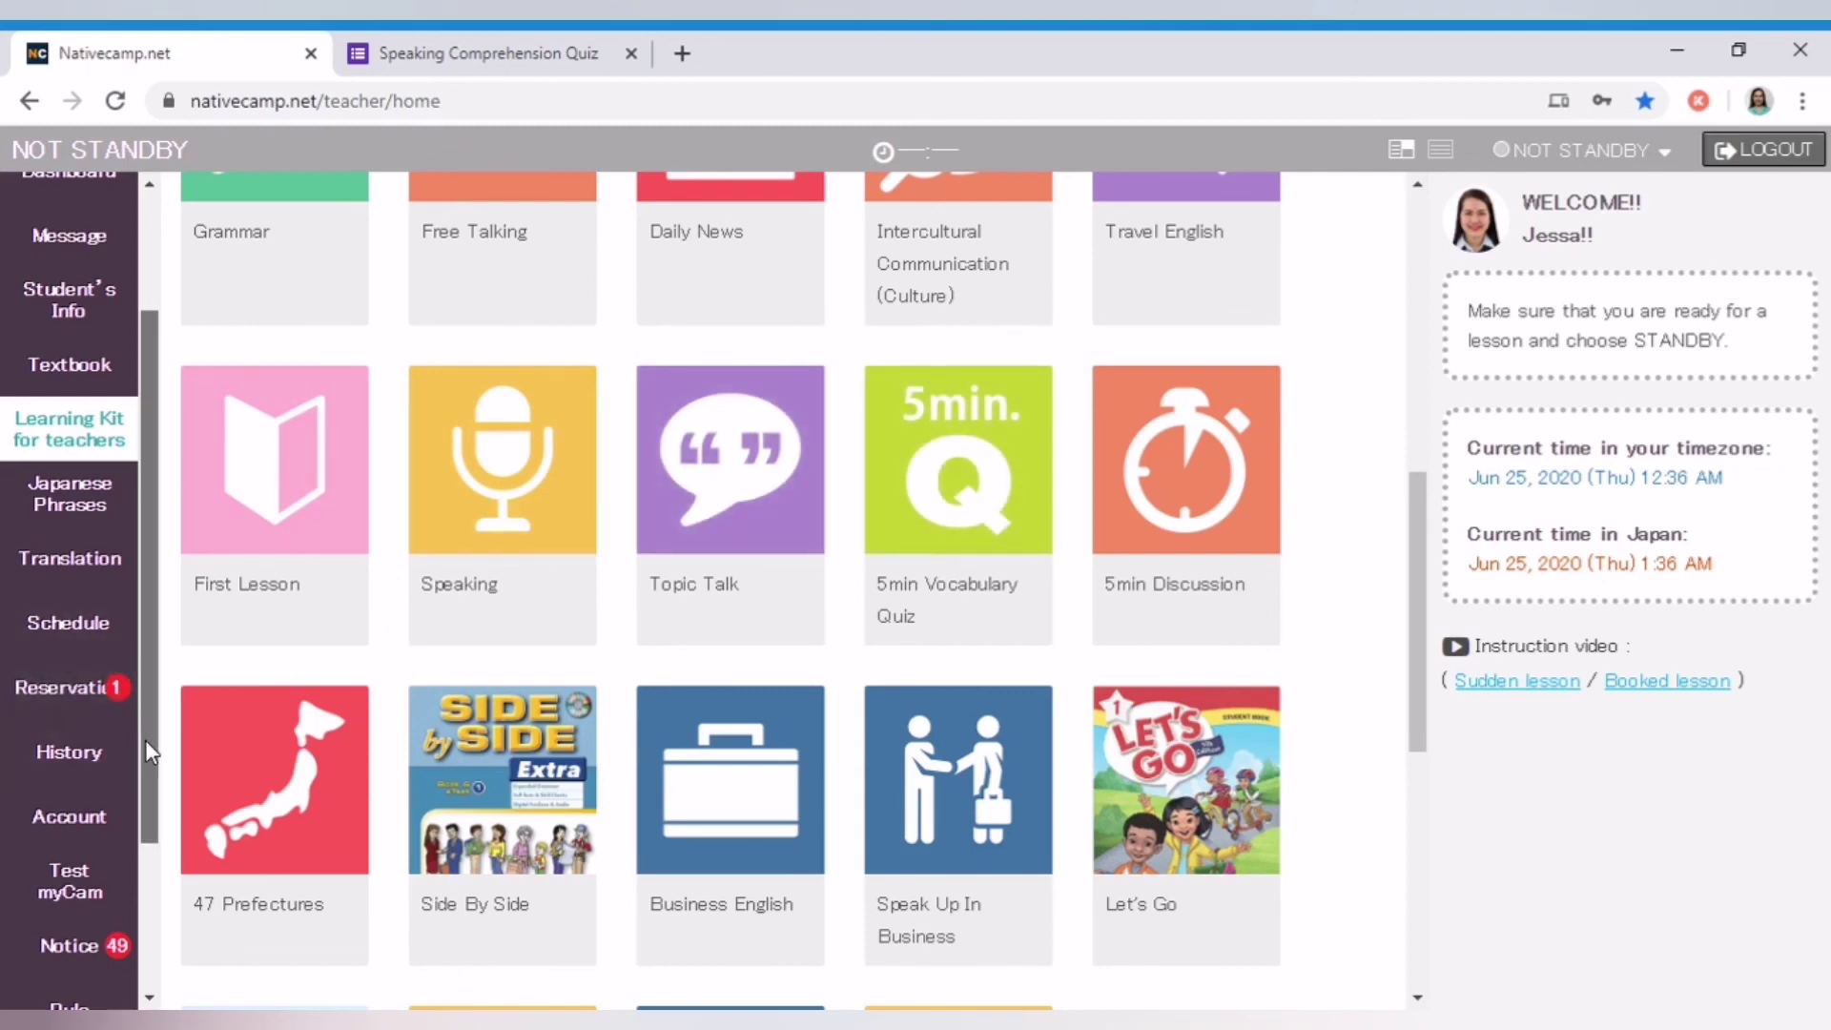
# Return to the Inquiry page and examine the earlier badge requests in its contact history.
pyautogui.scroll(-3, 145, 740)
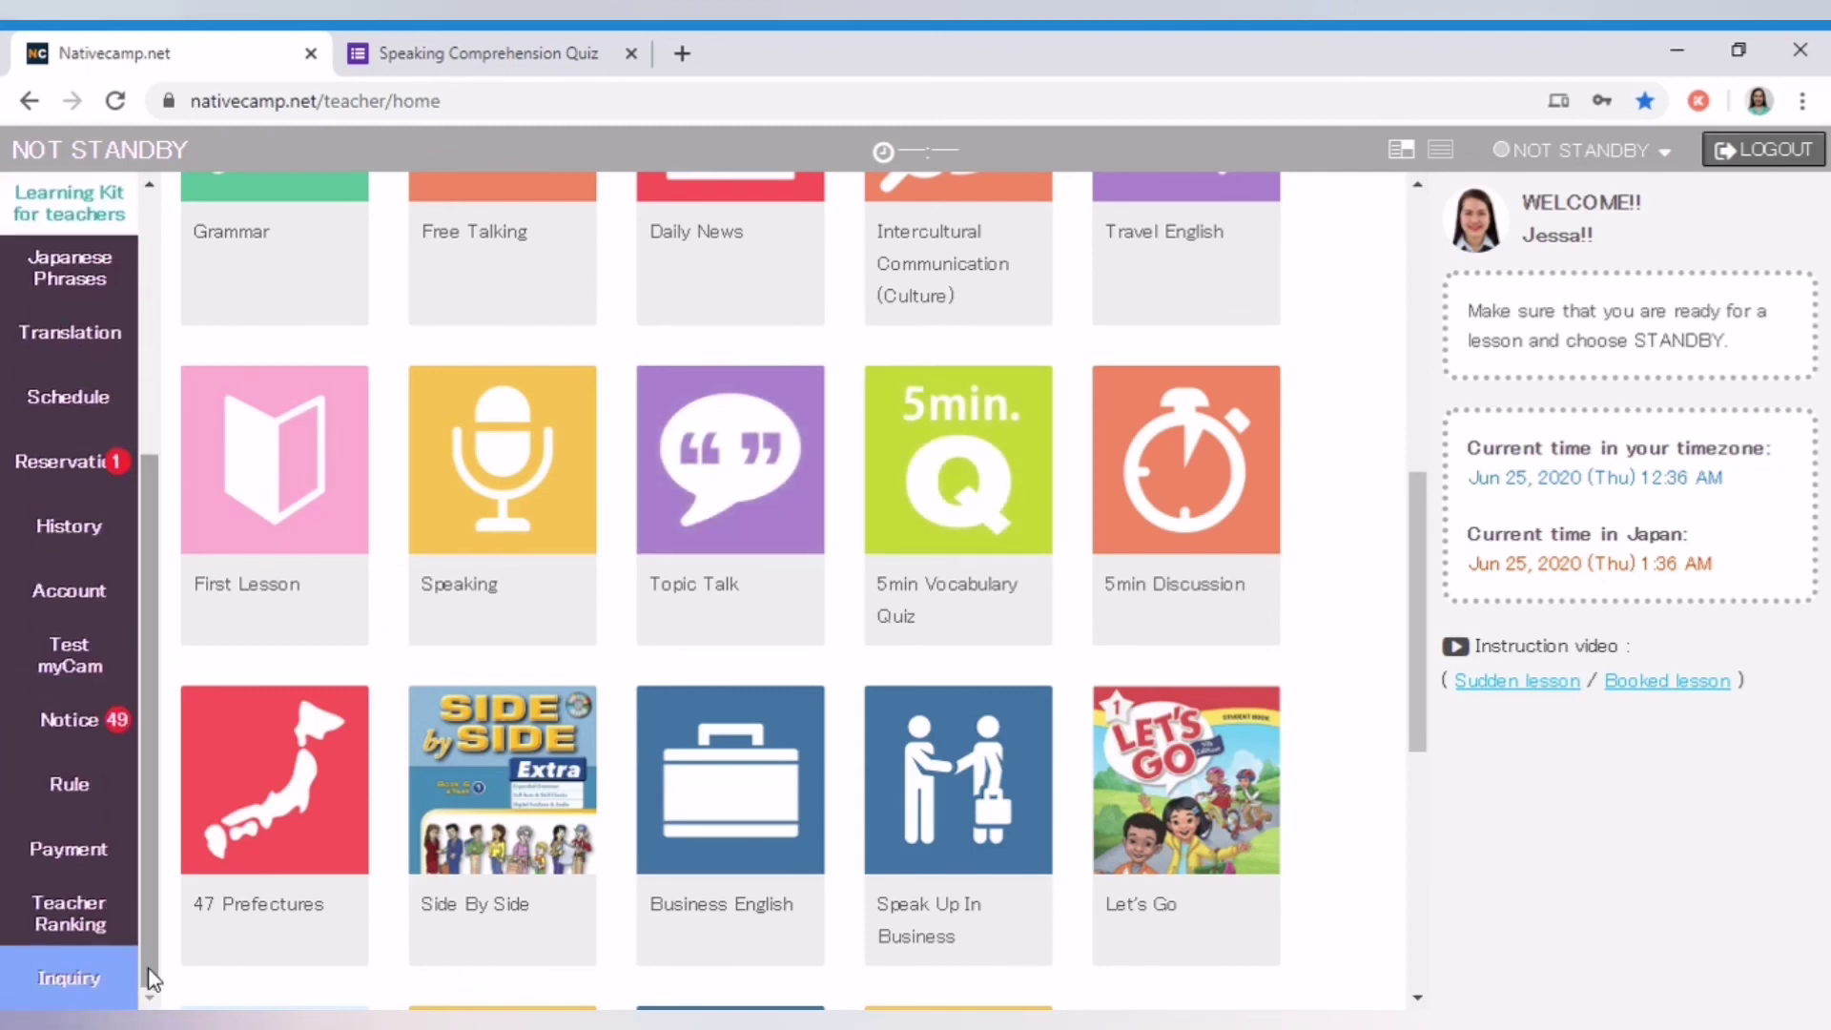
pyautogui.click(67, 983)
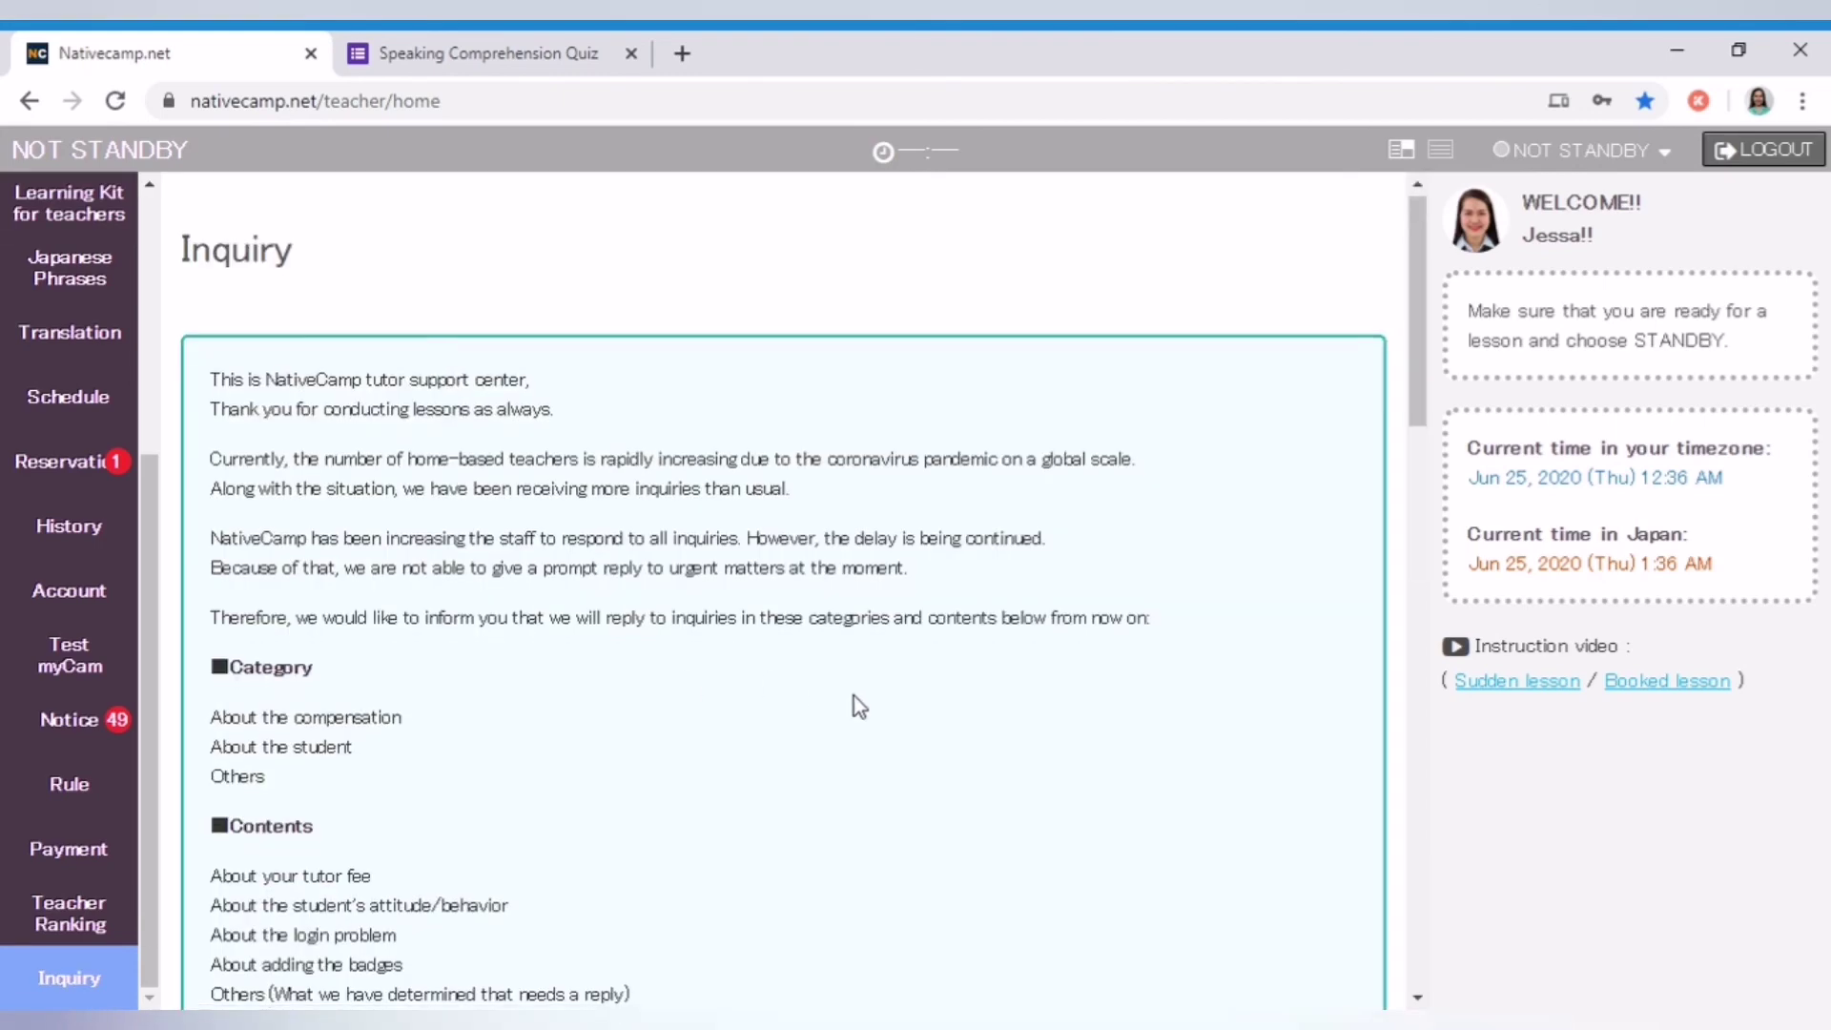
pyautogui.scroll(-15, 856, 704)
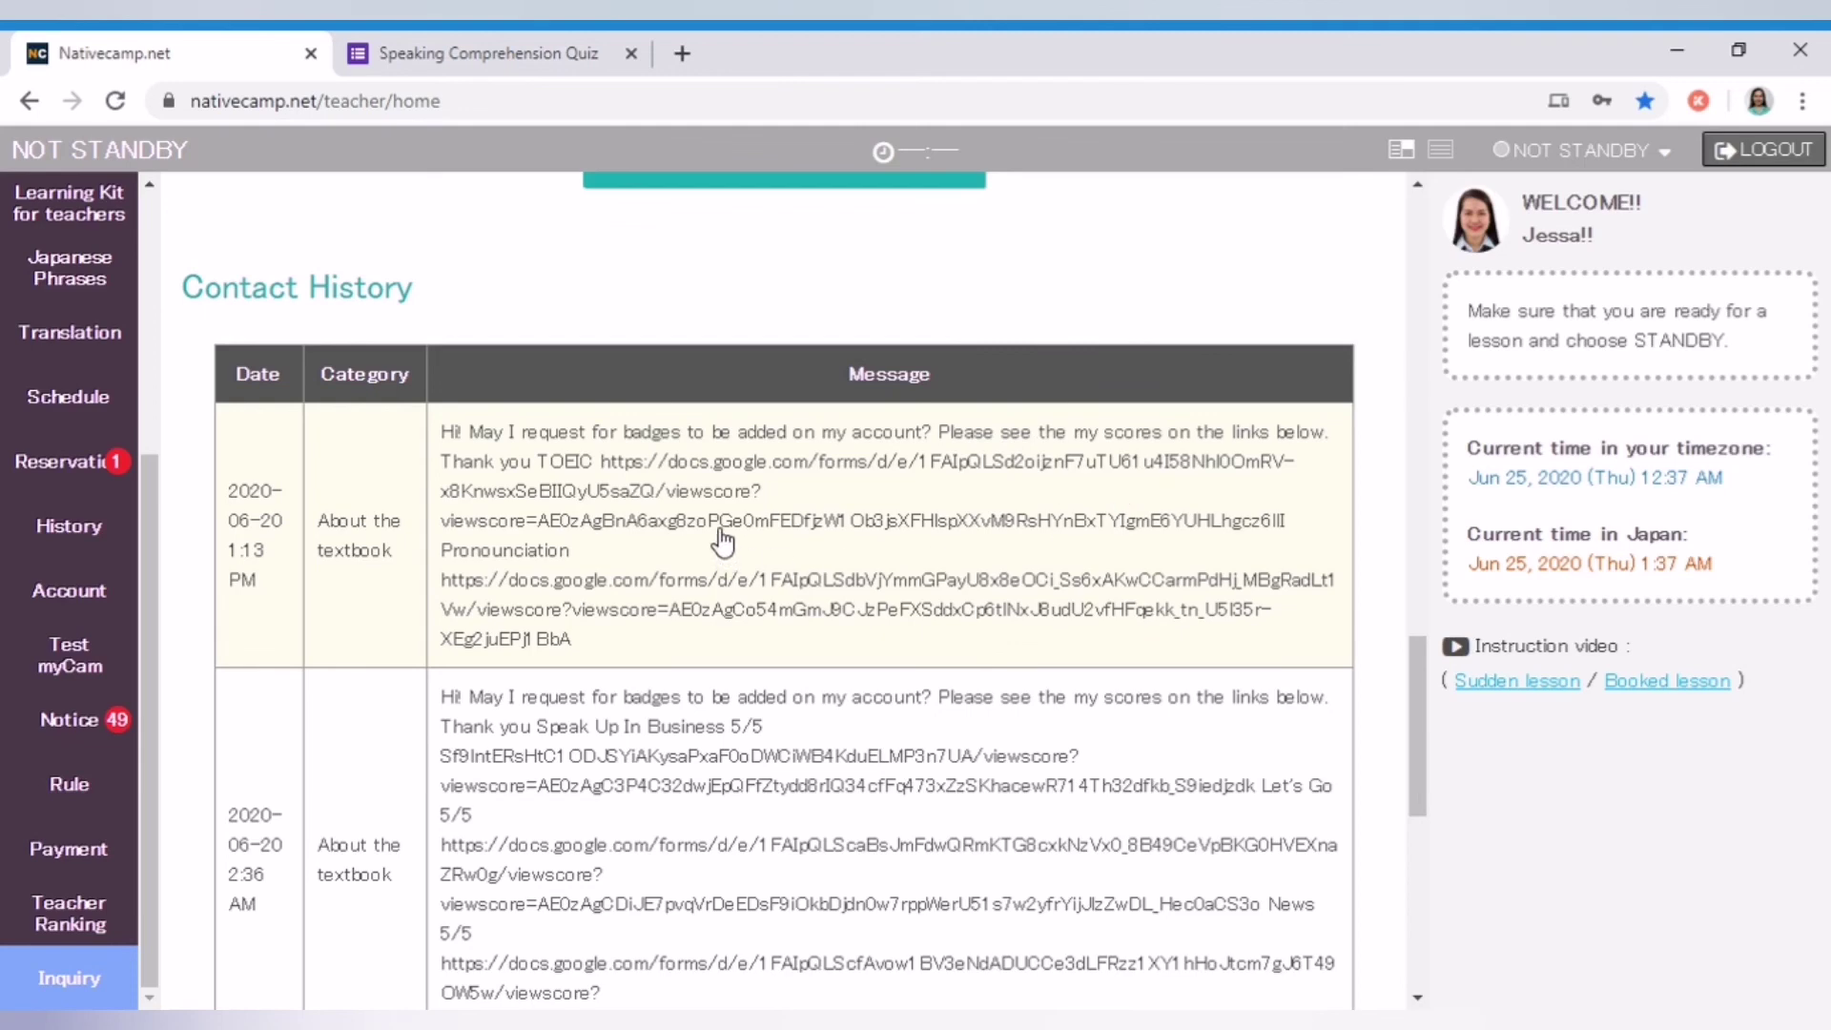
pyautogui.scroll(2, 722, 542)
pyautogui.scroll(1, 491, 435)
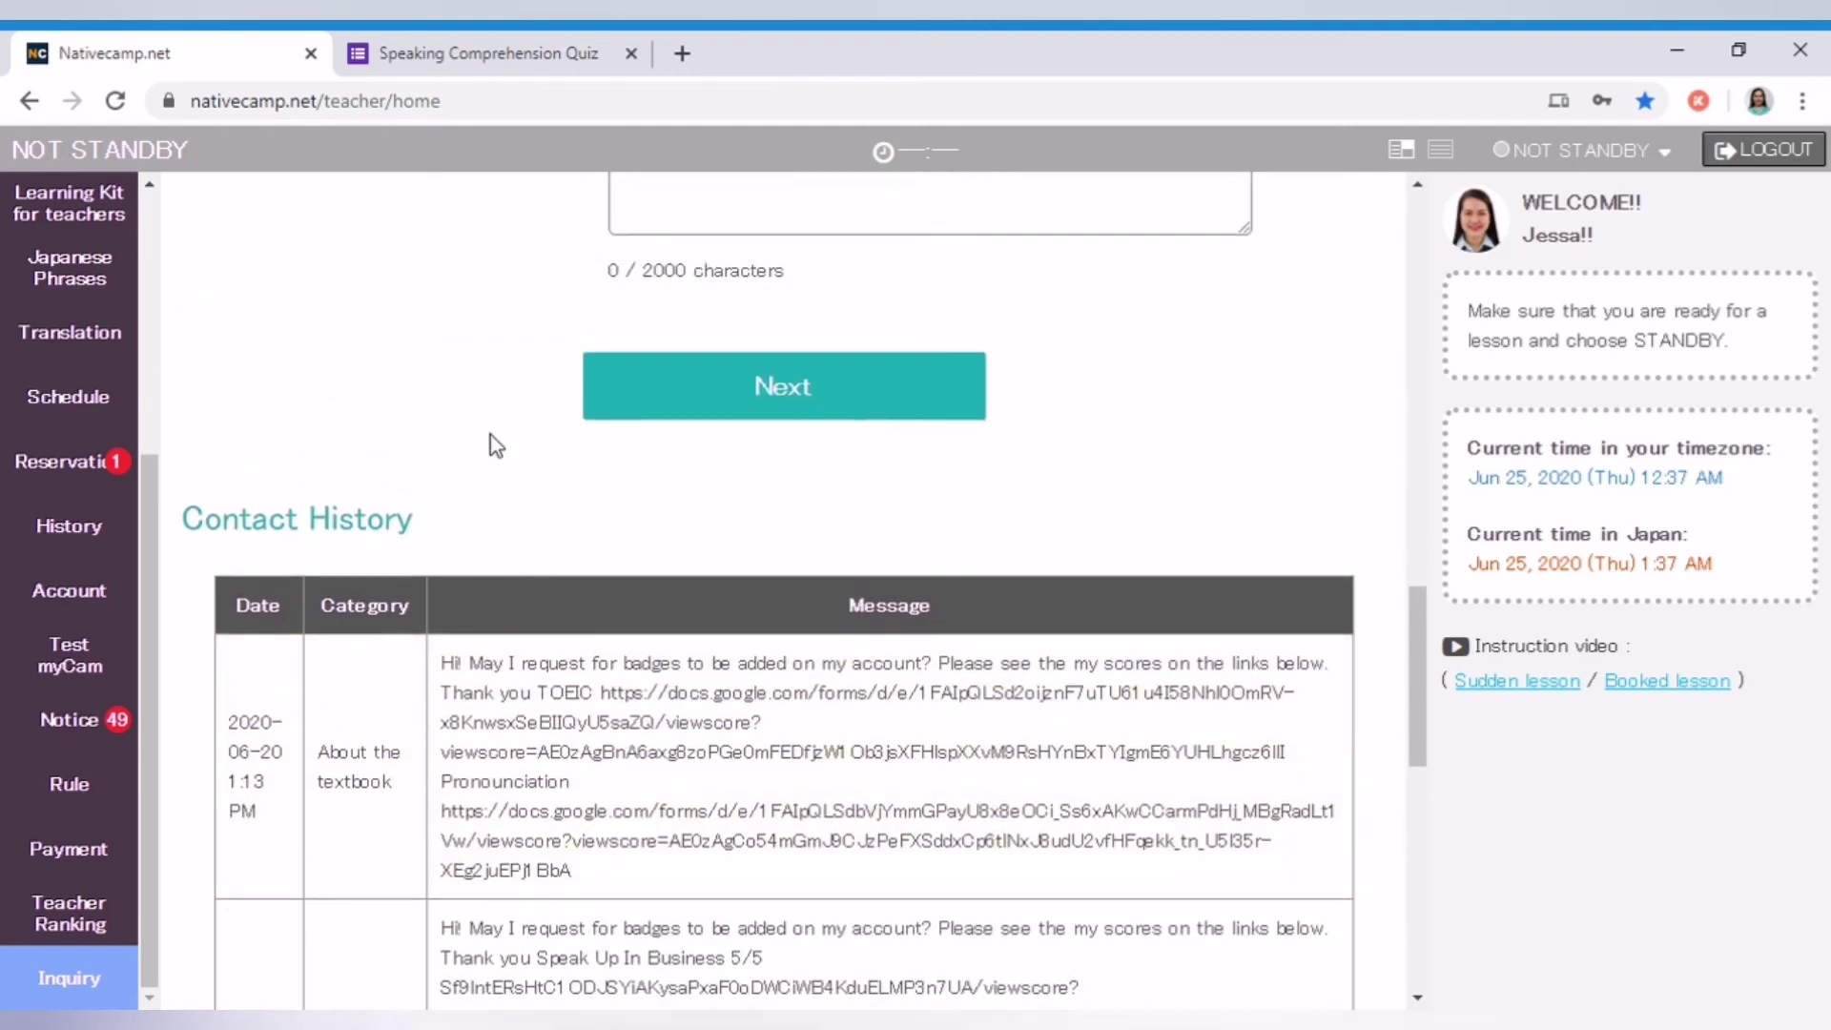
pyautogui.scroll(-3, 491, 435)
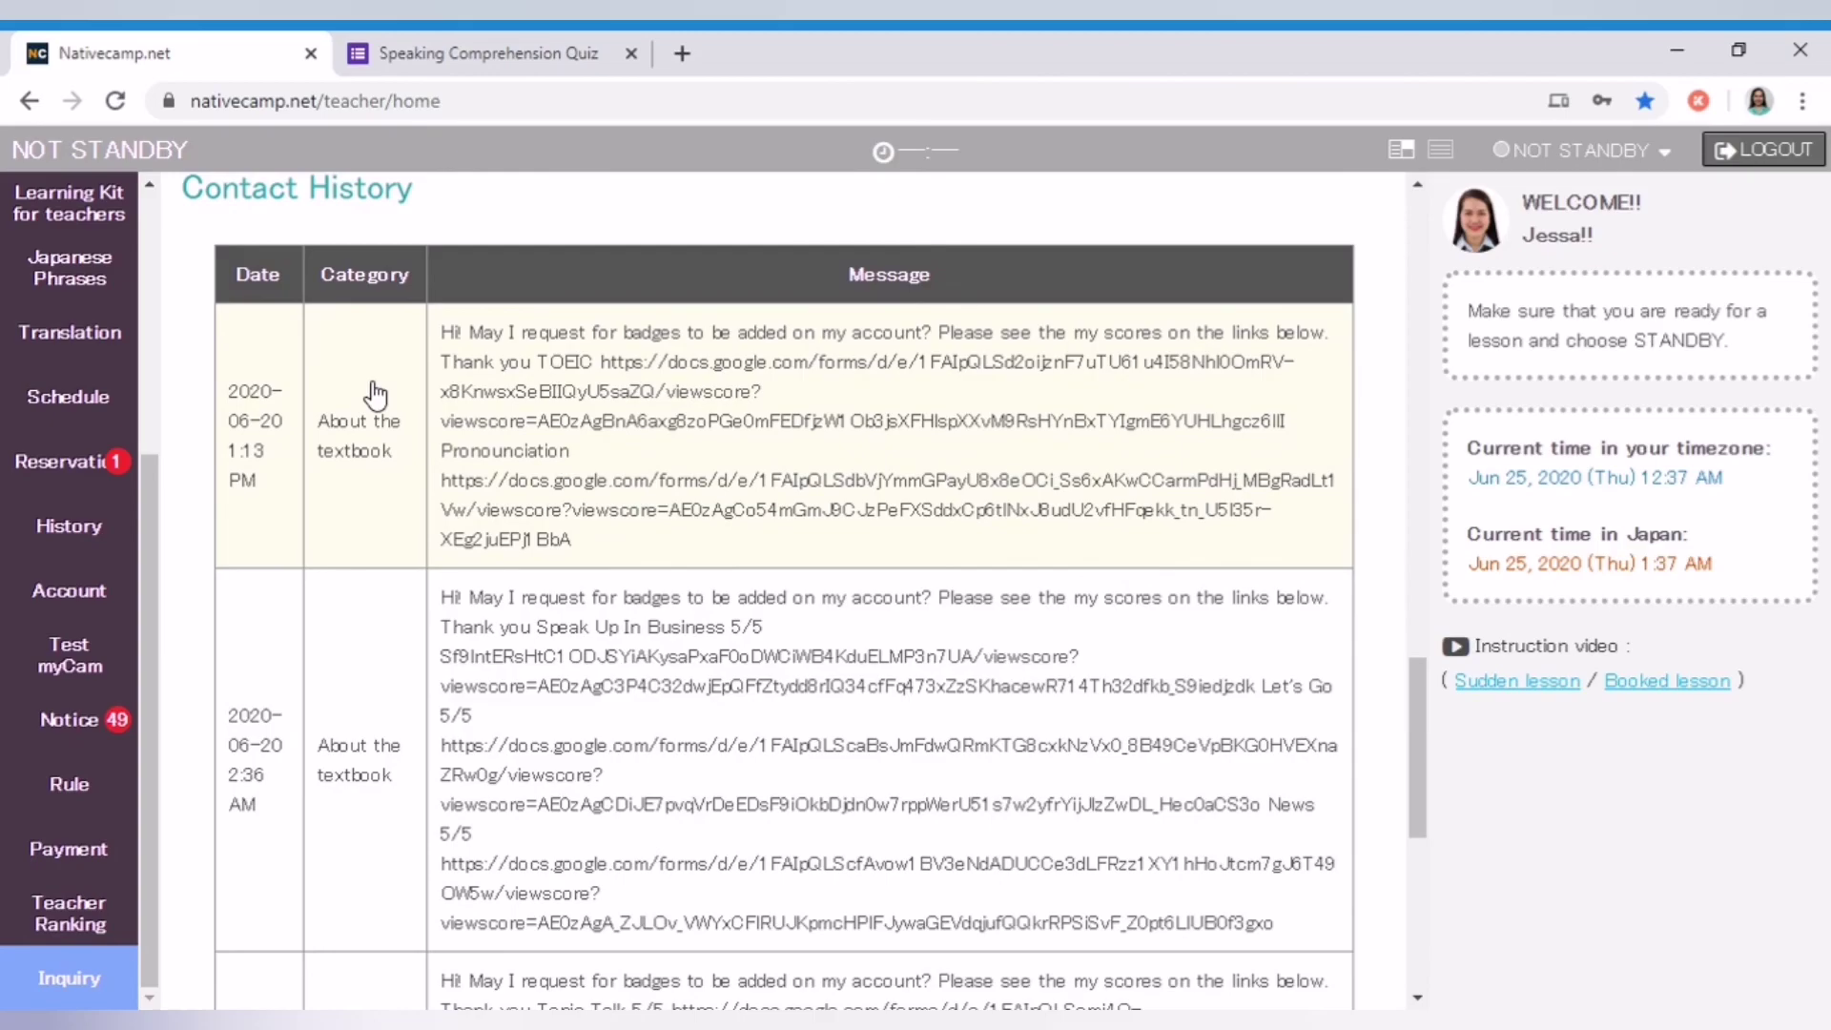
pyautogui.scroll(-7, 376, 394)
pyautogui.scroll(10, 376, 394)
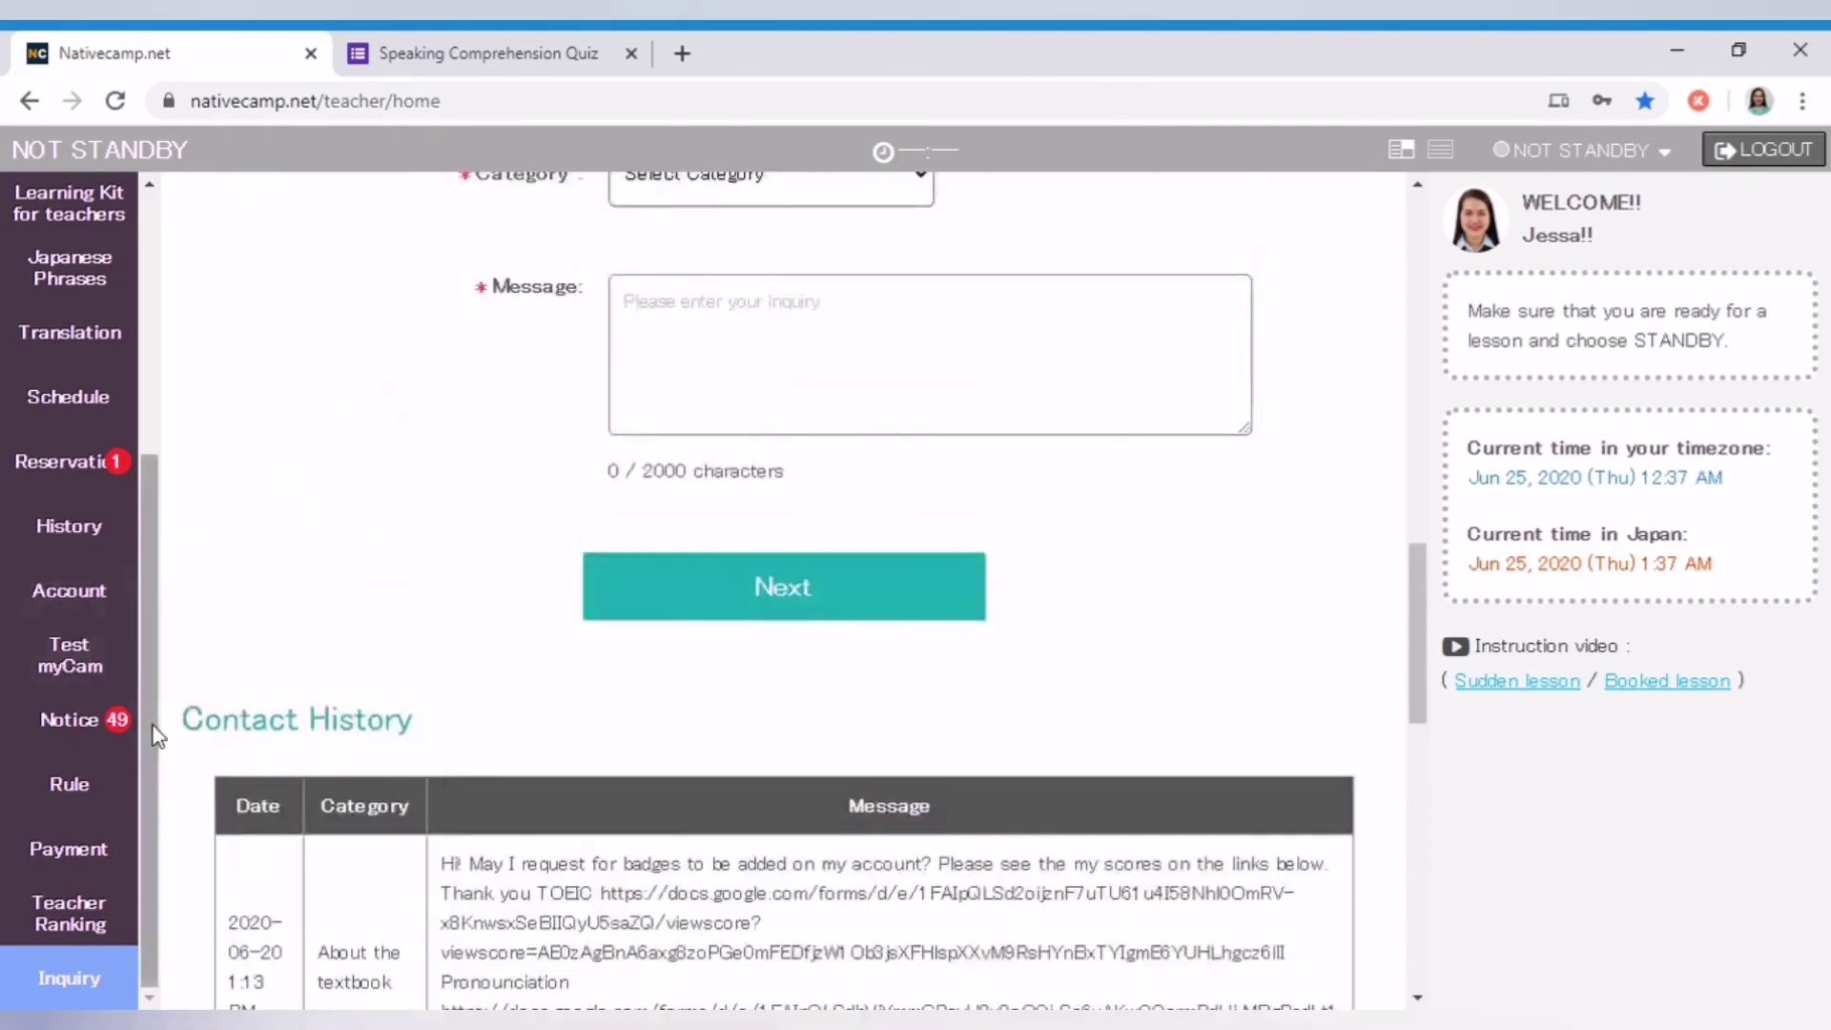